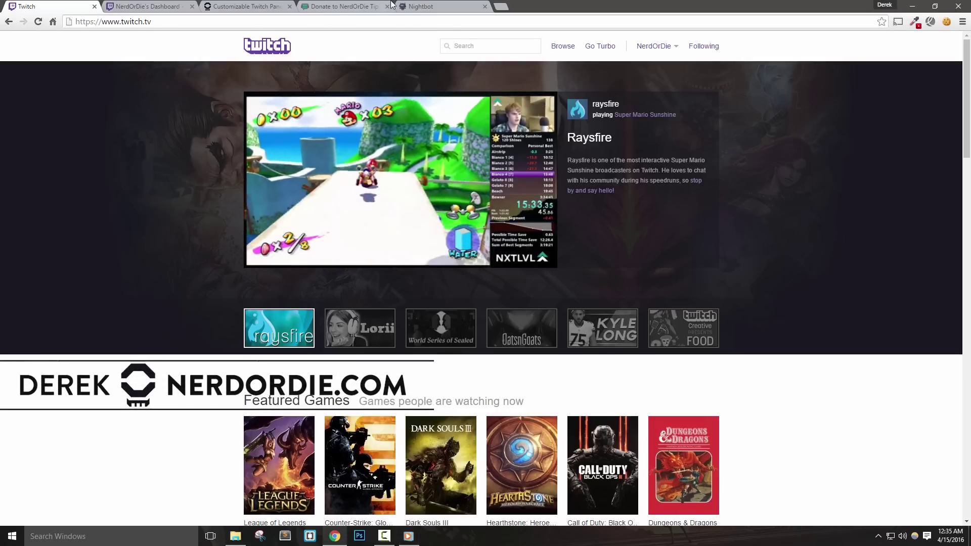
Step: Check the Nightbot tab, then open the NerdOrDie account menu on Twitch's front page
left_click(417, 6)
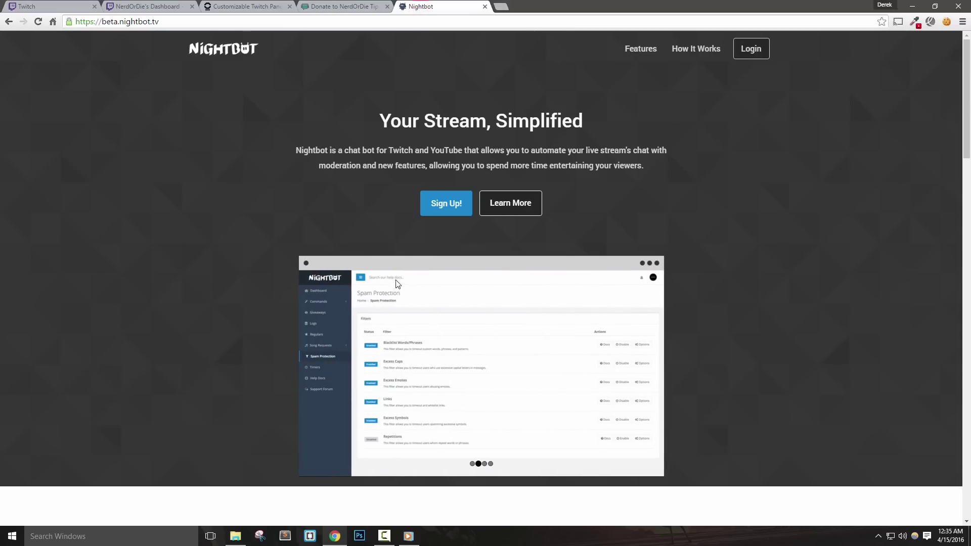
left_click(50, 6)
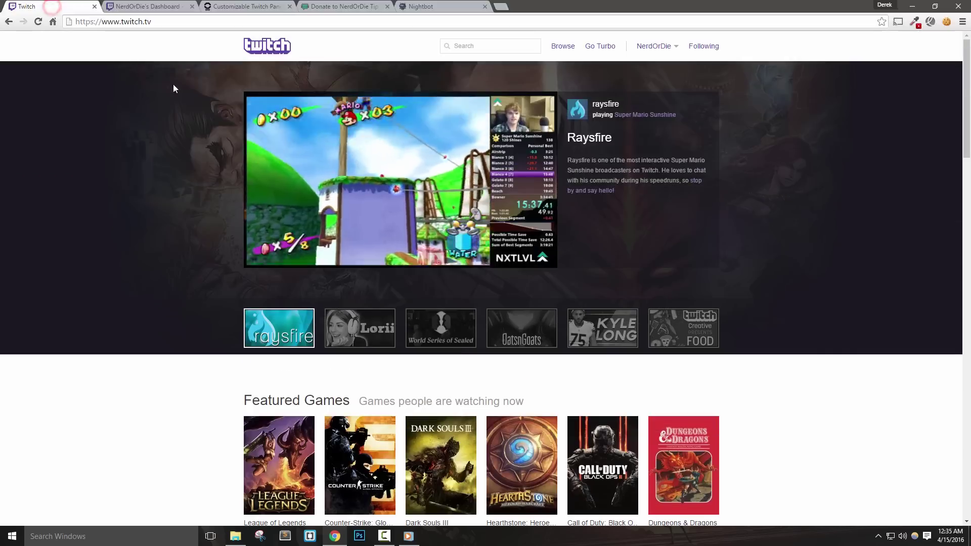
left_click(219, 21)
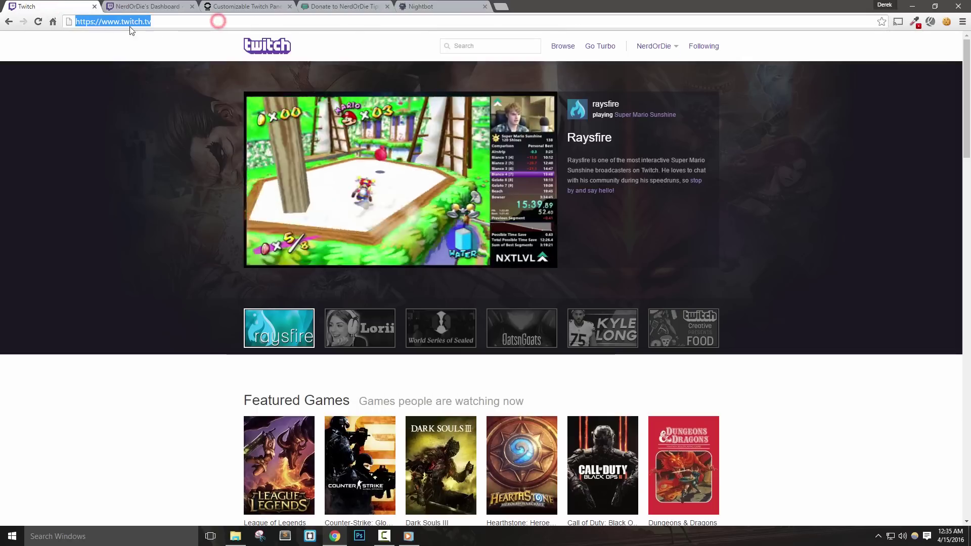
left_click(652, 47)
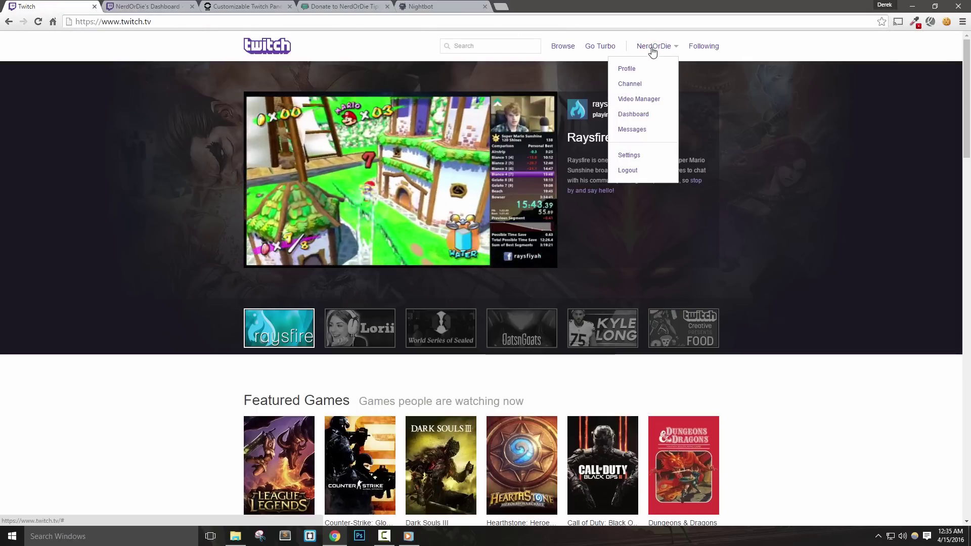
Step: Go to Profile settings and look over the display name and e-mail fields
left_click(659, 158)
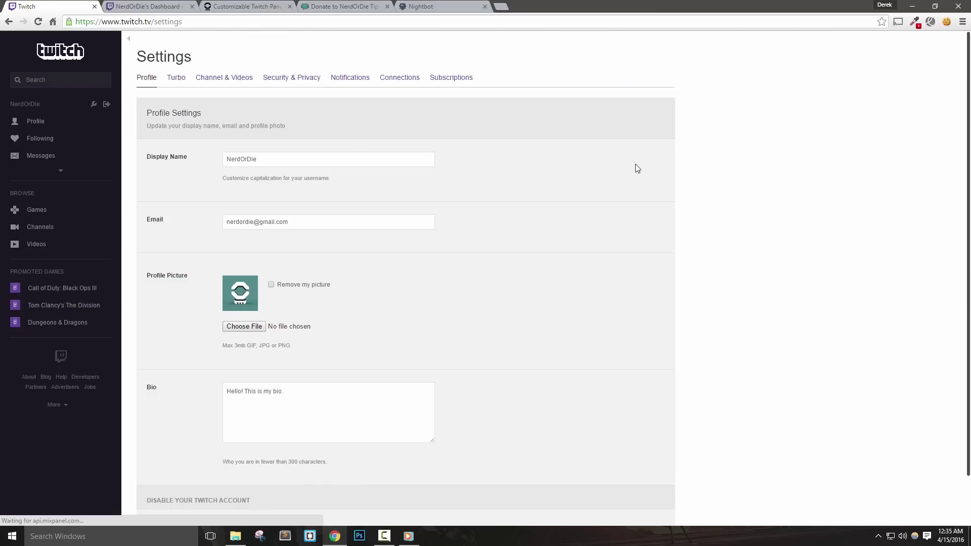
left_click(284, 161)
left_click(306, 223)
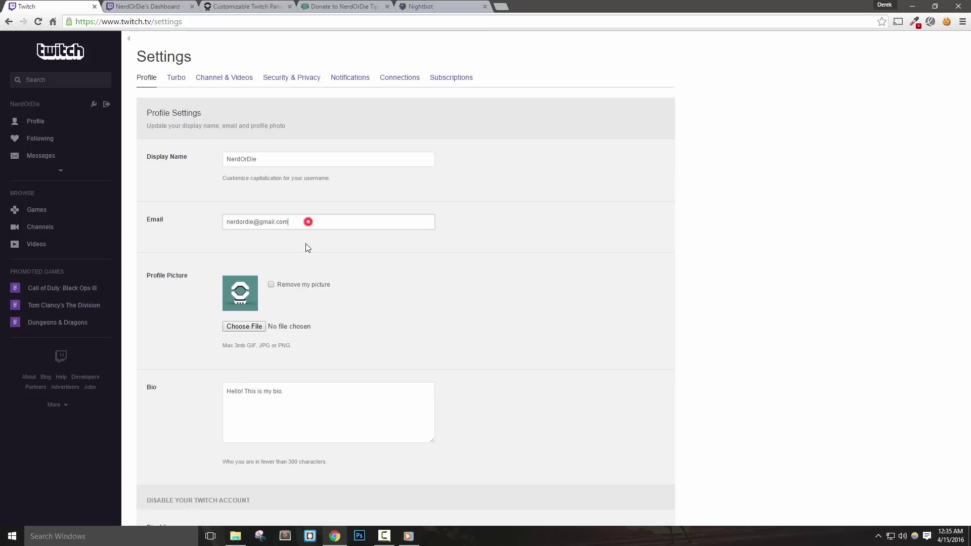
left_click(173, 293)
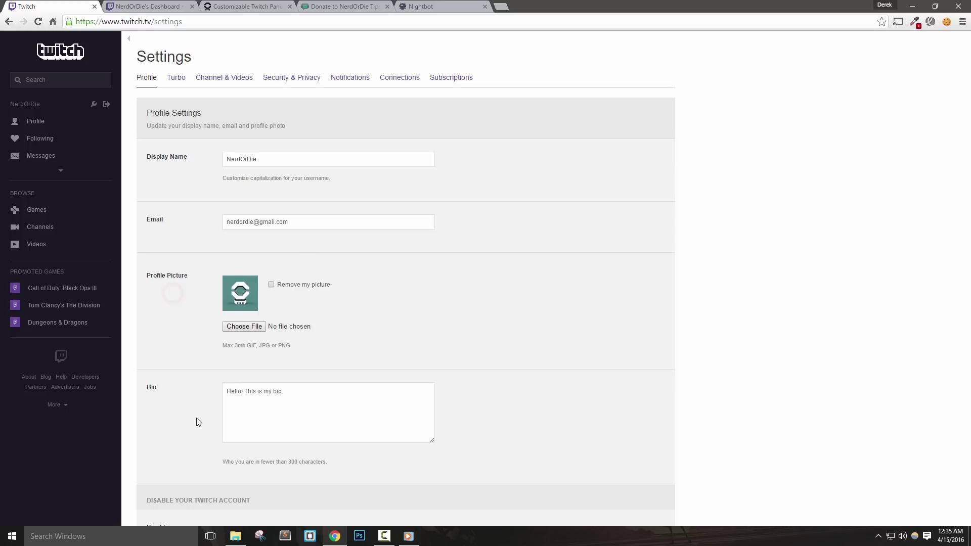
left_click(173, 398)
Step: Set Avatar.png as the profile picture, change the bio to 'Hello! This is my bio now', and save
left_click(244, 327)
double_click(171, 69)
left_click(279, 394)
key("BackSpace")
type("now")
scroll(135, 324, "down", 2)
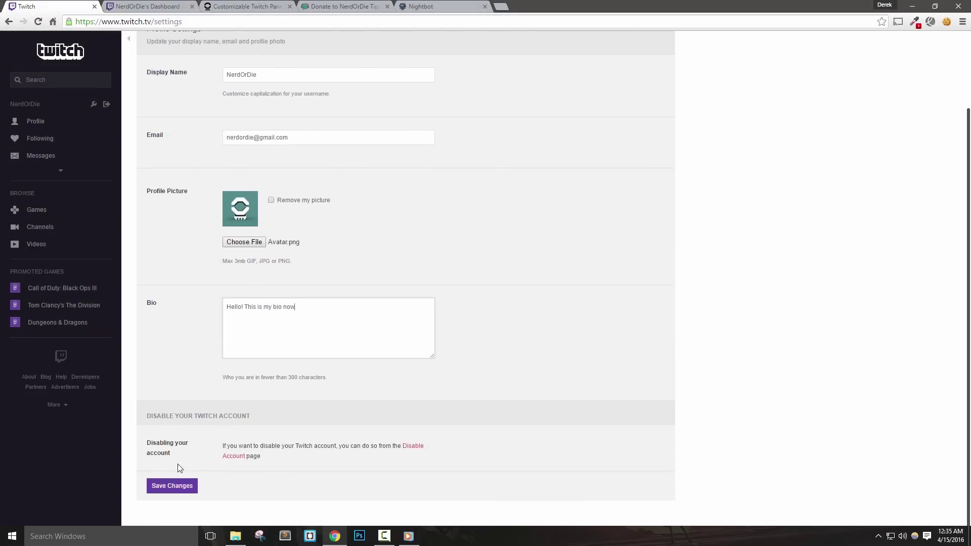
left_click(161, 485)
scroll(232, 290, "up", 2)
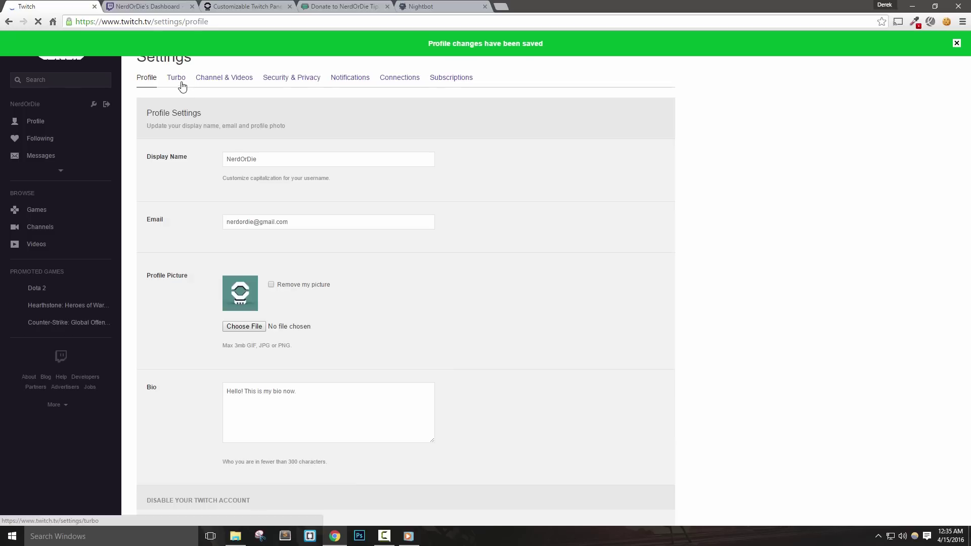
Step: Review the Turbo page's listed features and its $8.99 monthly price
left_click(178, 79)
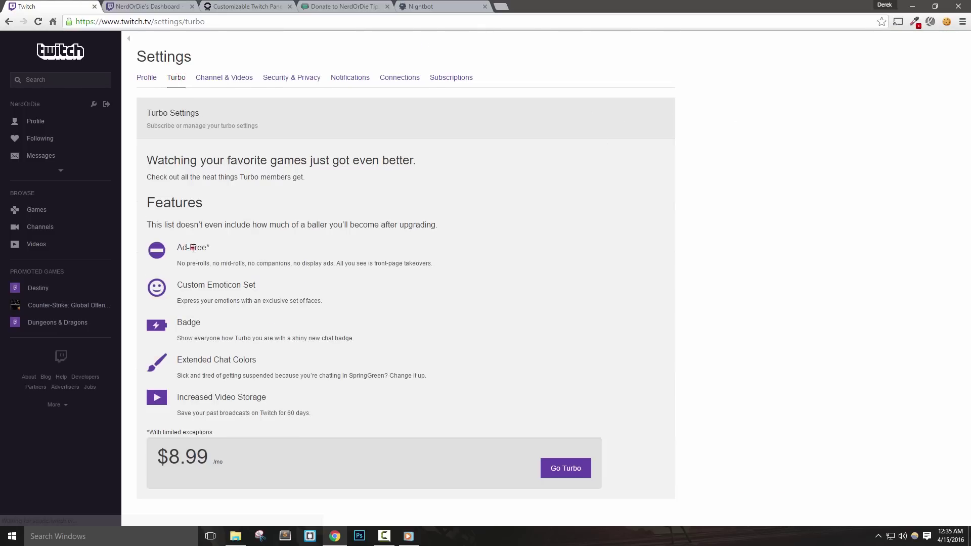
left_click(193, 247)
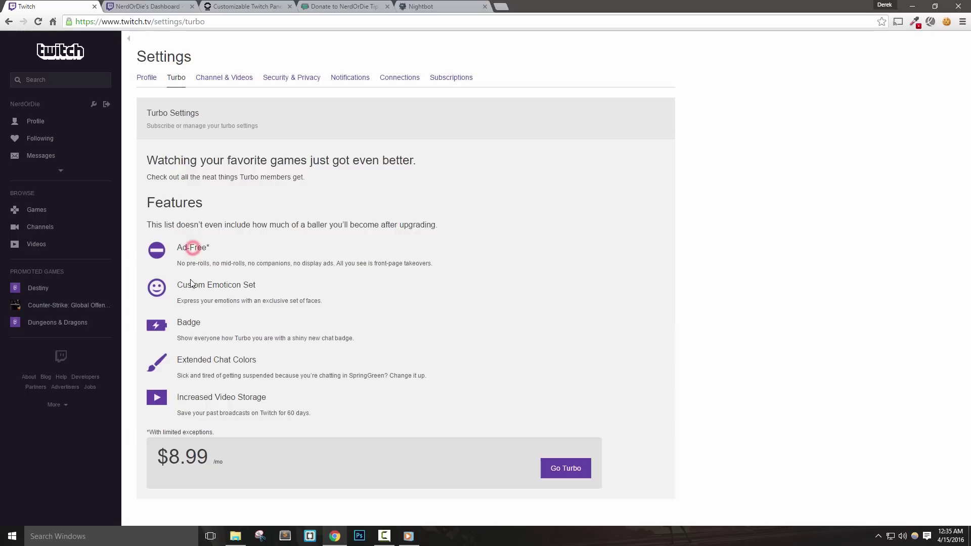
left_click(193, 322)
left_click(236, 81)
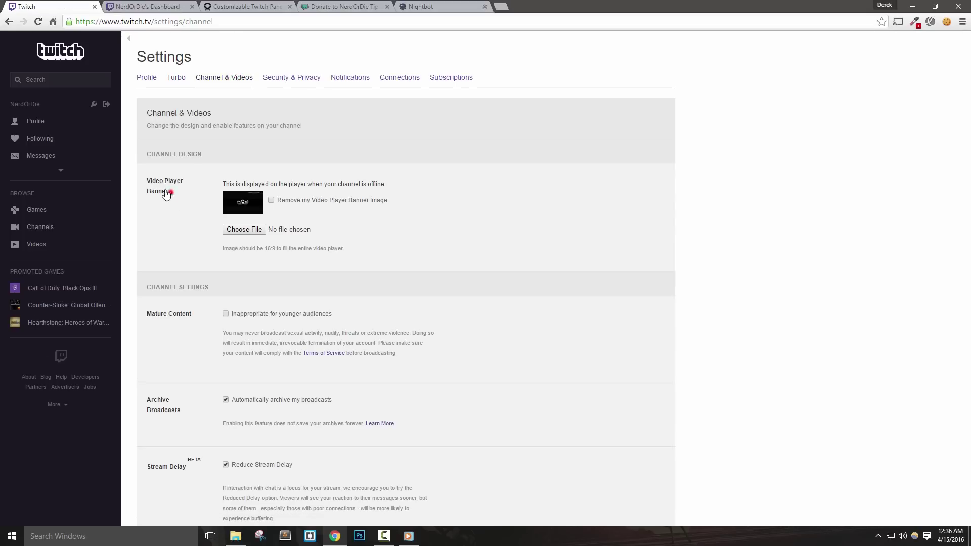
Step: Highlight the Video Player Banner label, its offline-display description and the 16:9 size hint
left_click_drag(175, 197, 147, 193)
left_click(166, 246)
left_click_drag(386, 184, 217, 182)
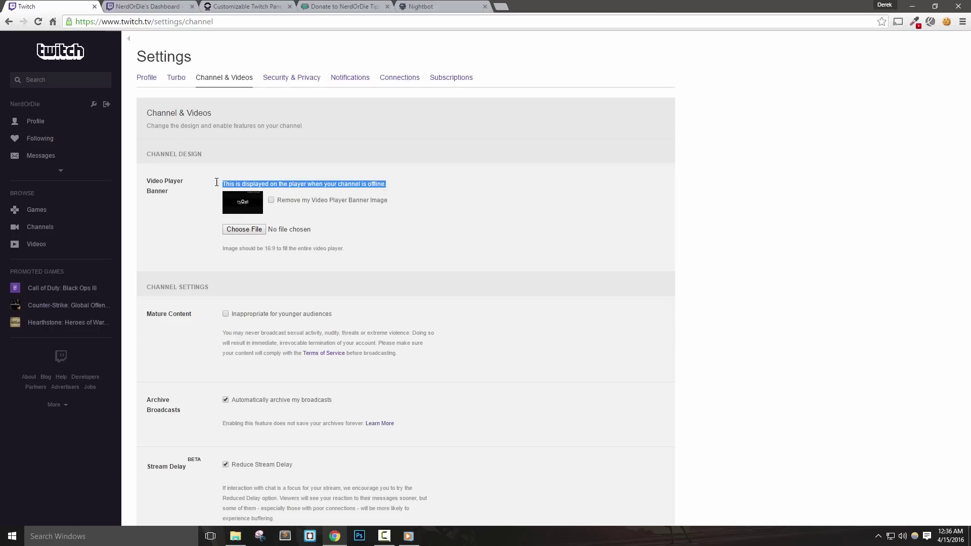
left_click(182, 221)
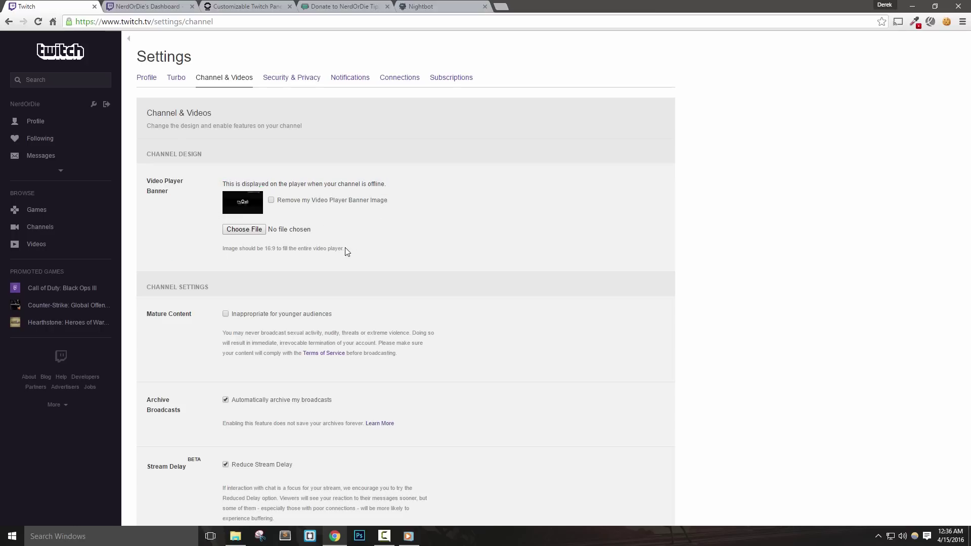
left_click_drag(348, 251, 221, 246)
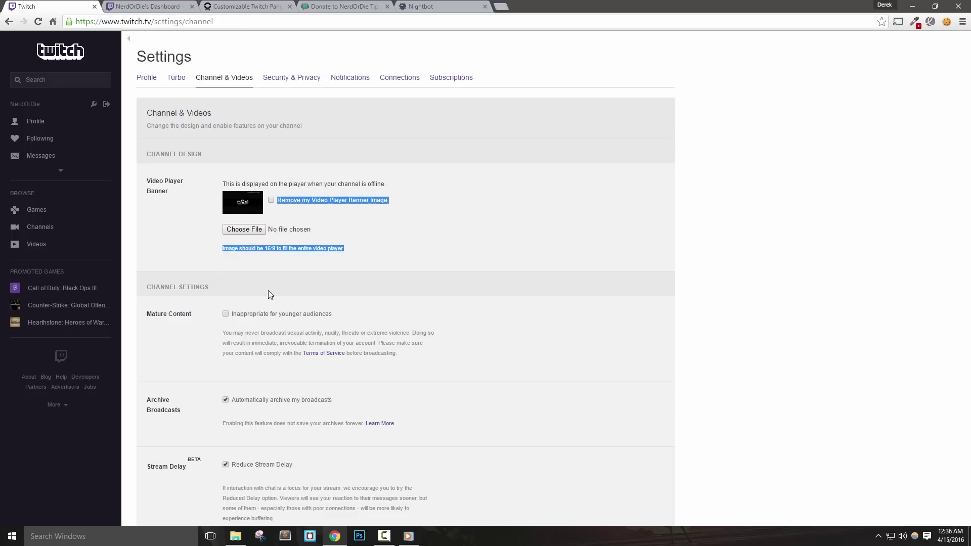
left_click(365, 296)
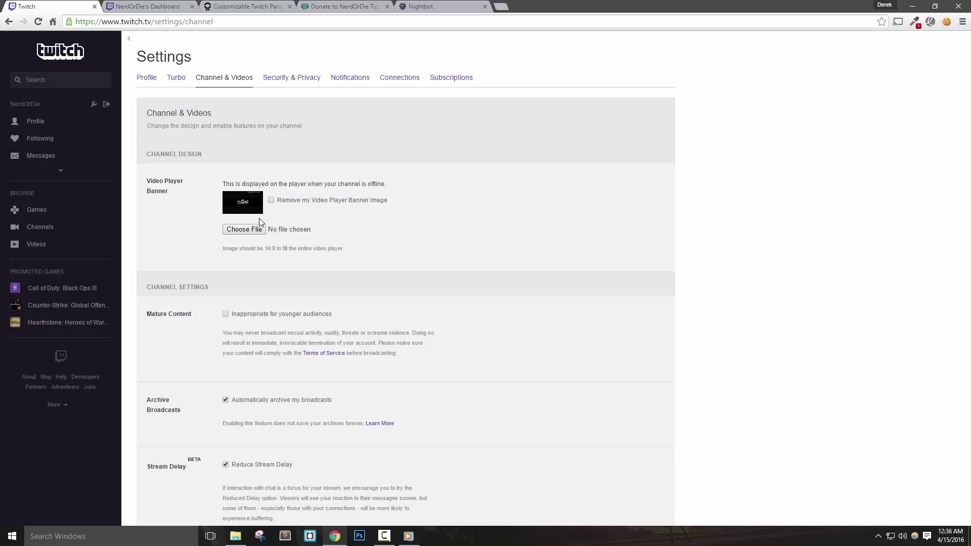
Step: Scroll the Channel & Videos page, then cancel the banner image file chooser without picking a file
scroll(260, 222, "down", 2)
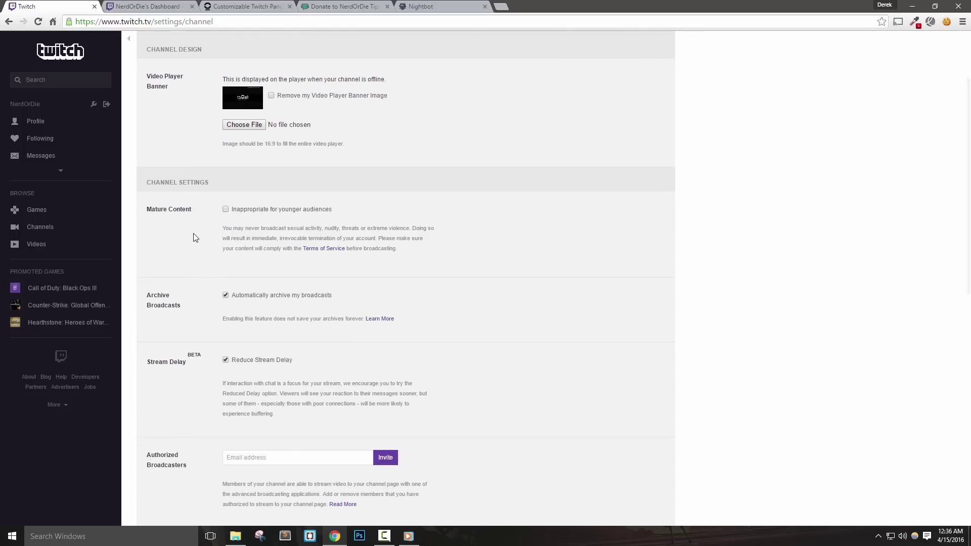
scroll(193, 238, "down", 1)
scroll(193, 237, "up", 1)
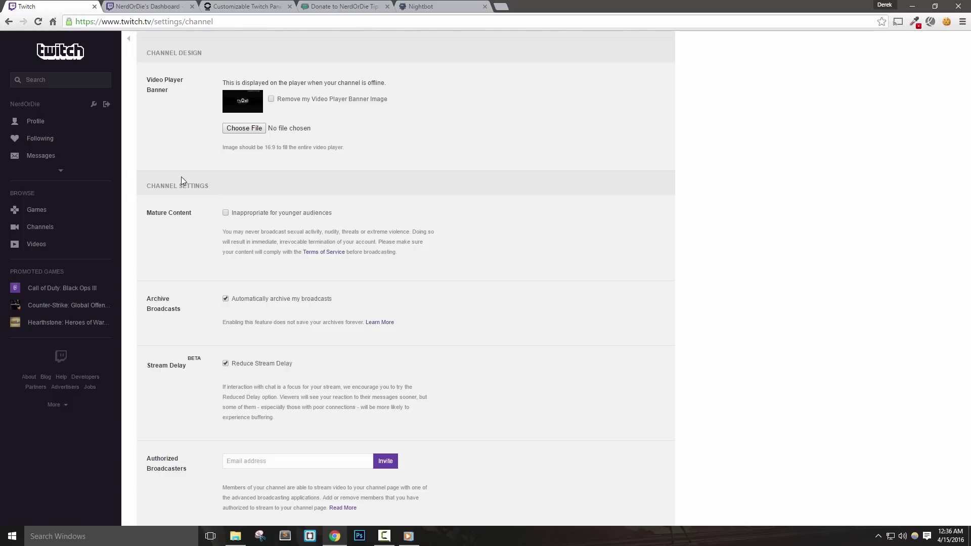
scroll(181, 177, "down", 1)
left_click(239, 78)
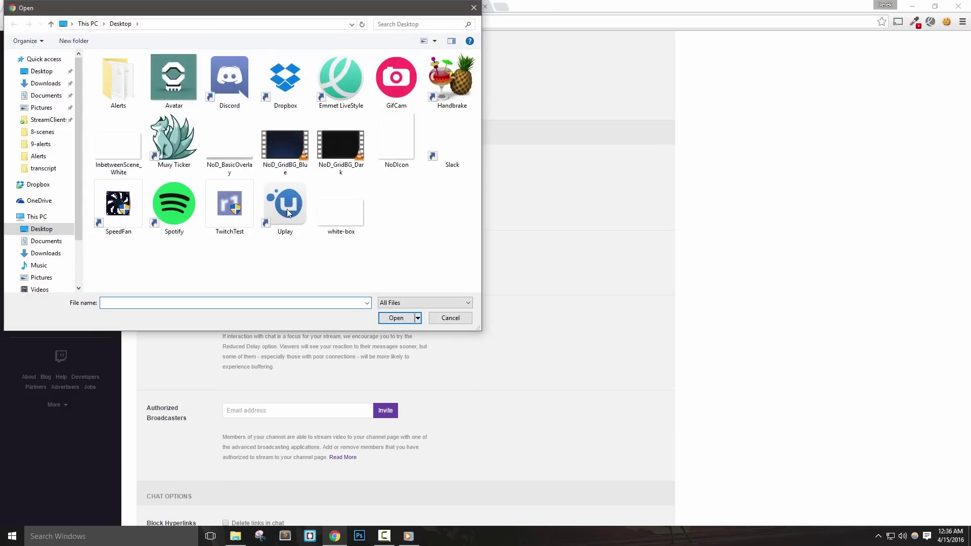
left_click(448, 320)
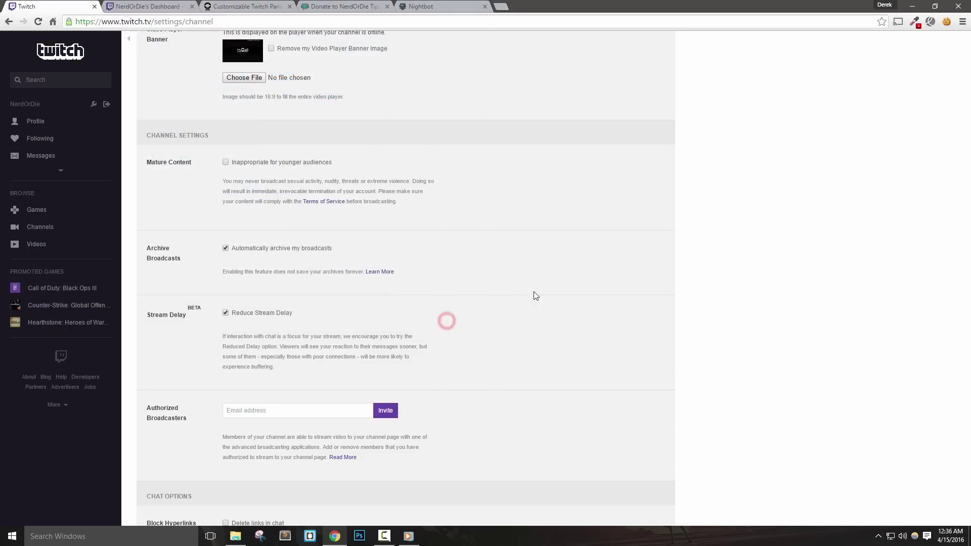
Step: Toggle Mature Content on then off, and Archive Broadcasts off then back on
left_click(269, 163)
left_click_drag(353, 201, 298, 202)
left_click(229, 162)
scroll(564, 273, "down", 1)
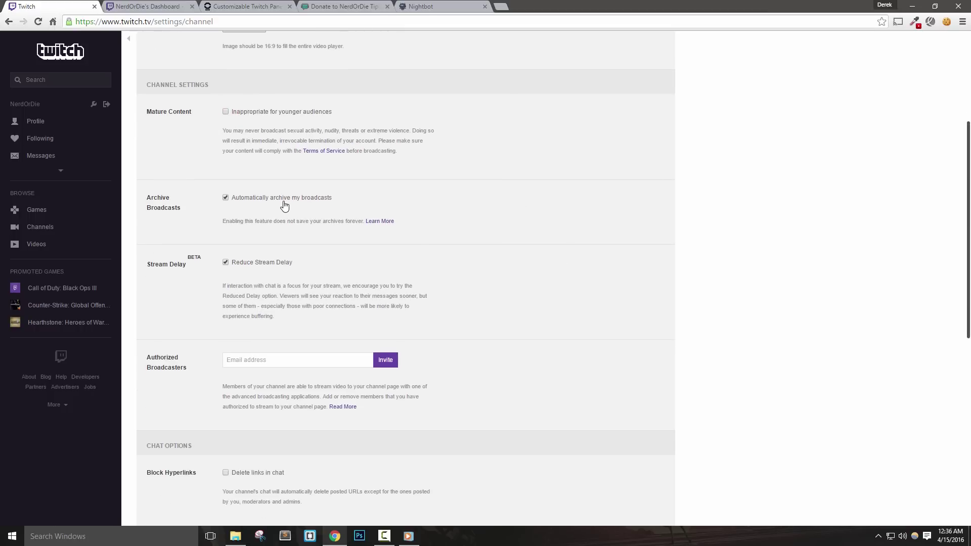
left_click(279, 198)
left_click(280, 203)
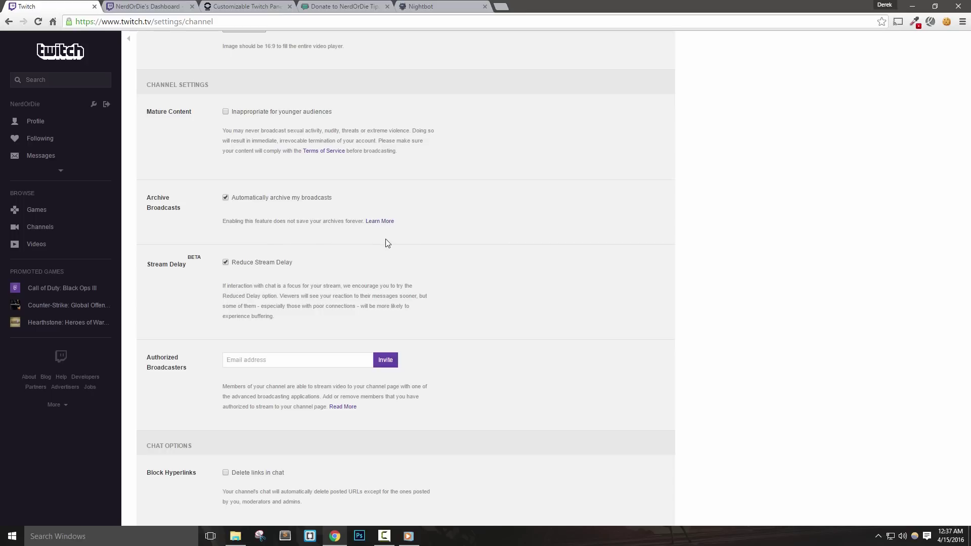
Step: Highlight the archiving wording and the Reduce Stream Delay label and description
double_click(253, 200)
left_click(188, 234)
left_click_drag(310, 262, 239, 257)
left_click(187, 310)
scroll(196, 302, "down", 1)
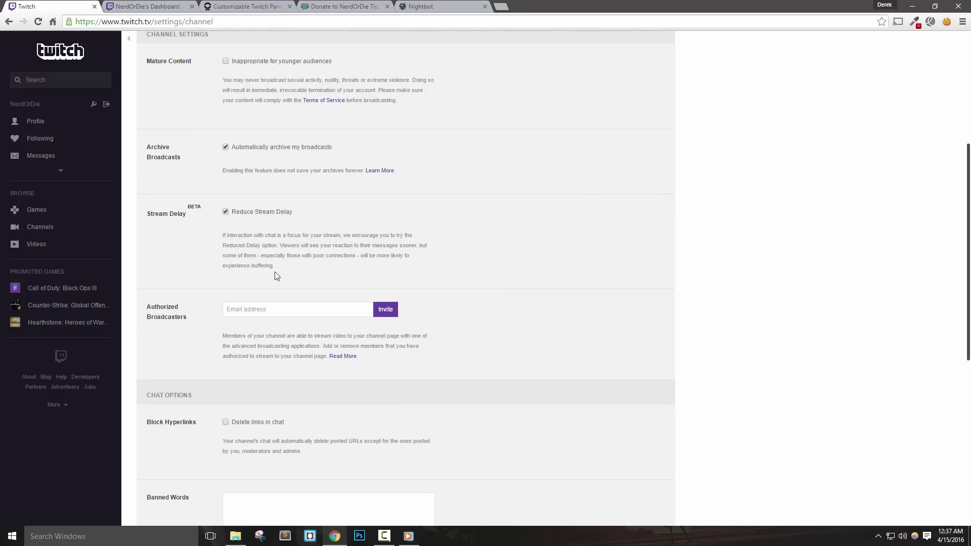
left_click_drag(274, 268, 214, 236)
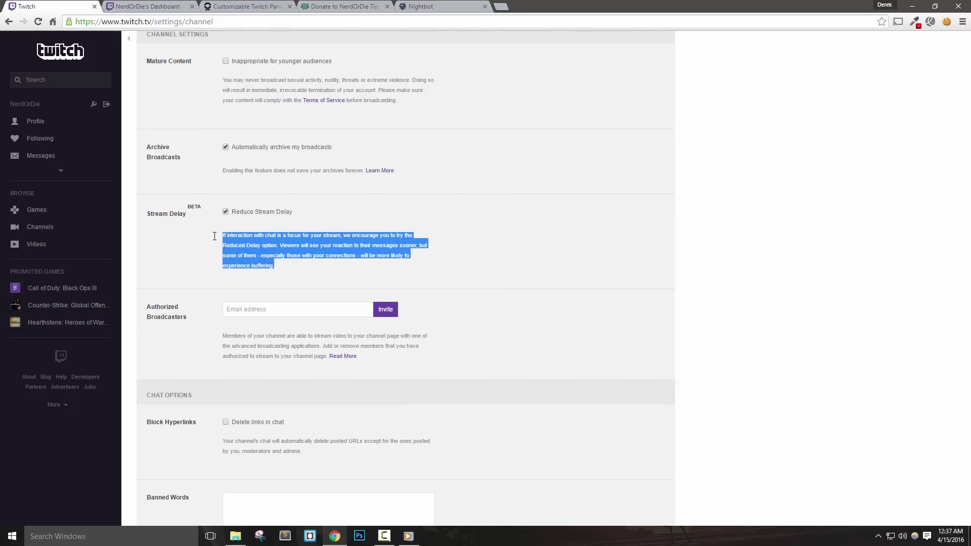
left_click(314, 257)
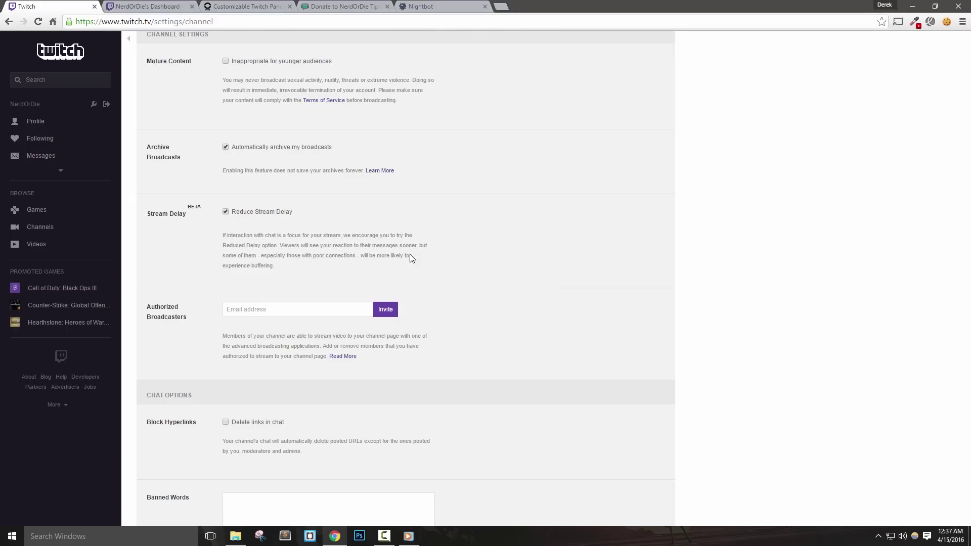
Step: Type an example broadcaster e-mail under Authorized Broadcasters, then clear it
scroll(411, 258, "down", 2)
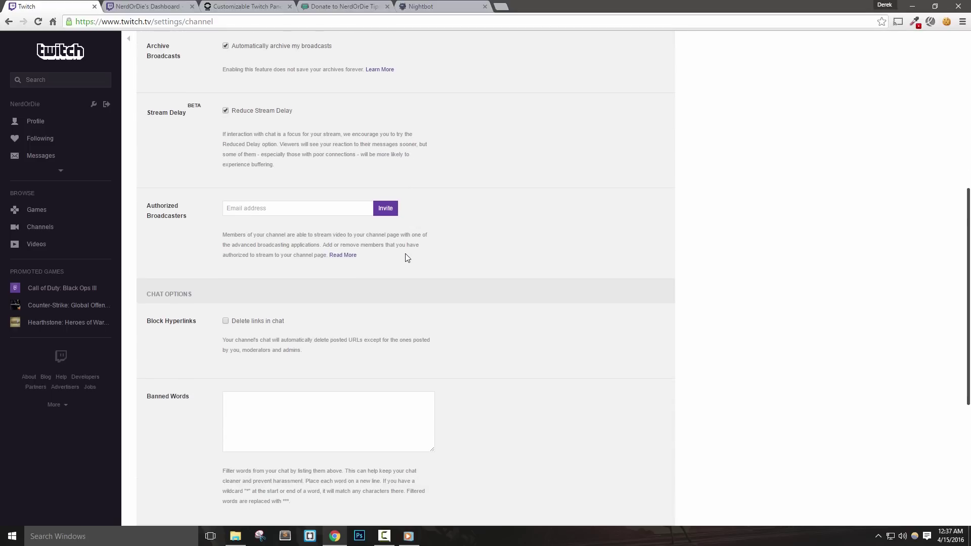
left_click(295, 205)
type("theirname")
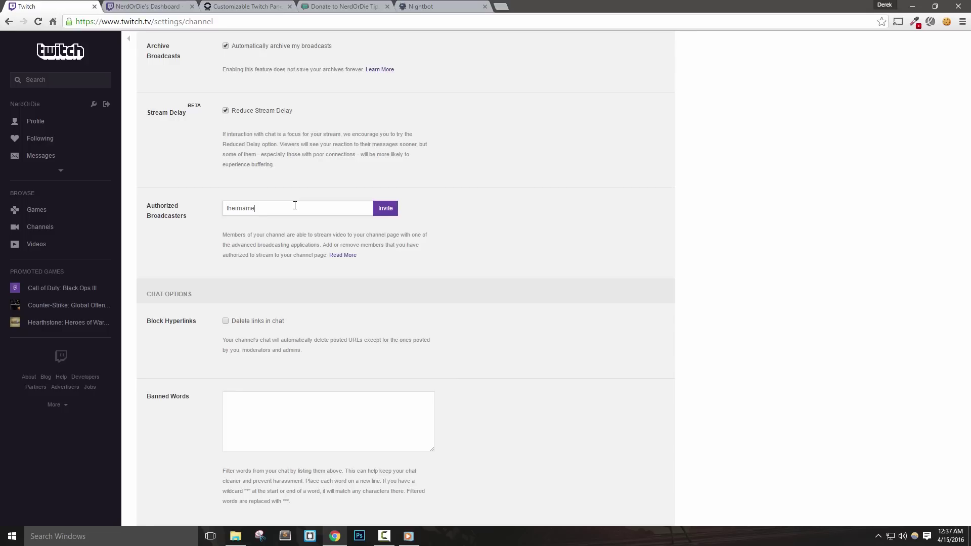
type("here@email.com")
key("ctrl+a")
key("BackSpace")
Step: In Chat Options, highlight the headings and toggle Delete links in chat on, then back off
scroll(526, 323, "down", 4)
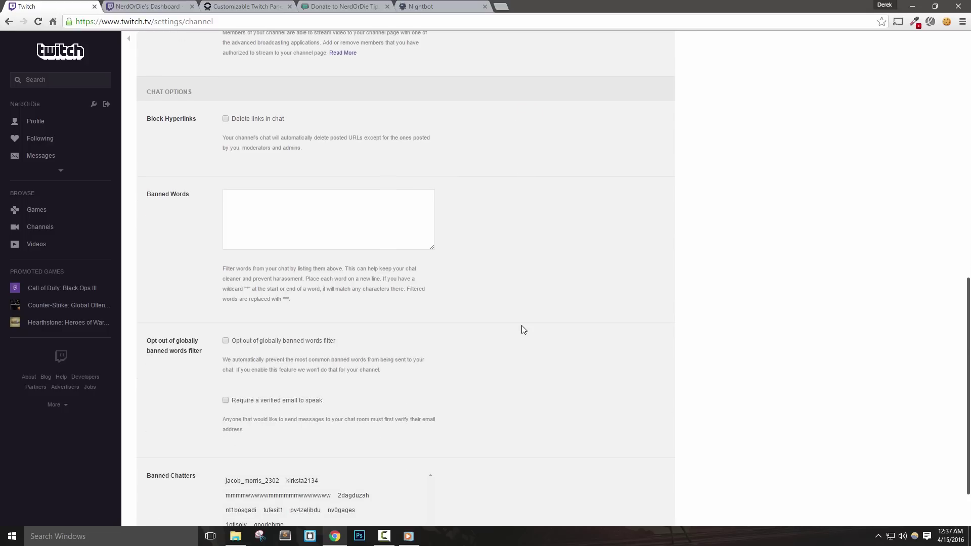
left_click_drag(211, 89, 147, 92)
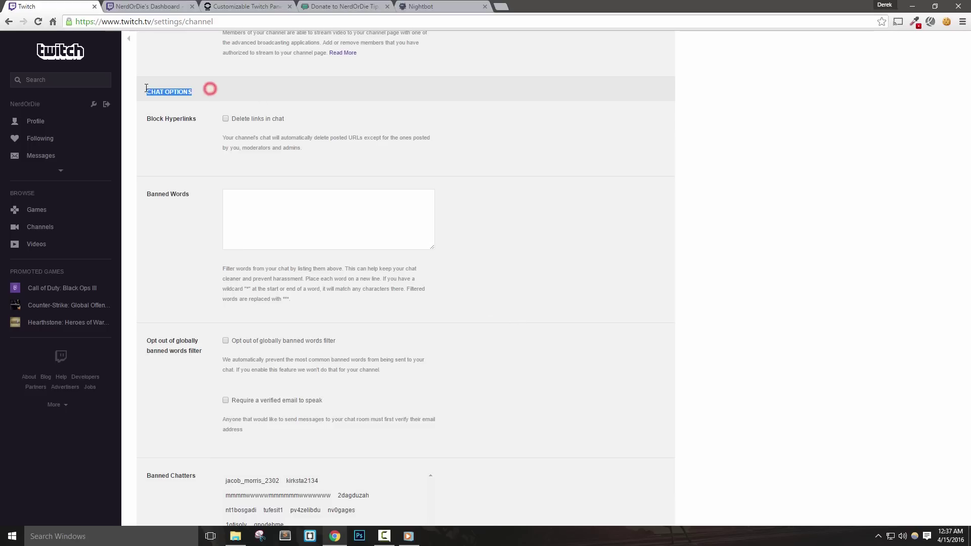
left_click(170, 148)
left_click_drag(143, 119, 194, 124)
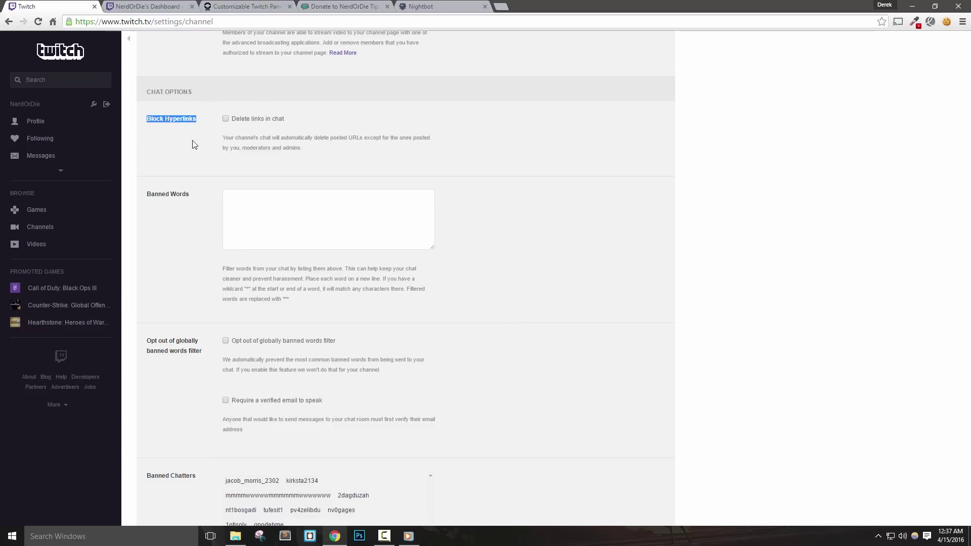
left_click(184, 156)
left_click_drag(265, 121, 261, 120)
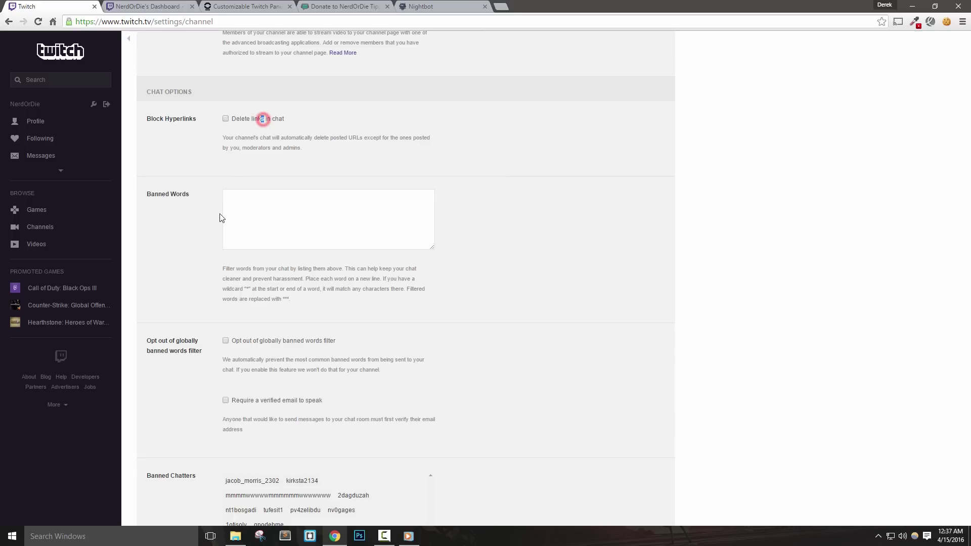
left_click(248, 119)
left_click(264, 124)
Step: Tick the opt-out of the global banned words filter and save the chat settings
left_click(291, 208)
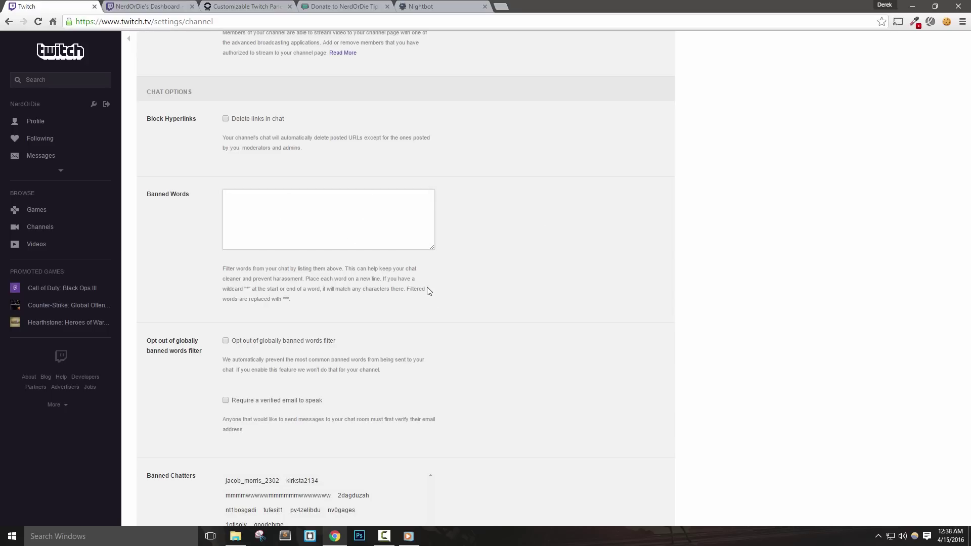
scroll(239, 218, "down", 3)
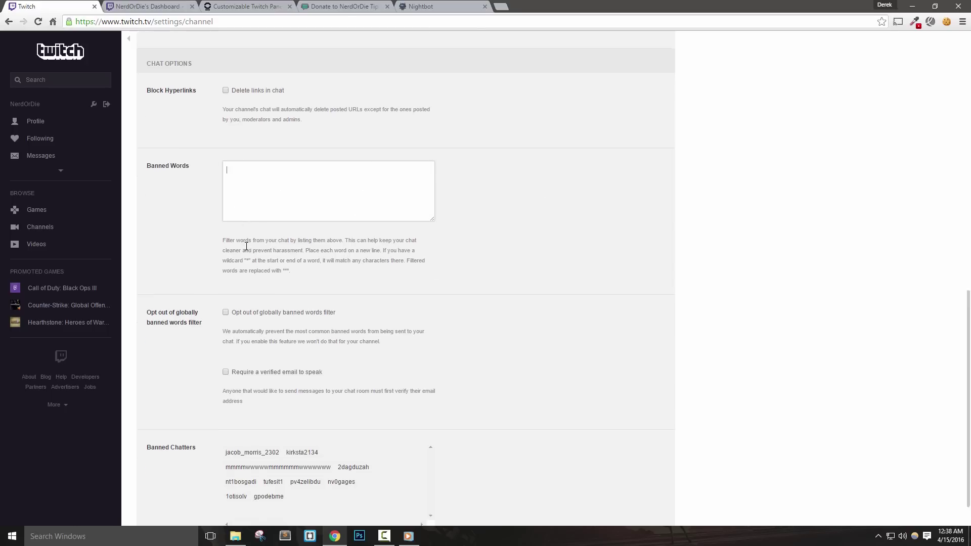
left_click(255, 245)
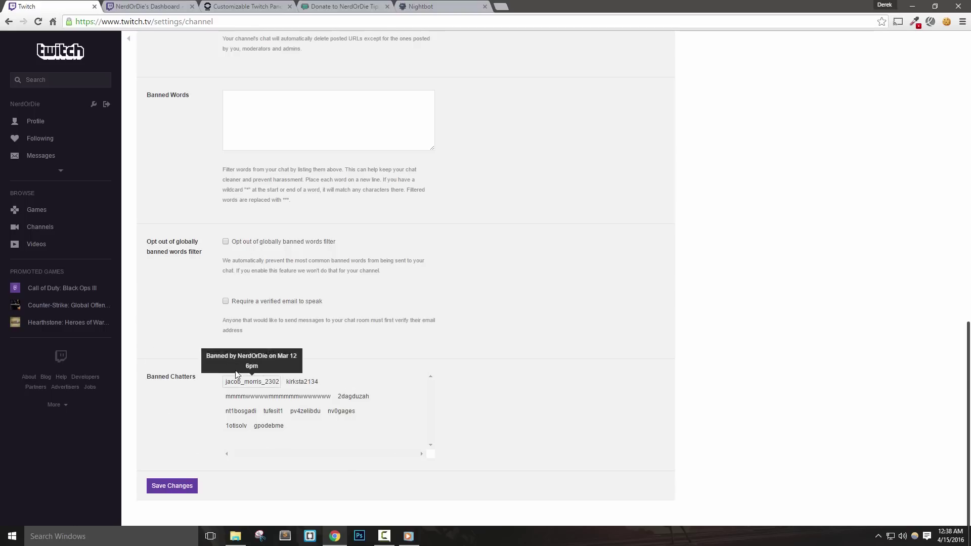
left_click(166, 487)
scroll(173, 352, "up", 9)
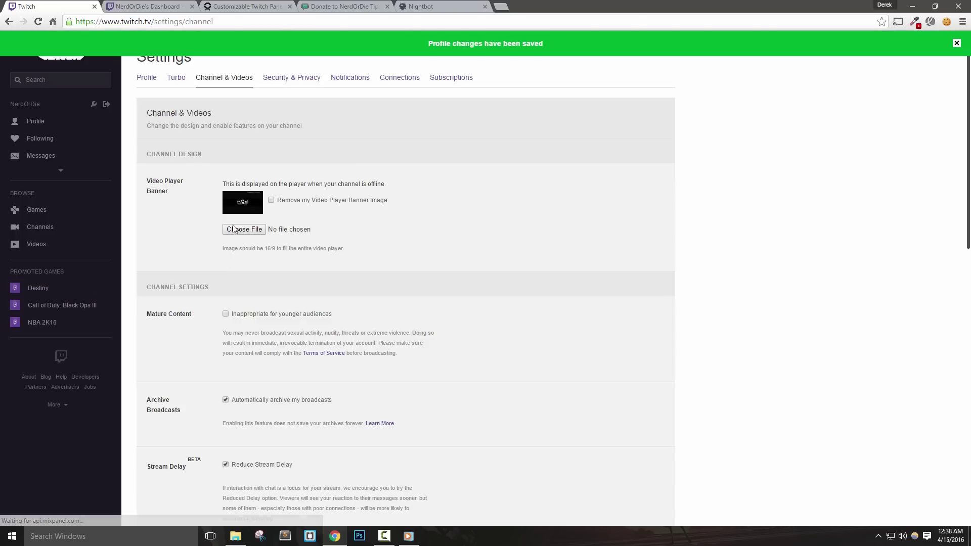
Step: In Security & Privacy, tick Don't allow other users to export your videos and save
left_click(293, 79)
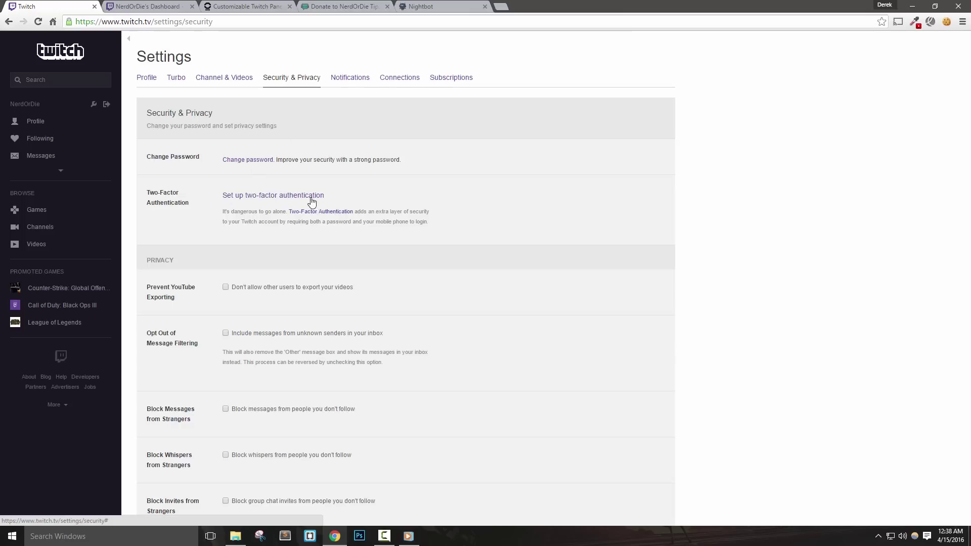
left_click_drag(348, 191, 221, 196)
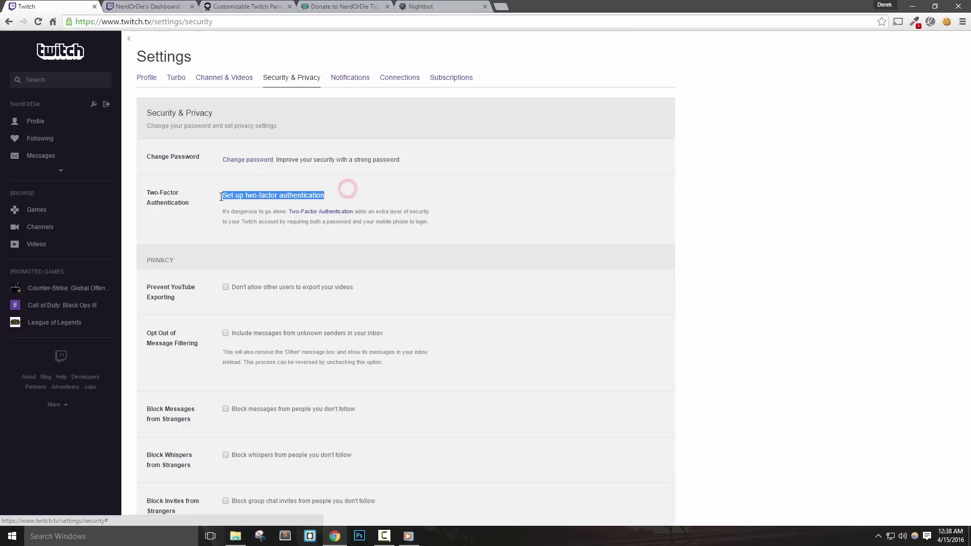
left_click(548, 232)
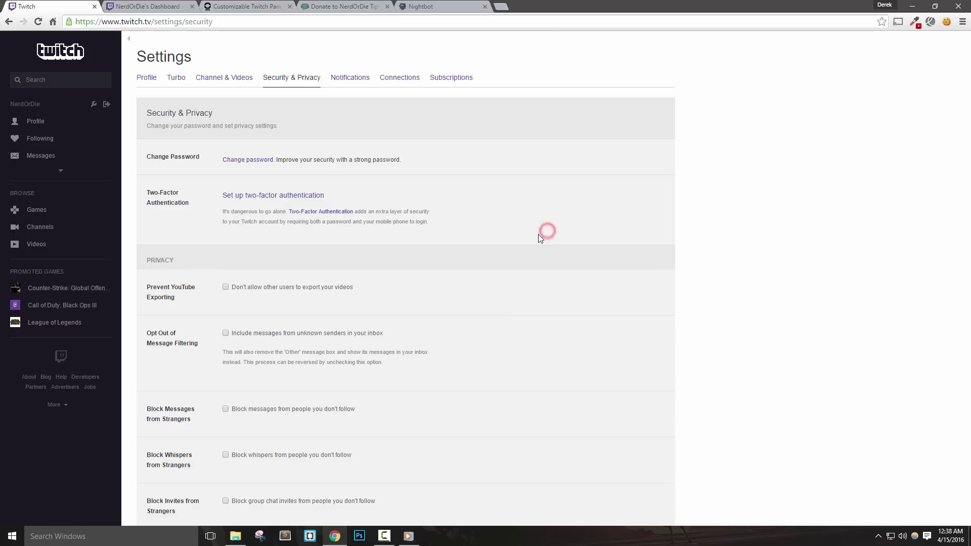
scroll(308, 243, "down", 1)
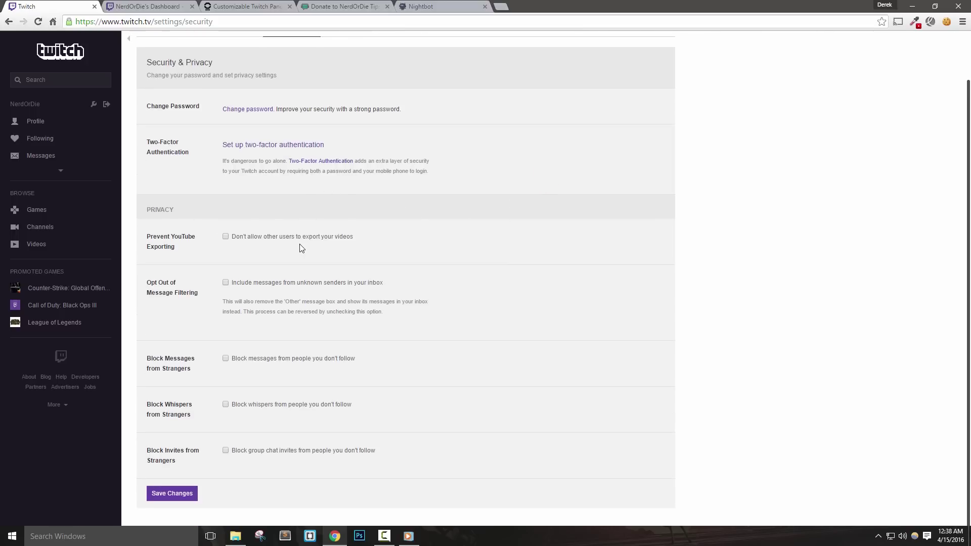
left_click(242, 244)
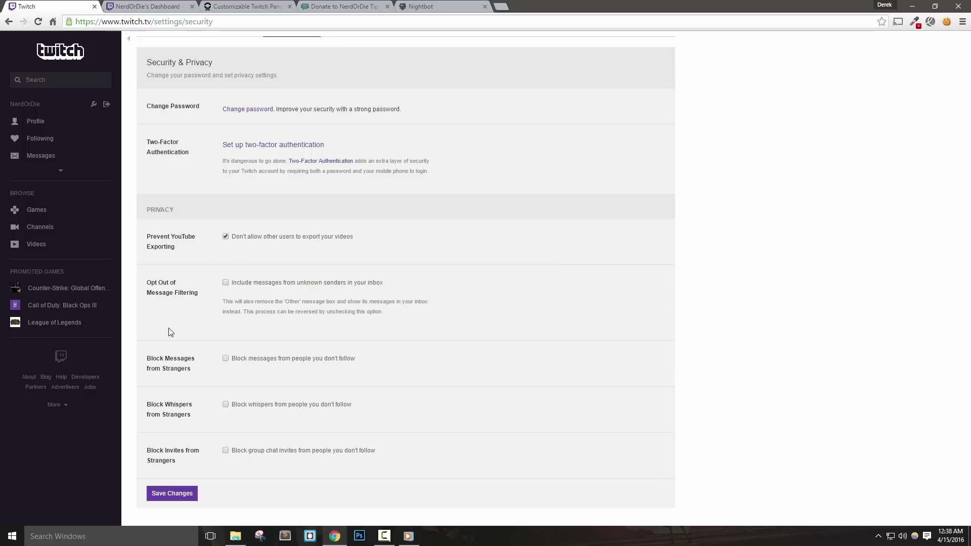
scroll(242, 310, "down", 1)
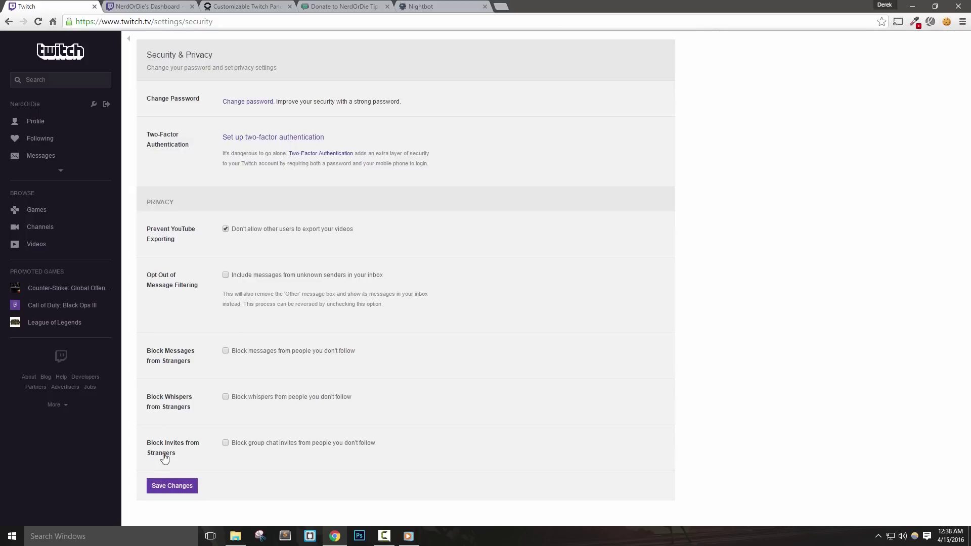
left_click(172, 484)
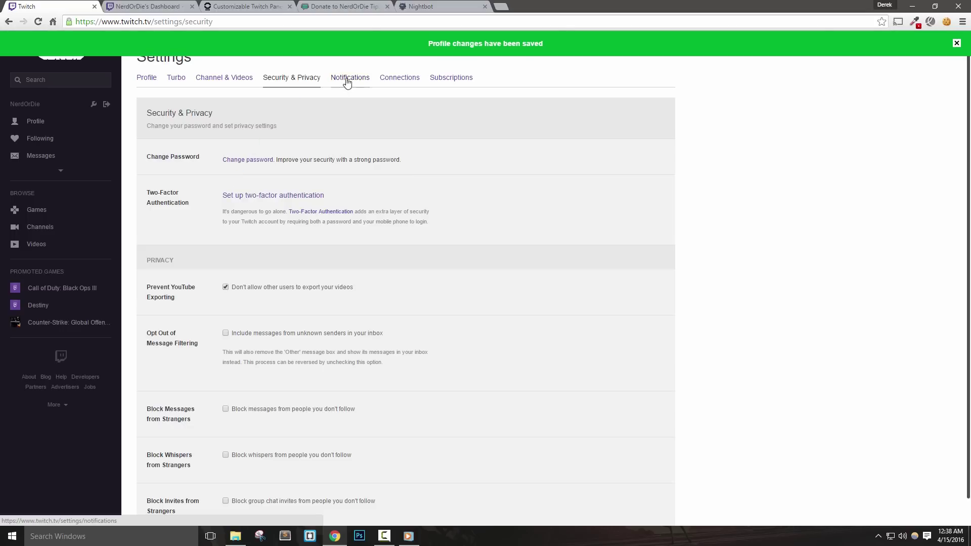
Step: Read through the Notifications page's Email me when, video-creation reminder and editor alert options
left_click(338, 80)
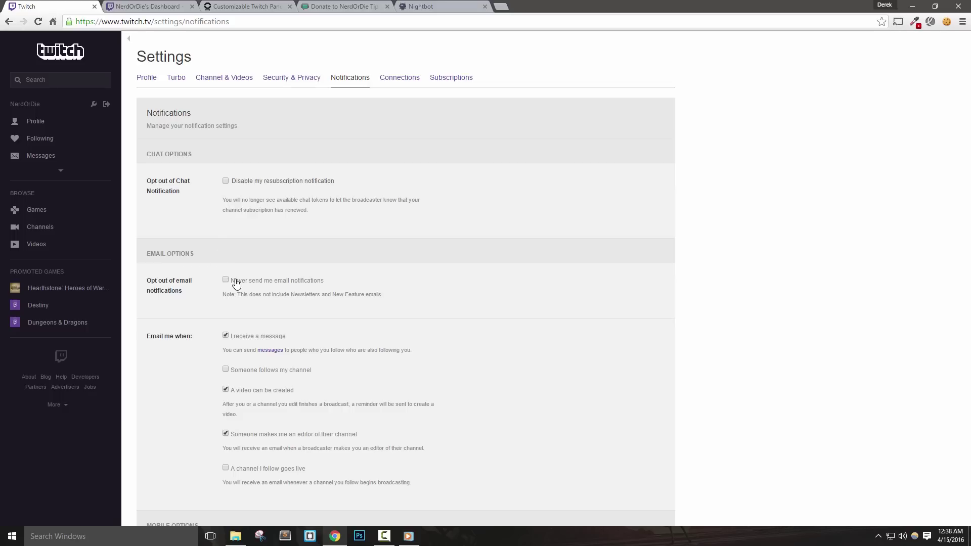
left_click_drag(203, 339, 148, 343)
left_click(156, 369)
scroll(206, 344, "down", 2)
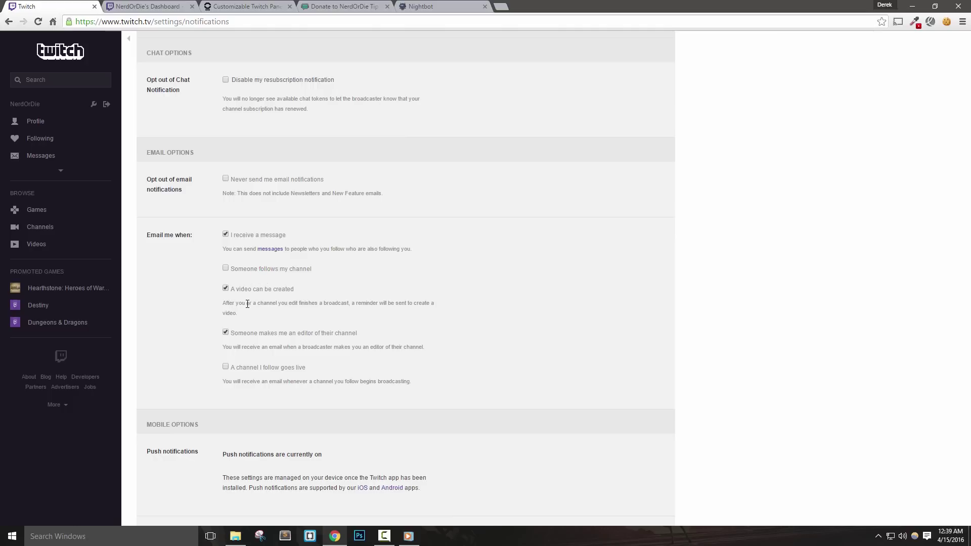
left_click_drag(248, 313, 223, 308)
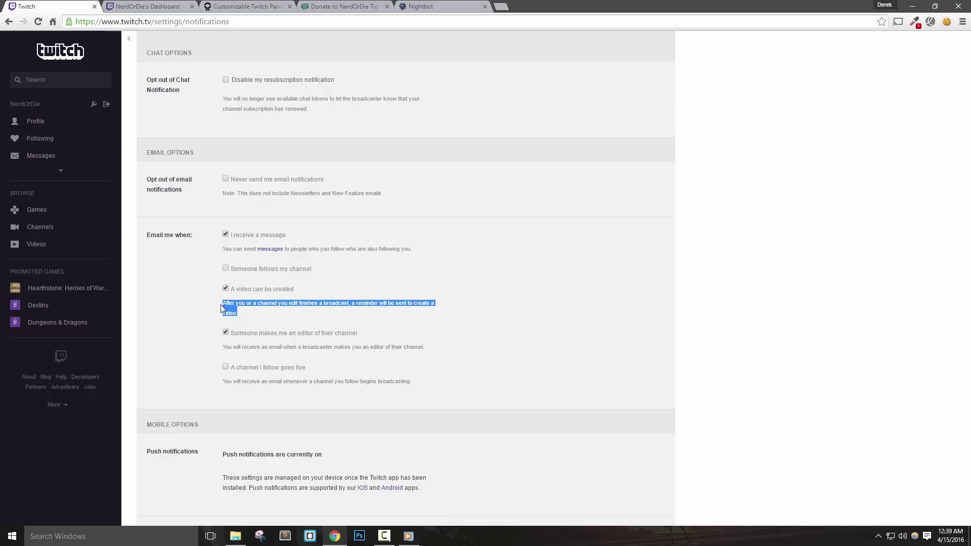
left_click(170, 322)
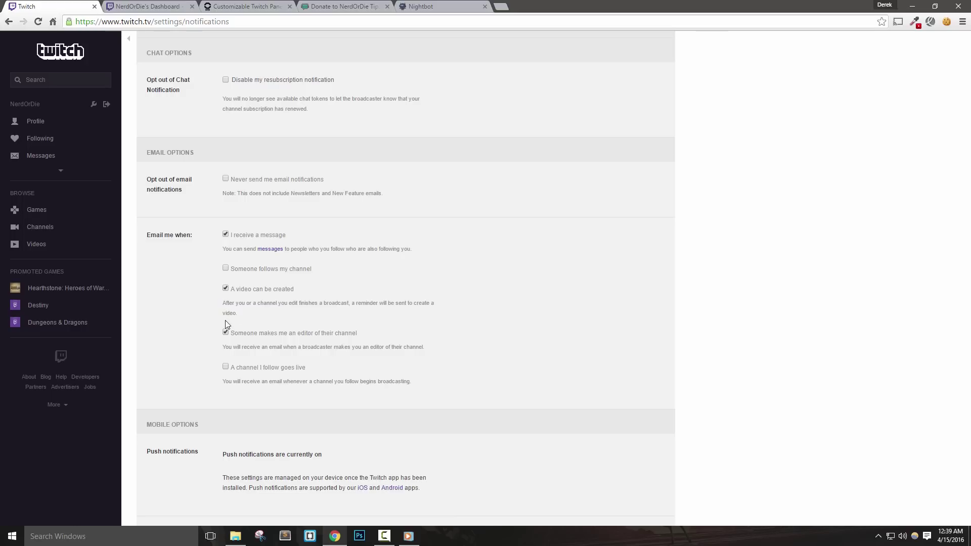
scroll(346, 275, "down", 2)
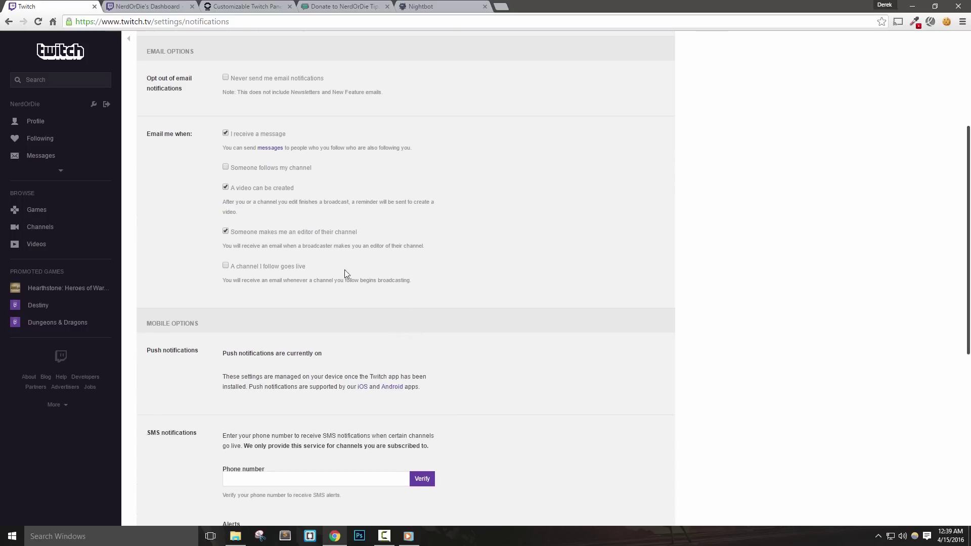
left_click_drag(427, 245, 222, 246)
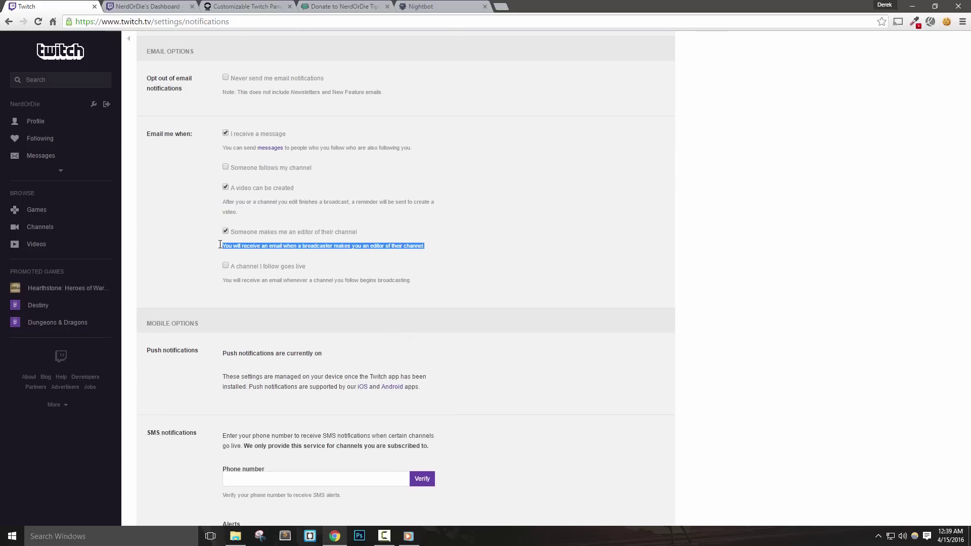
left_click(208, 256)
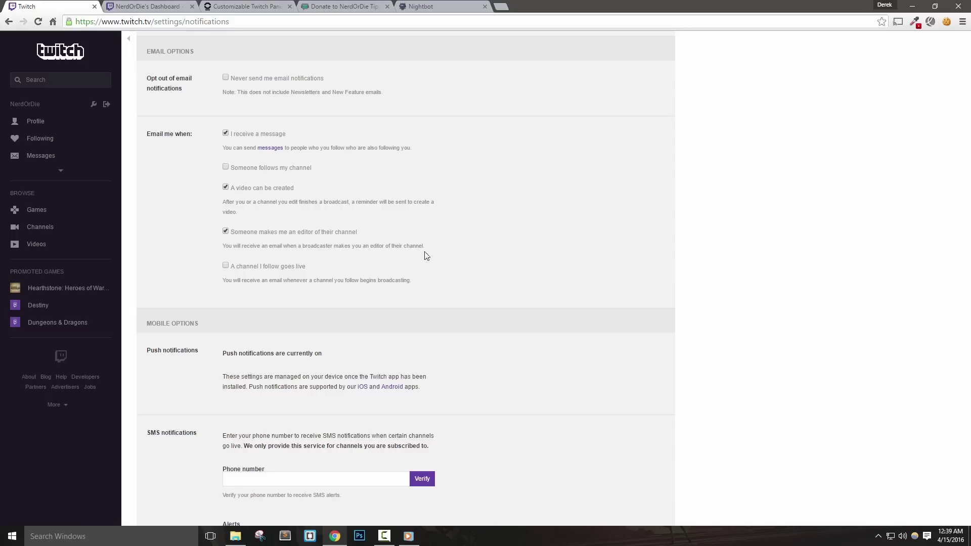
scroll(424, 255, "down", 8)
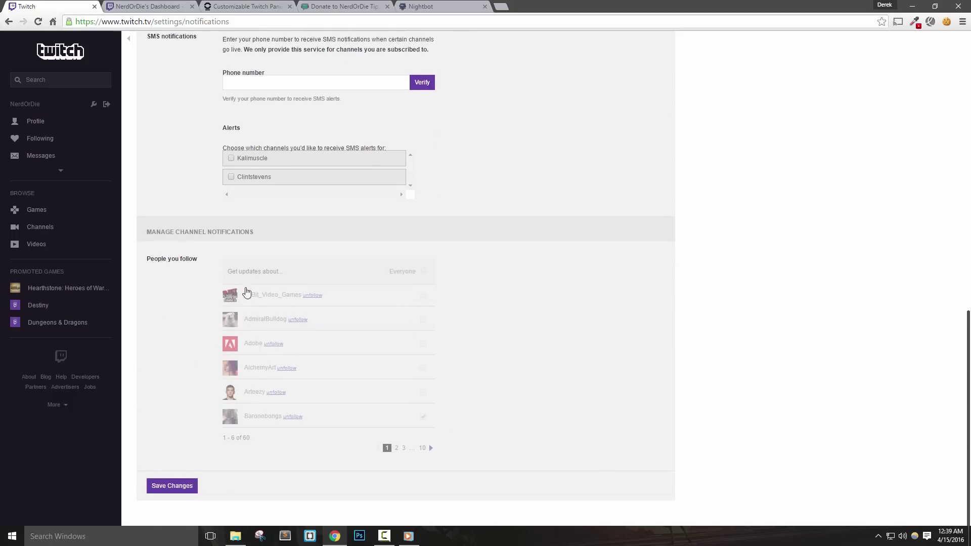
scroll(460, 392, "up", 13)
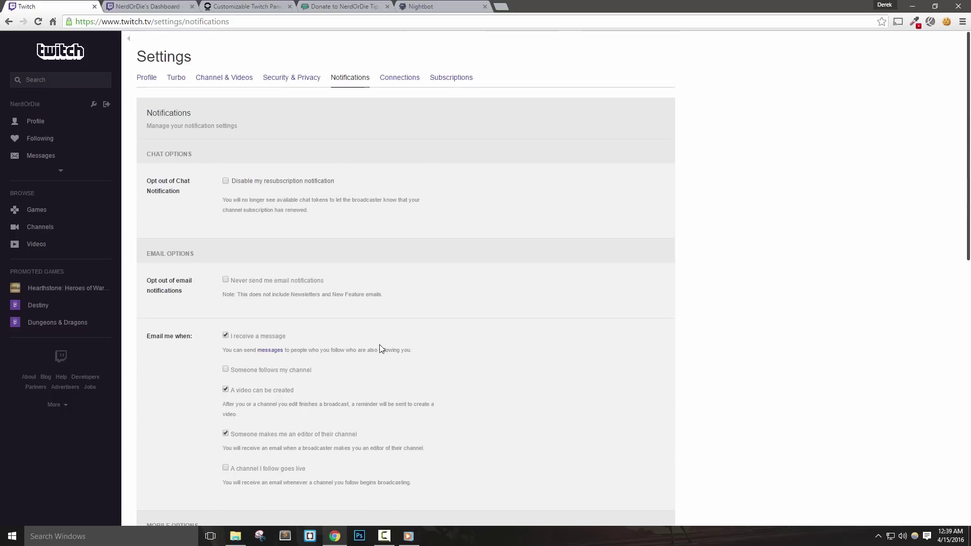
Step: Open the Connections settings and look over the Recommended connections
left_click(392, 77)
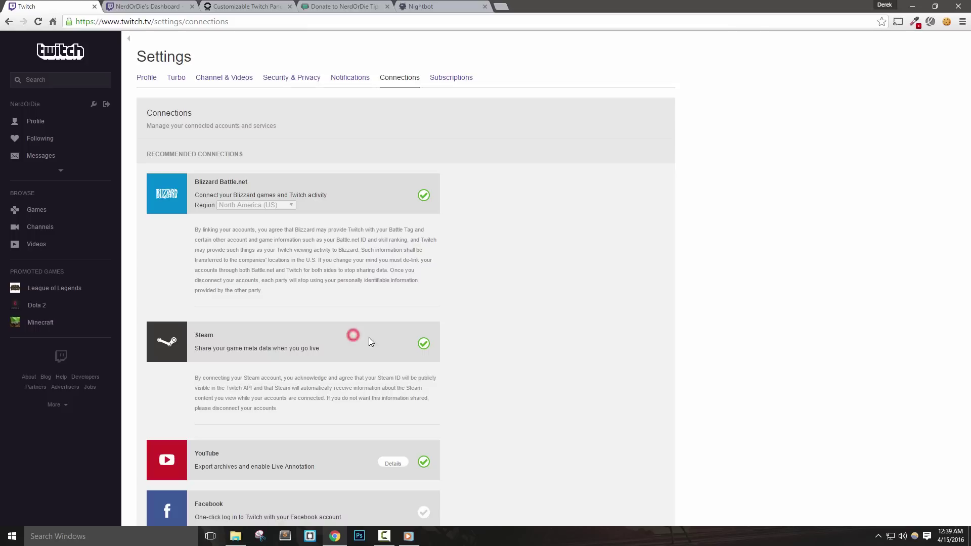
scroll(518, 366, "down", 4)
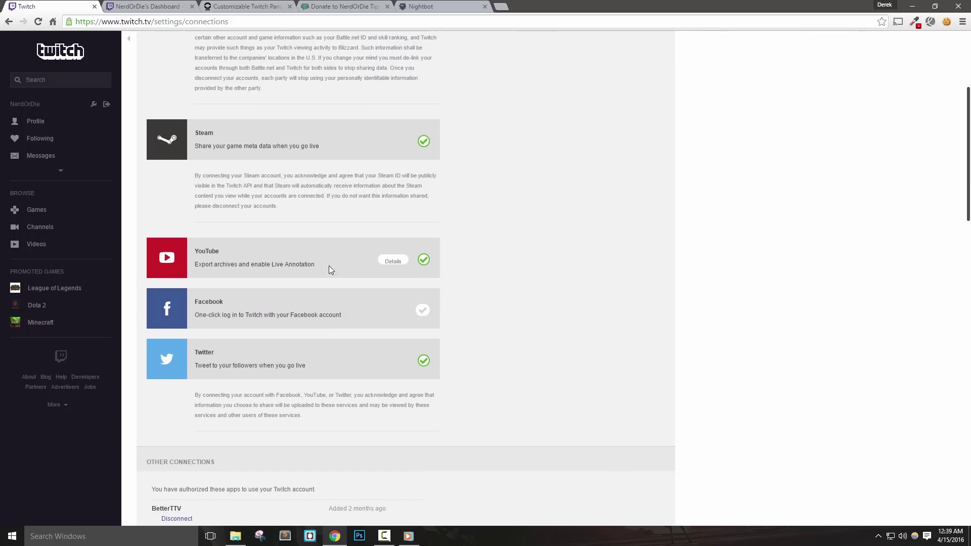
left_click(298, 256)
left_click(294, 296)
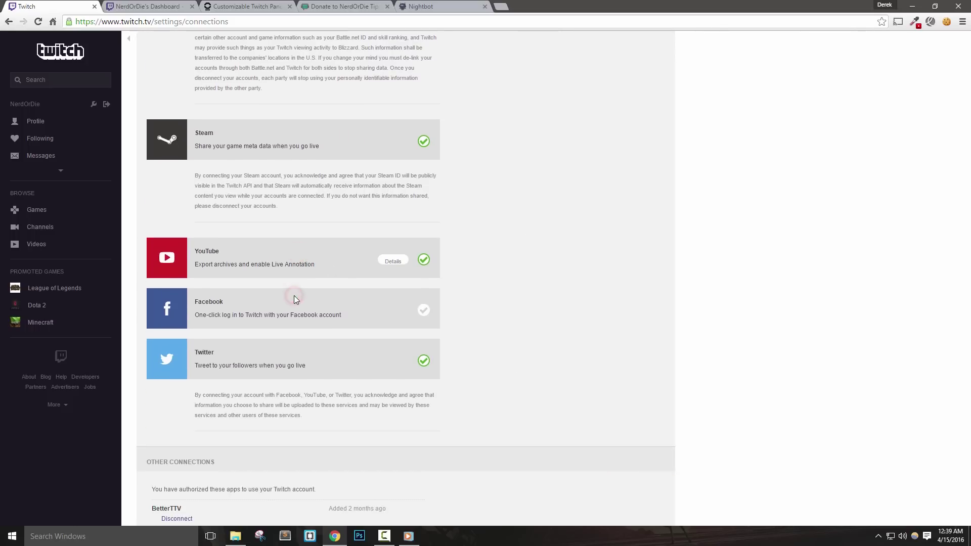
mouse_move(410, 314)
Step: Scroll through Other Connections and authorized apps like Mywaifu, then return to the Twitch home page
scroll(511, 400, "down", 2)
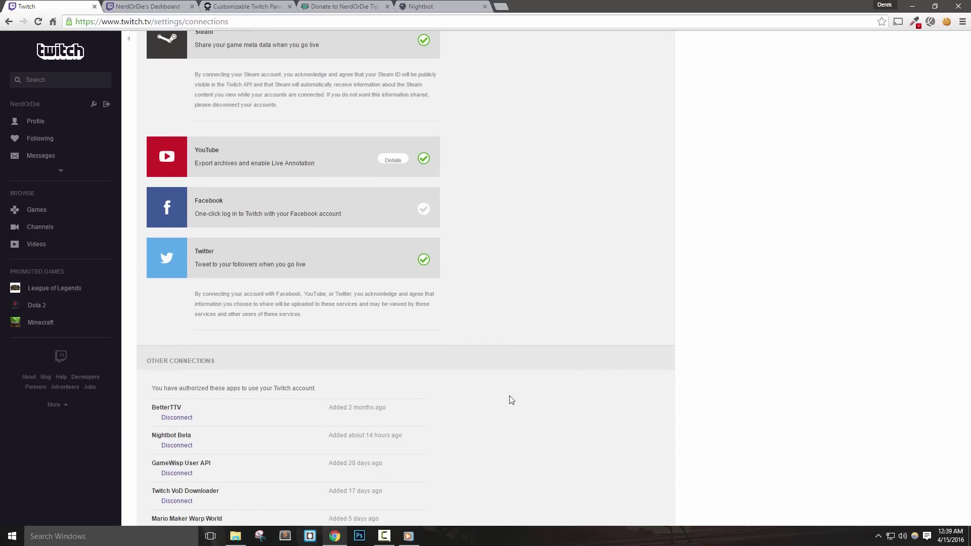
scroll(510, 401, "down", 3)
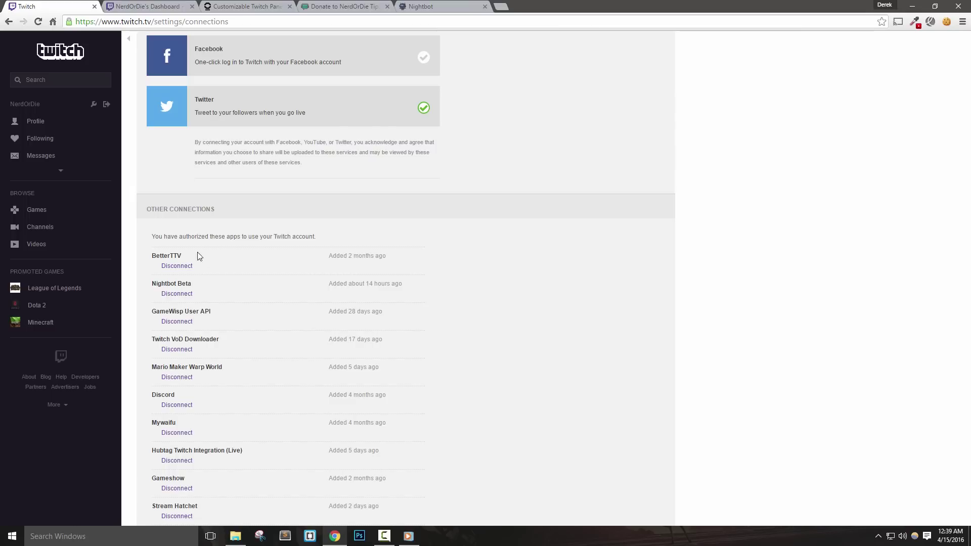
left_click(140, 261)
left_click(146, 332)
left_click(140, 425)
double_click(182, 426)
left_click(145, 431)
scroll(434, 395, "up", 9)
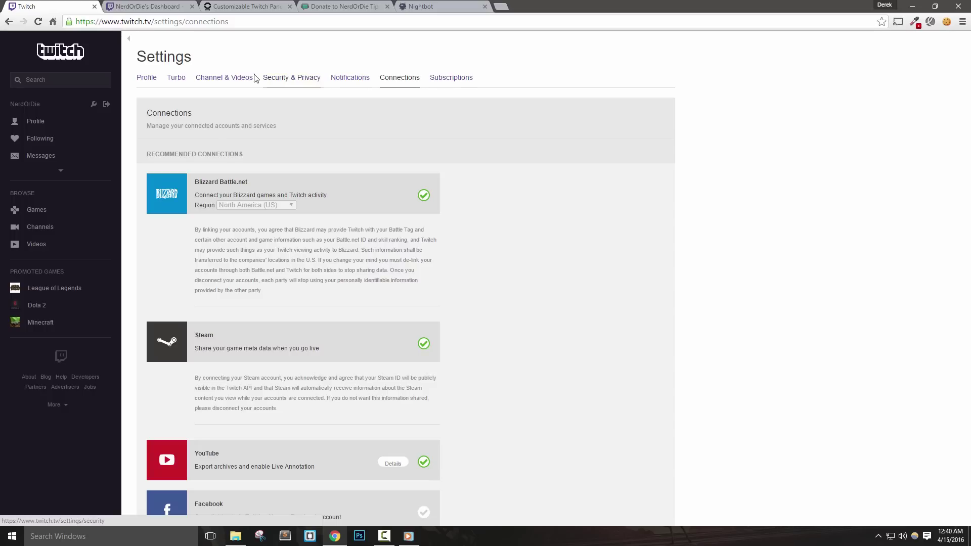
left_click(71, 56)
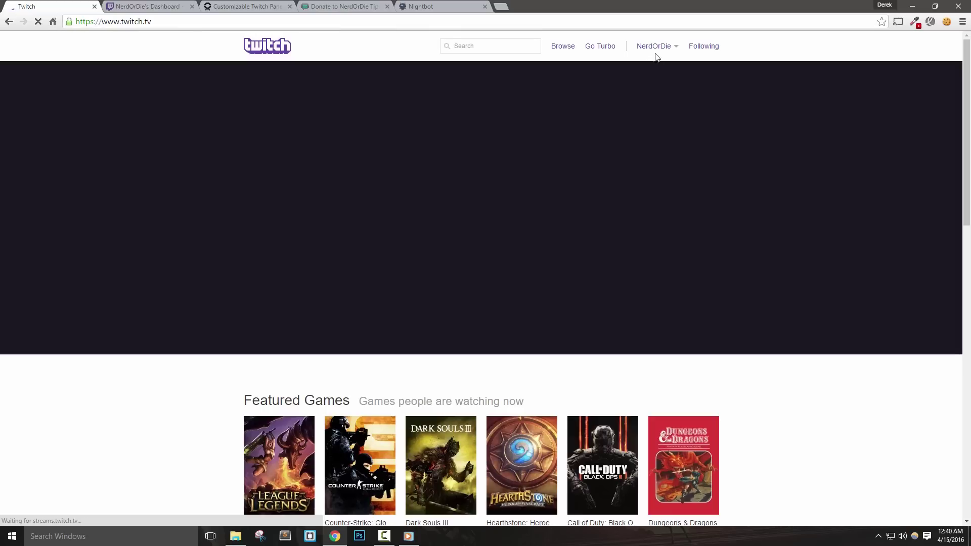
Step: On the dashboard, set the title 'Overwatch Beta Weekend!' and game Overwatch, update, then open Profile
left_click(656, 46)
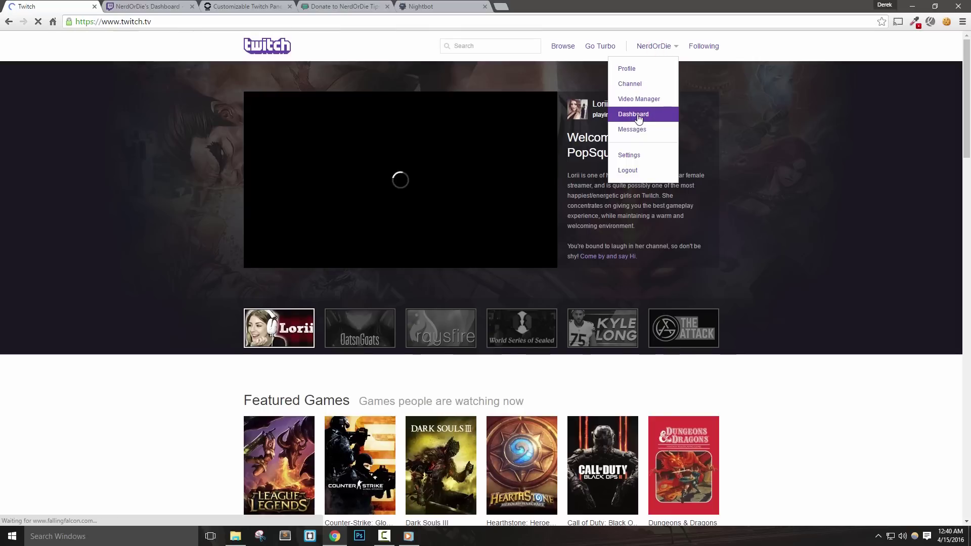
left_click(637, 115)
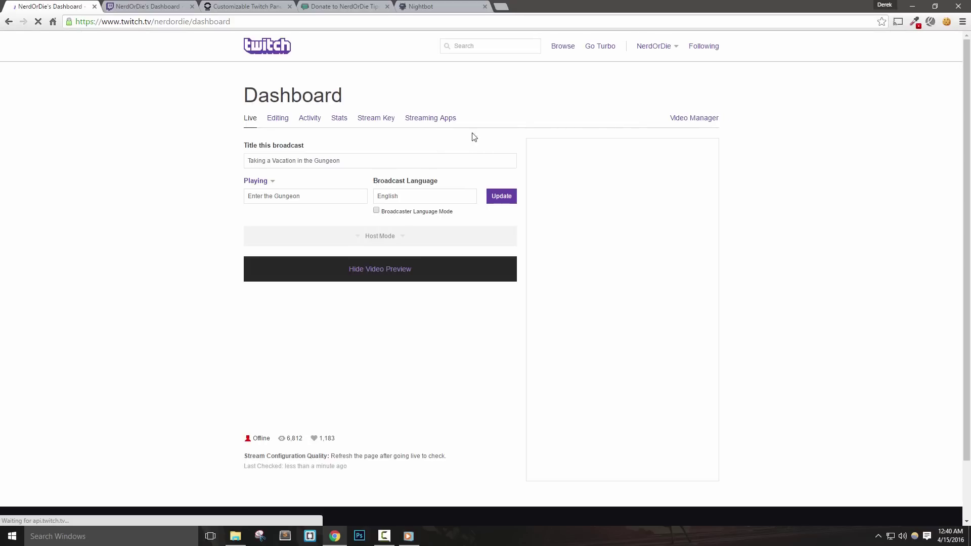
left_click_drag(364, 160, 226, 167)
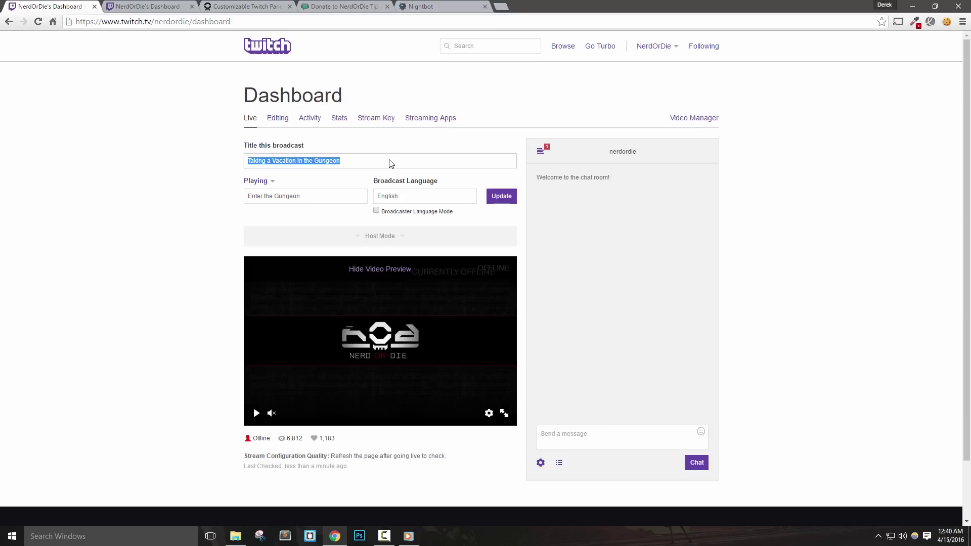
type("Overw")
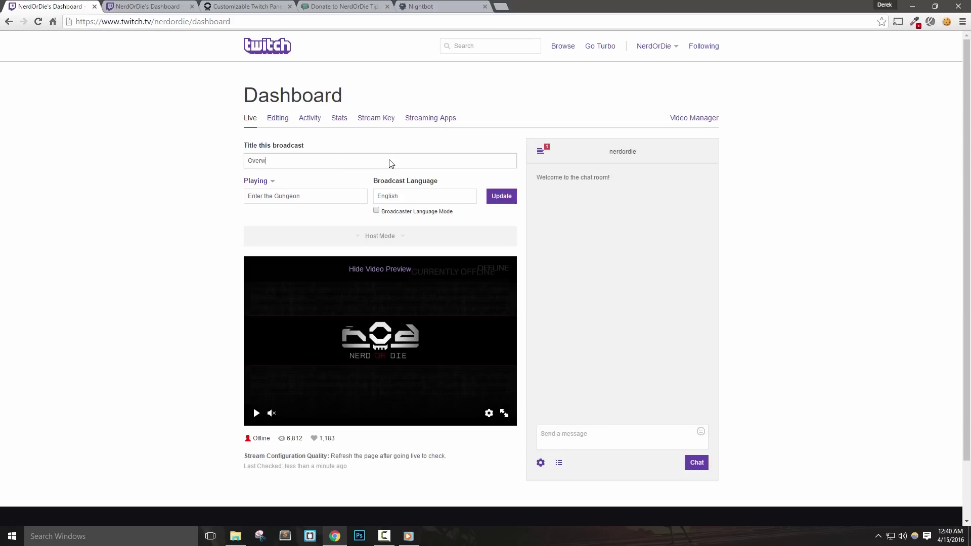
type("atch Beta Weekend!")
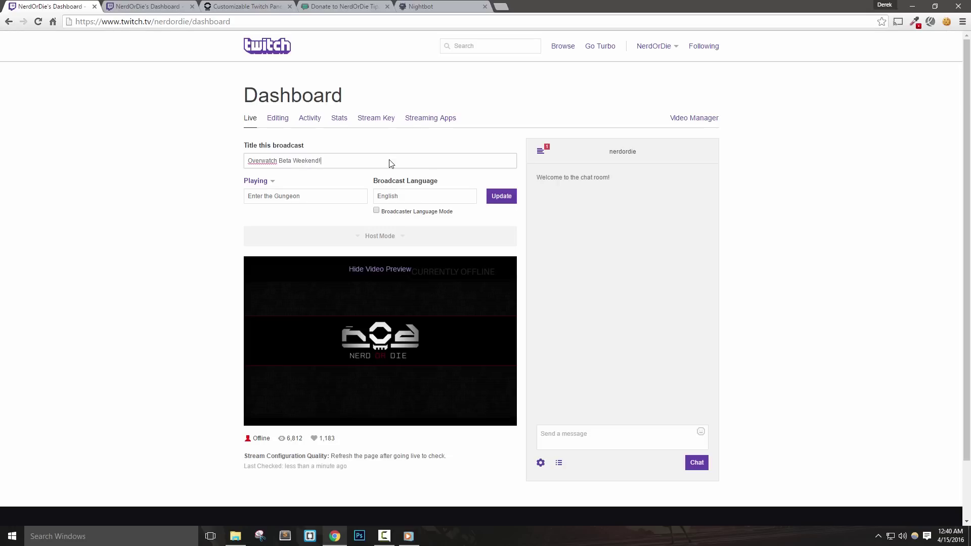
key("Tab")
type("Over")
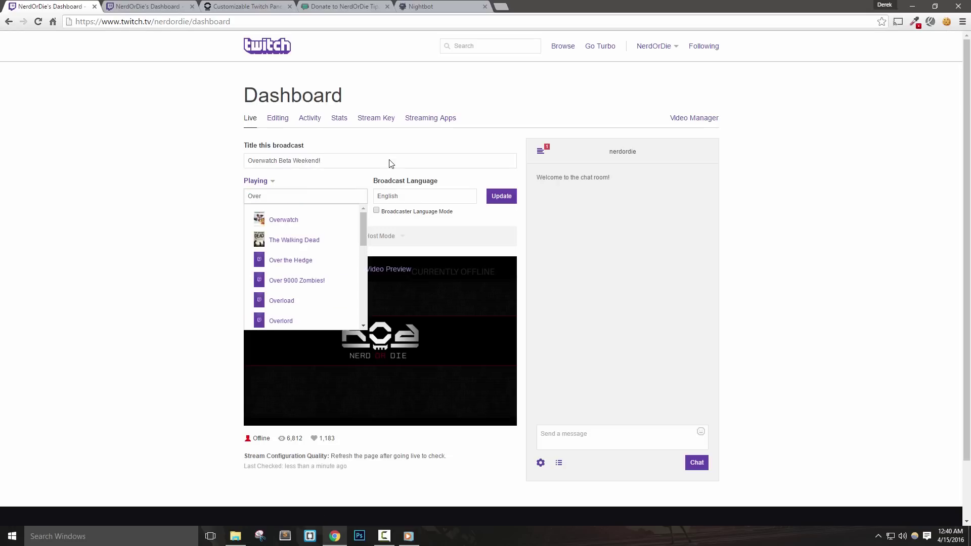
left_click(303, 220)
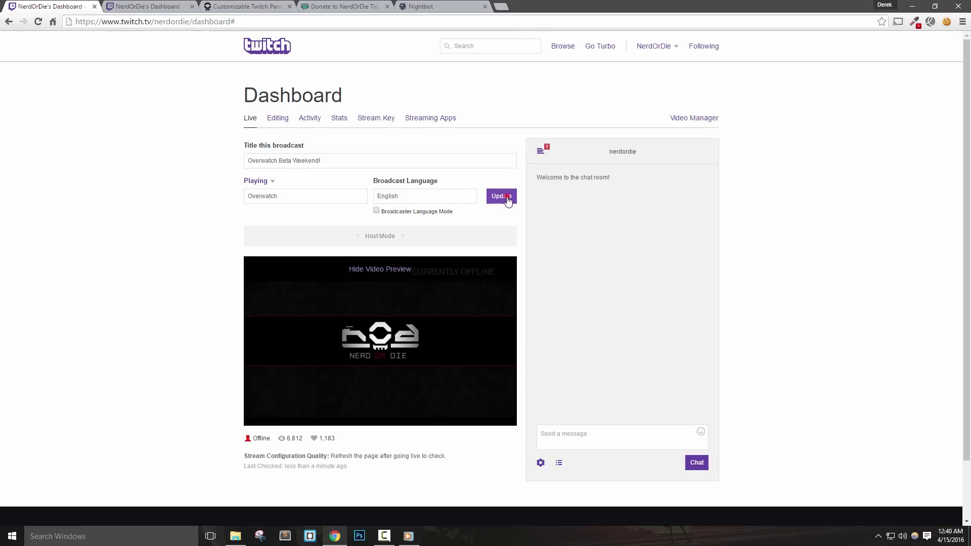
left_click(505, 199)
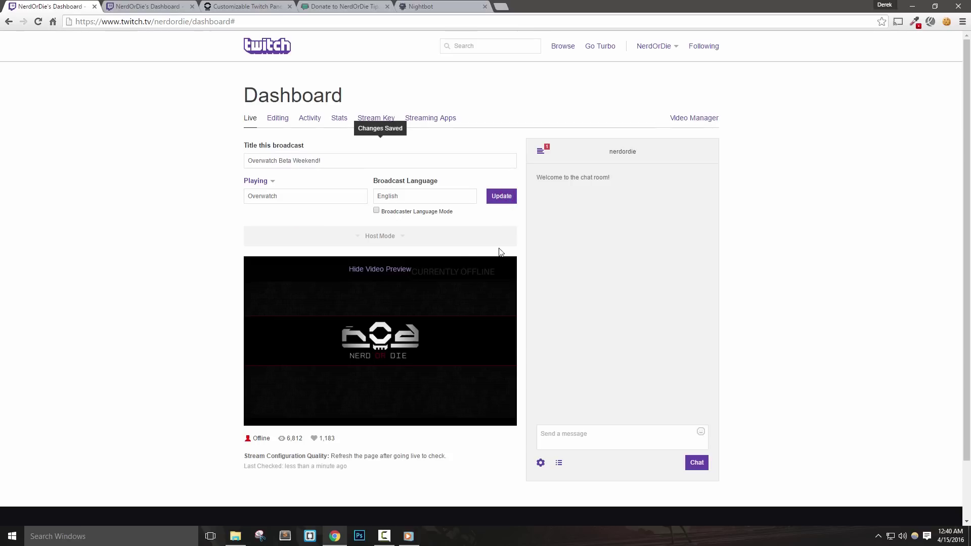
left_click(658, 46)
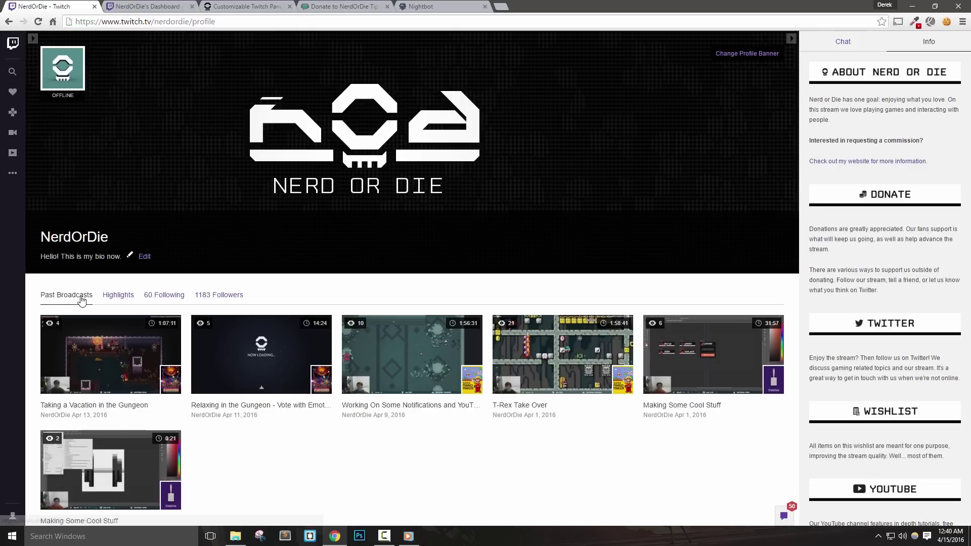
left_click(114, 296)
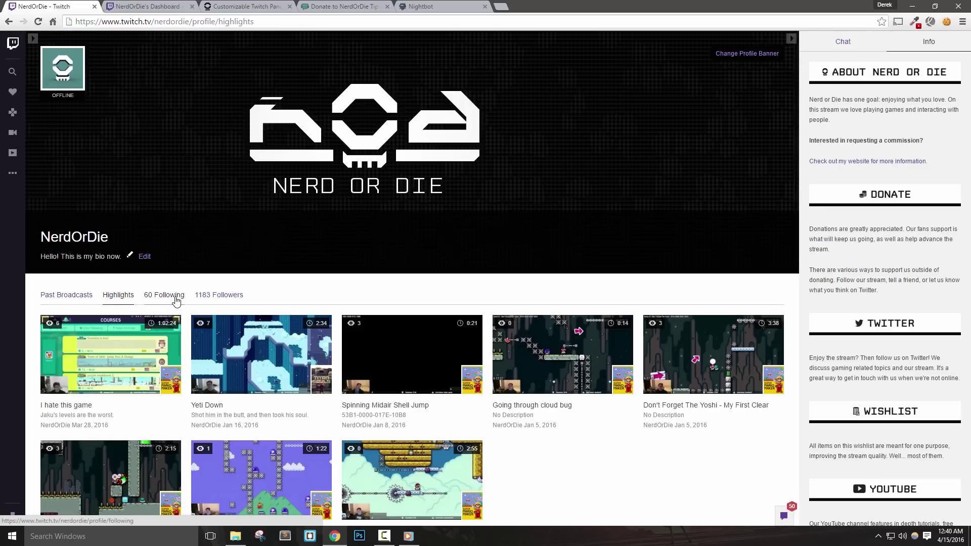
left_click(160, 298)
left_click(220, 298)
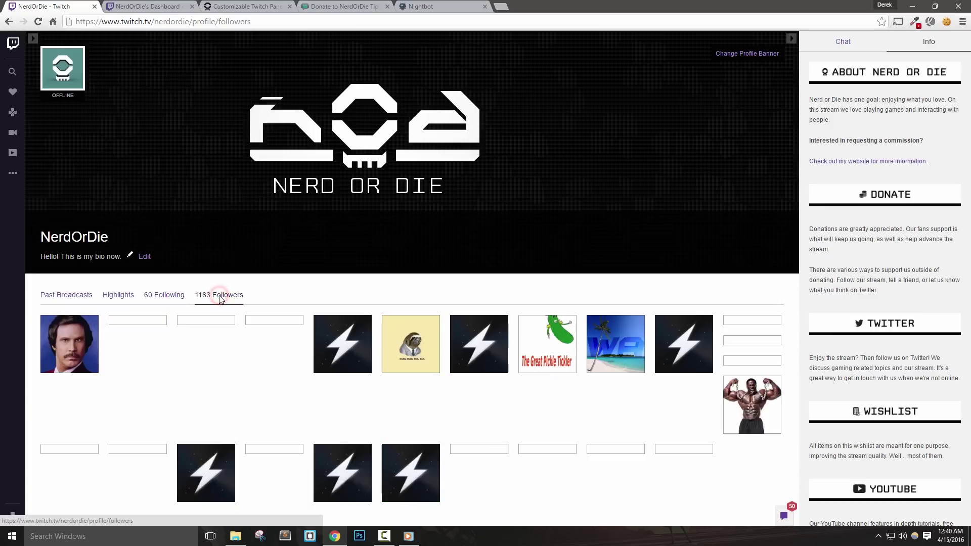
left_click(84, 297)
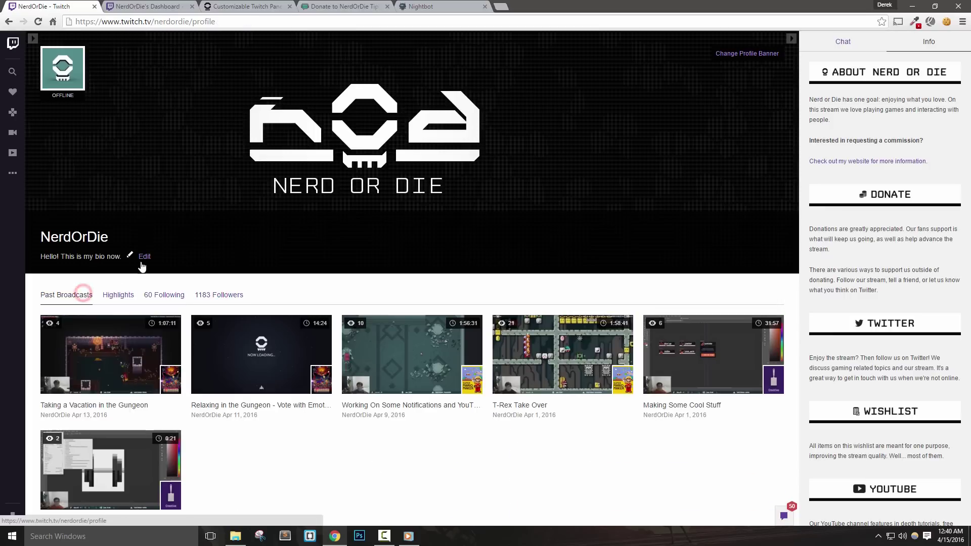
left_click(146, 256)
triple_click(501, 109)
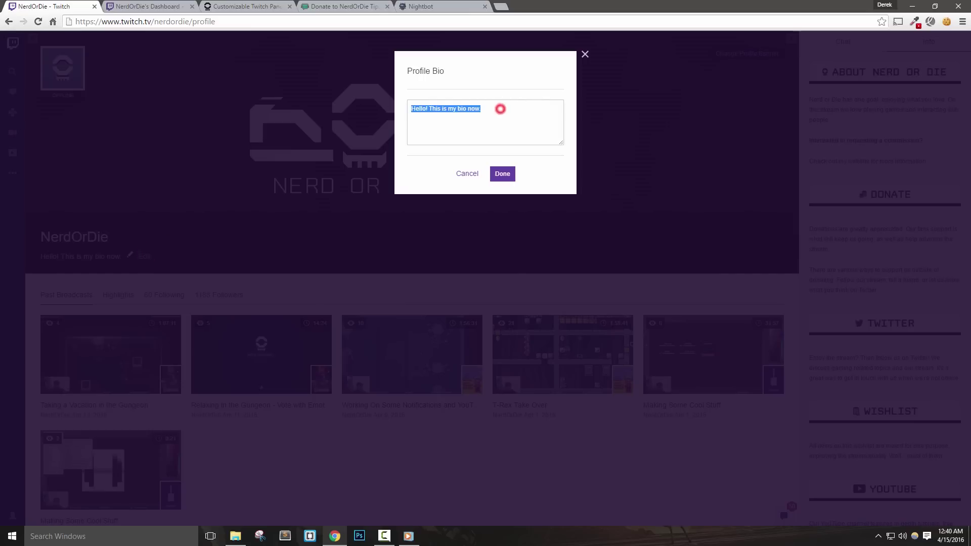
left_click(502, 173)
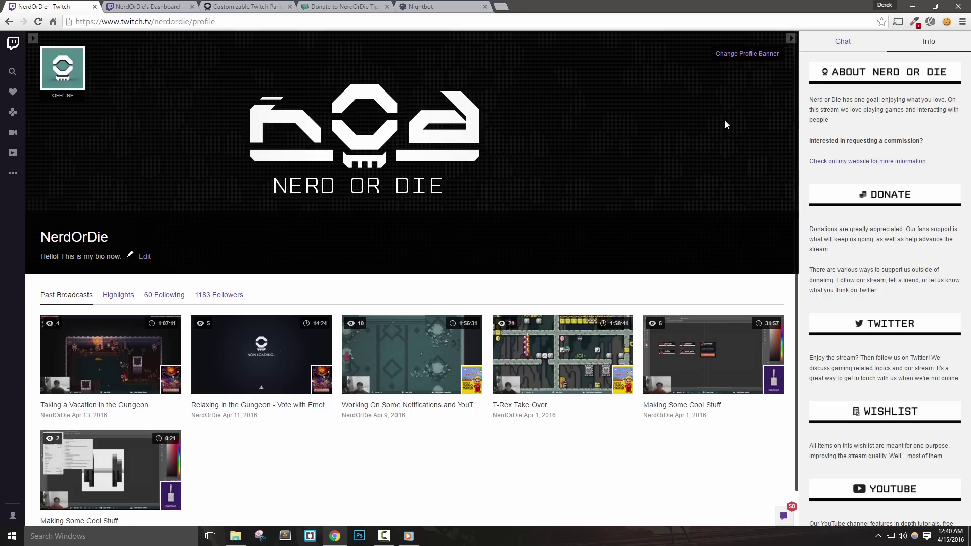
left_click(752, 55)
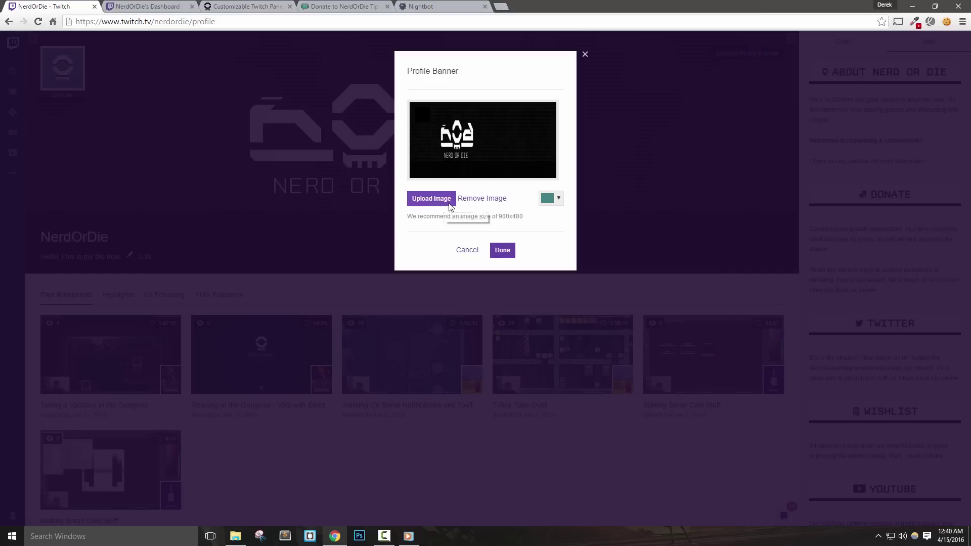
left_click_drag(531, 216, 418, 217)
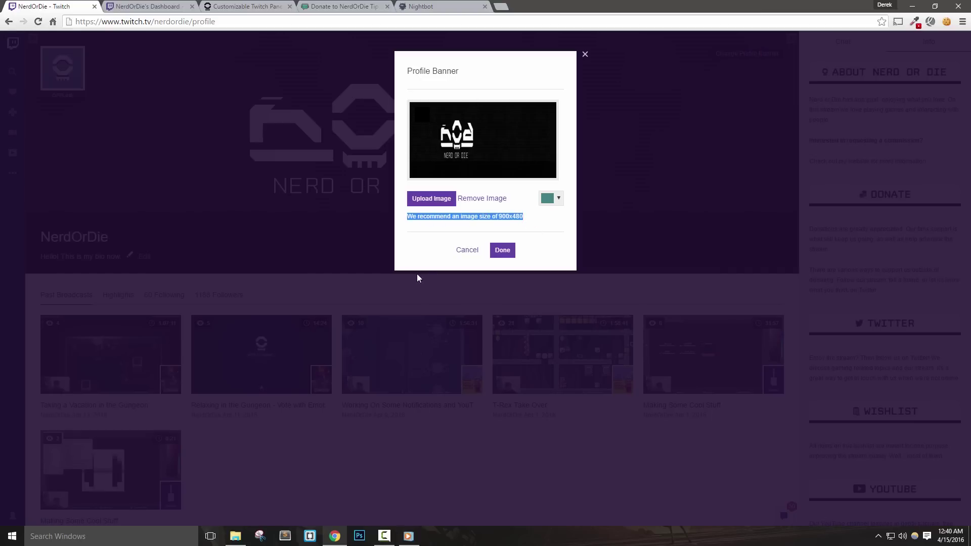
left_click(500, 217)
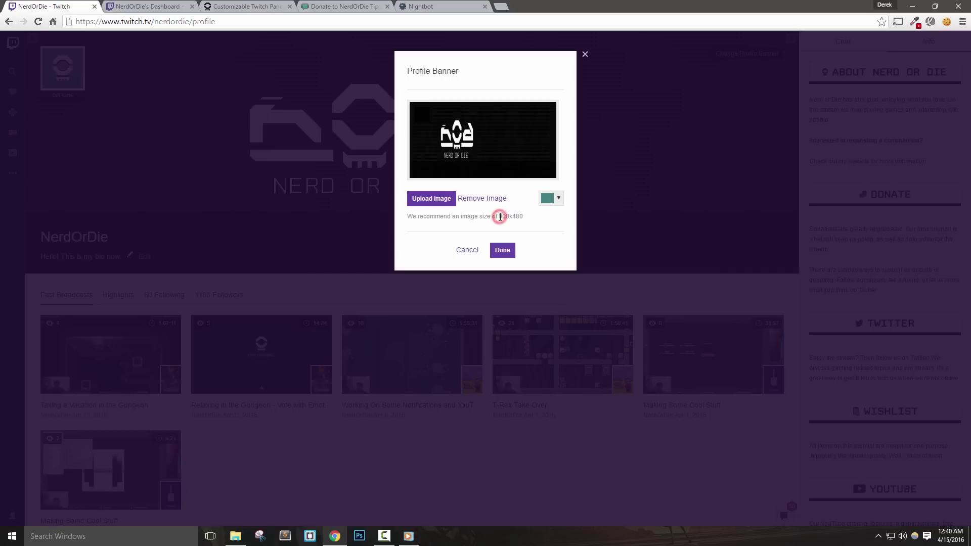
left_click(502, 252)
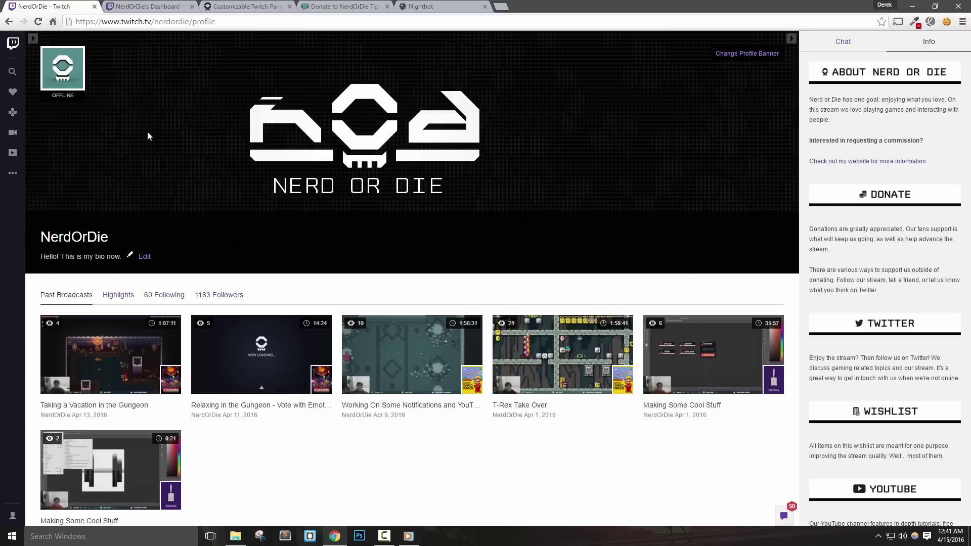
left_click(14, 45)
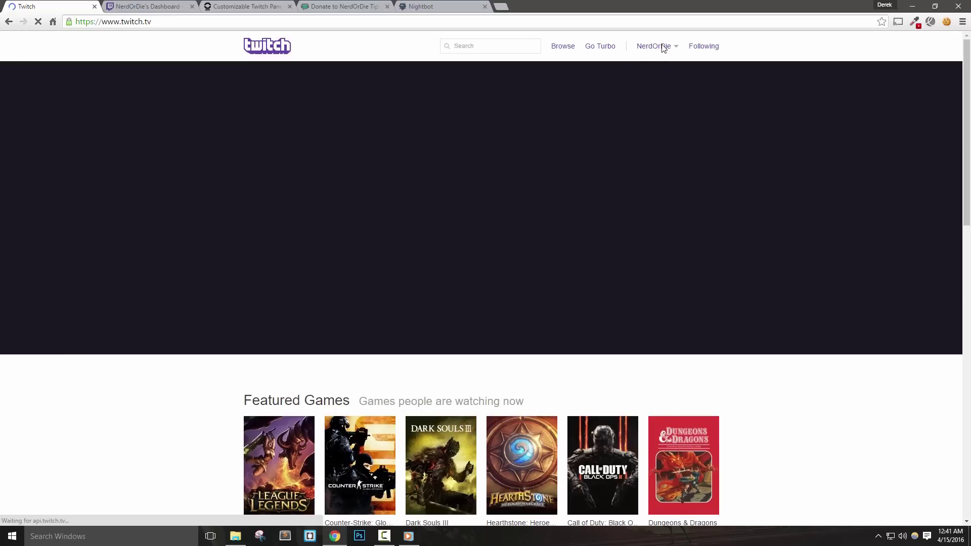
Step: Go to the NerdOrDie channel page from the account menu
left_click(664, 46)
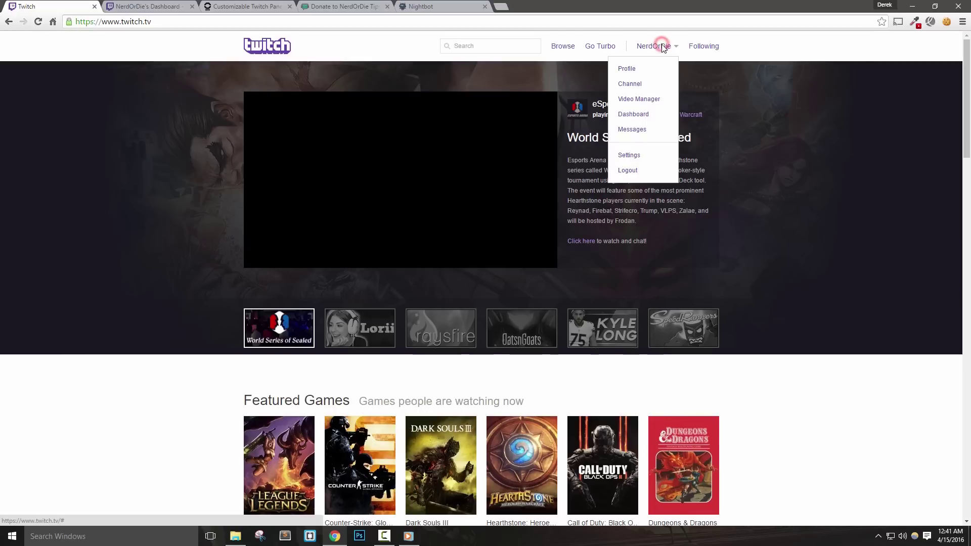
left_click(633, 84)
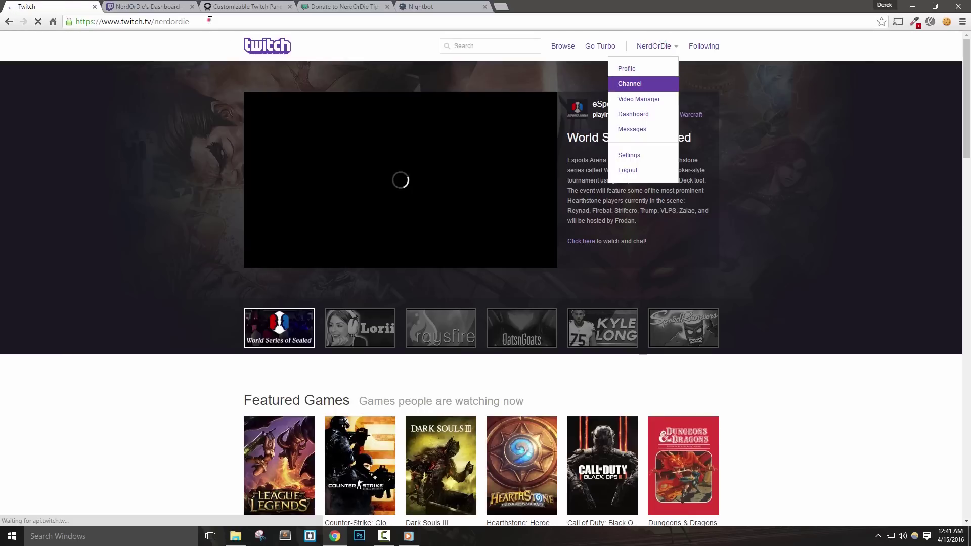
left_click_drag(209, 20, 75, 21)
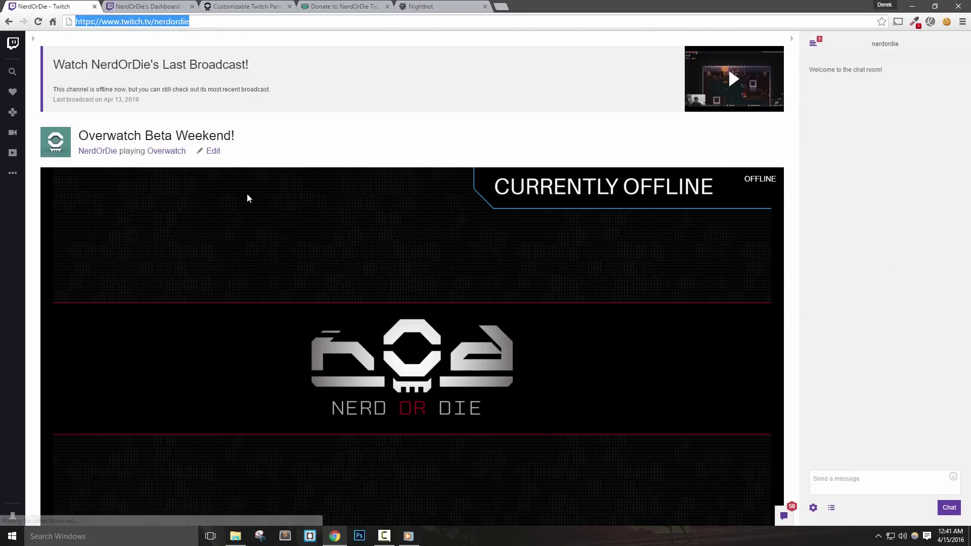
left_click(310, 58)
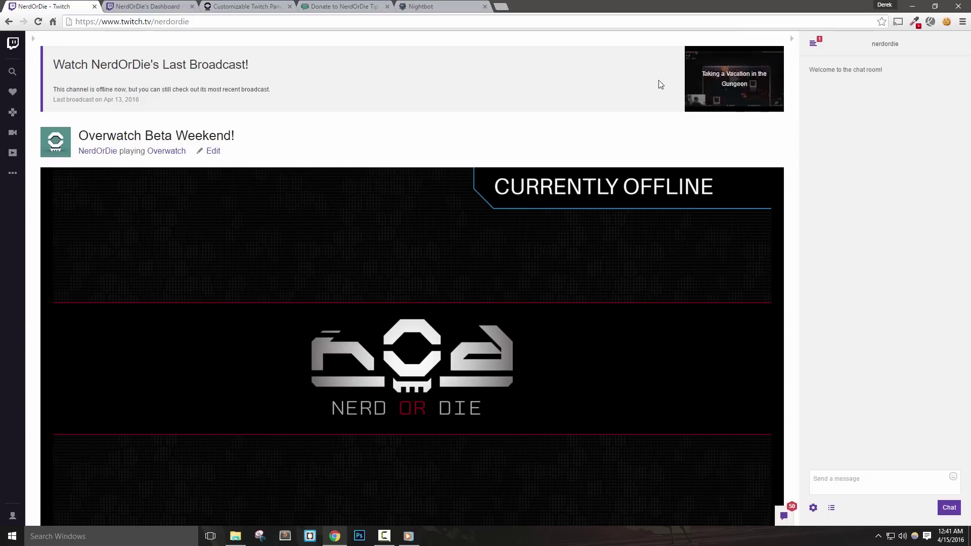
Step: Review the broadcast title 'Overwatch Beta Weekend!' and game, then close without changes
left_click(373, 135)
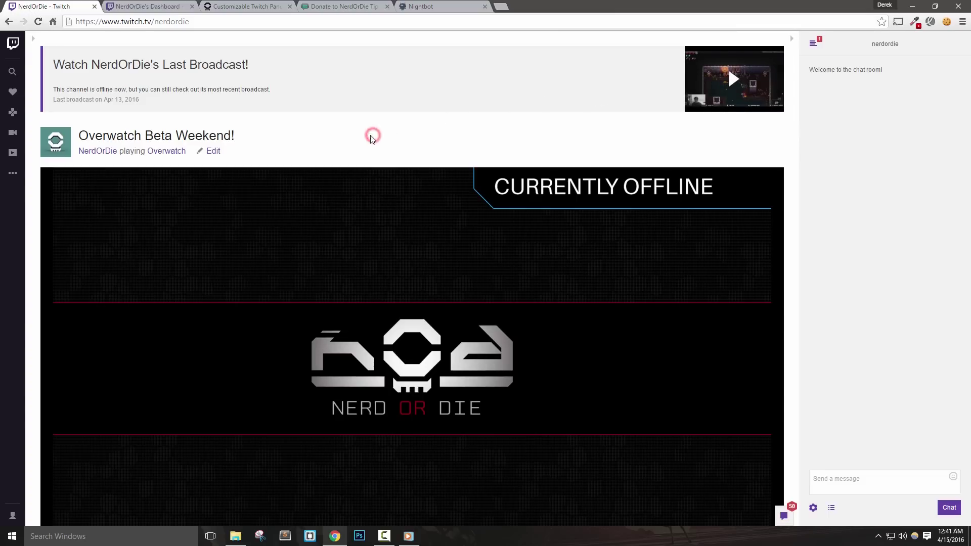
left_click(214, 151)
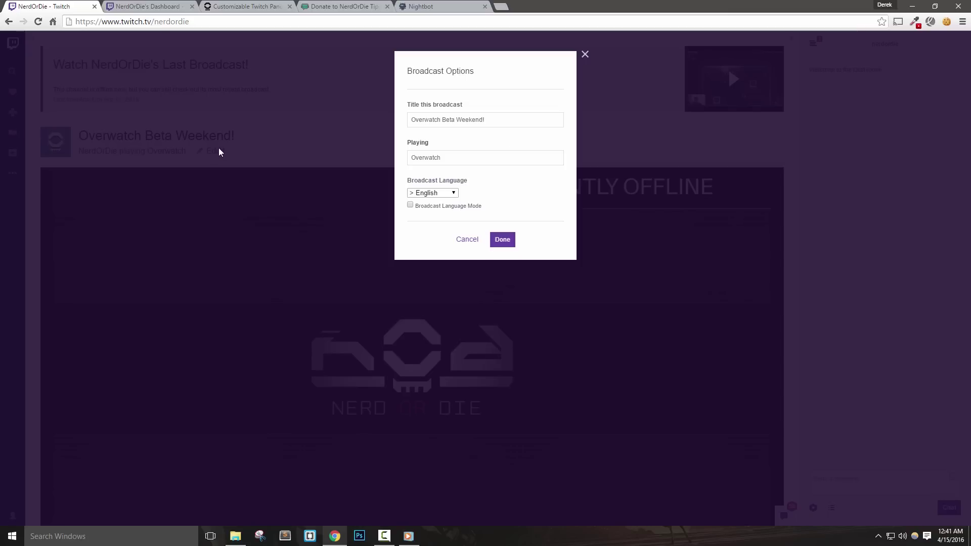
triple_click(496, 119)
triple_click(462, 156)
left_click(585, 53)
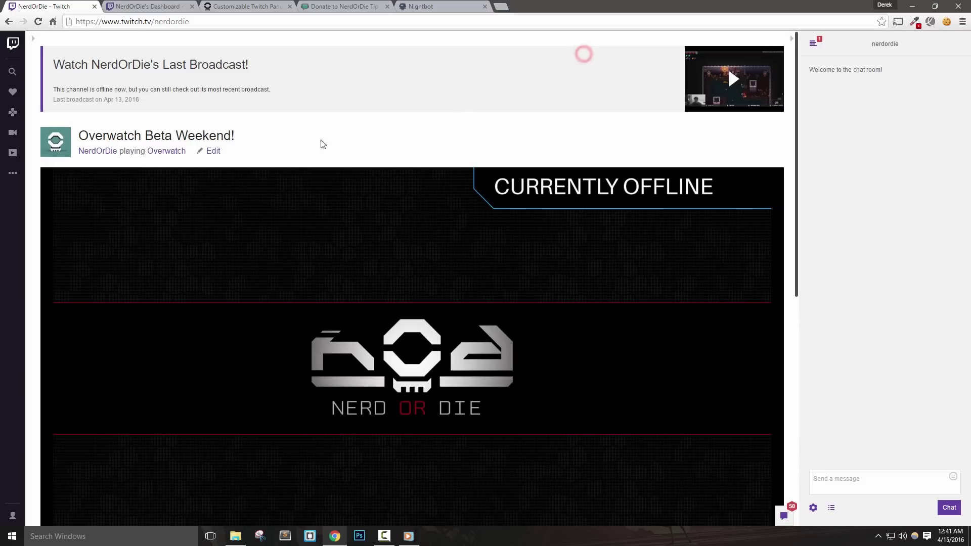
scroll(293, 197, "down", 3)
scroll(292, 196, "up", 1)
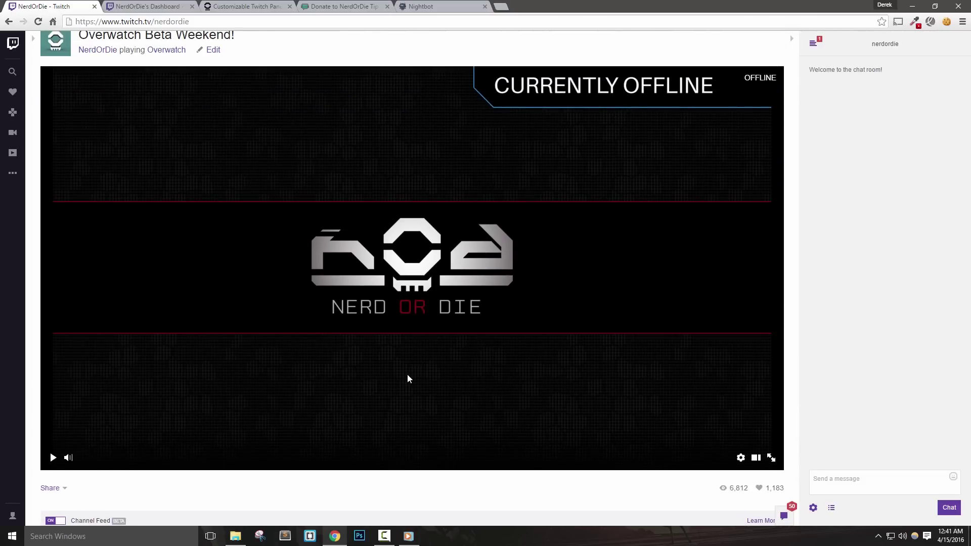
Step: Switch off the channel feed below the player
scroll(409, 379, "down", 6)
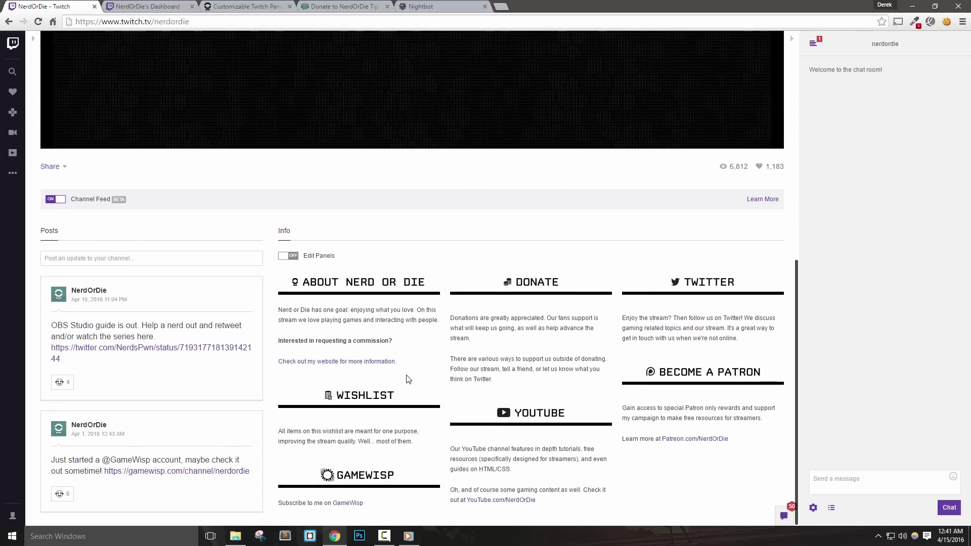
scroll(409, 379, "down", 1)
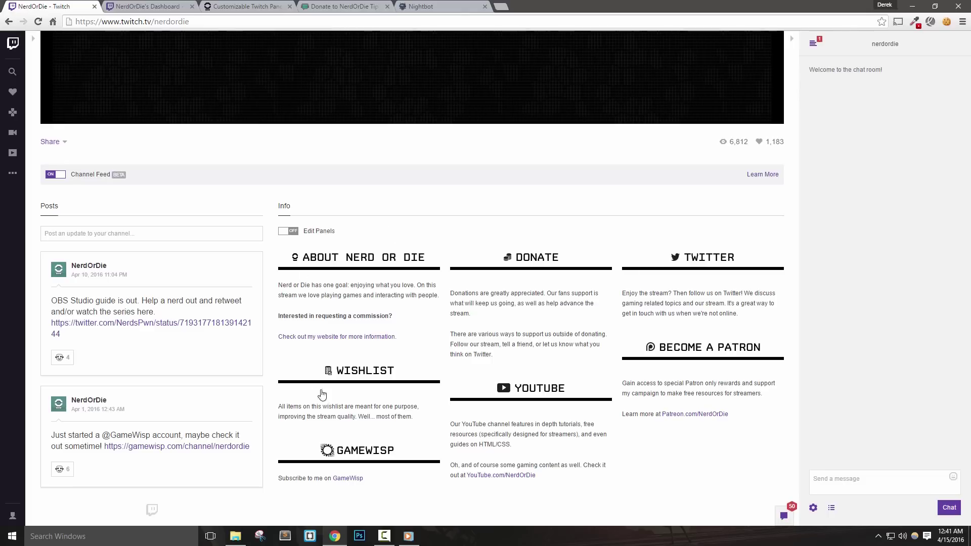
left_click(52, 176)
Step: Click through the info panels to reach the nerdordie.com Customizable Twitch Panels tool
scroll(199, 366, "down", 5)
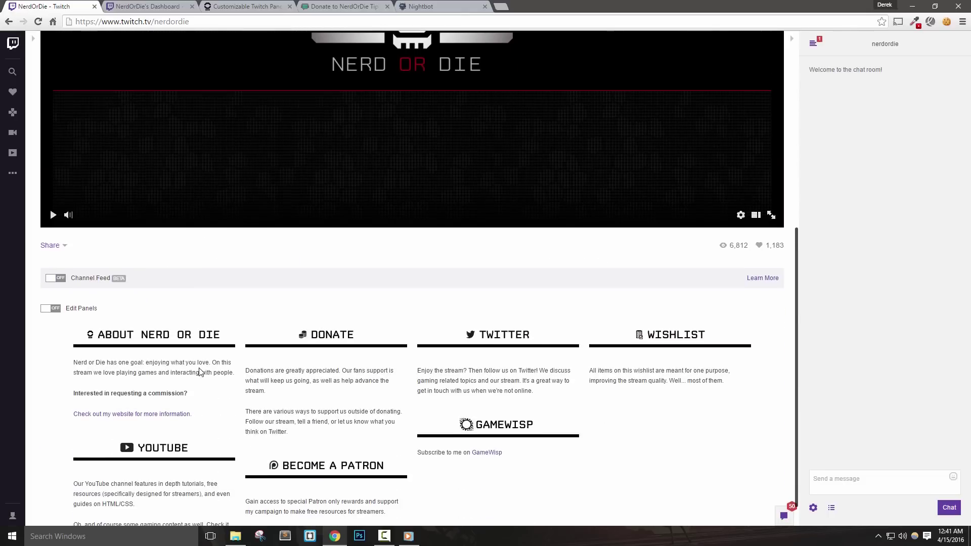
left_click(104, 335)
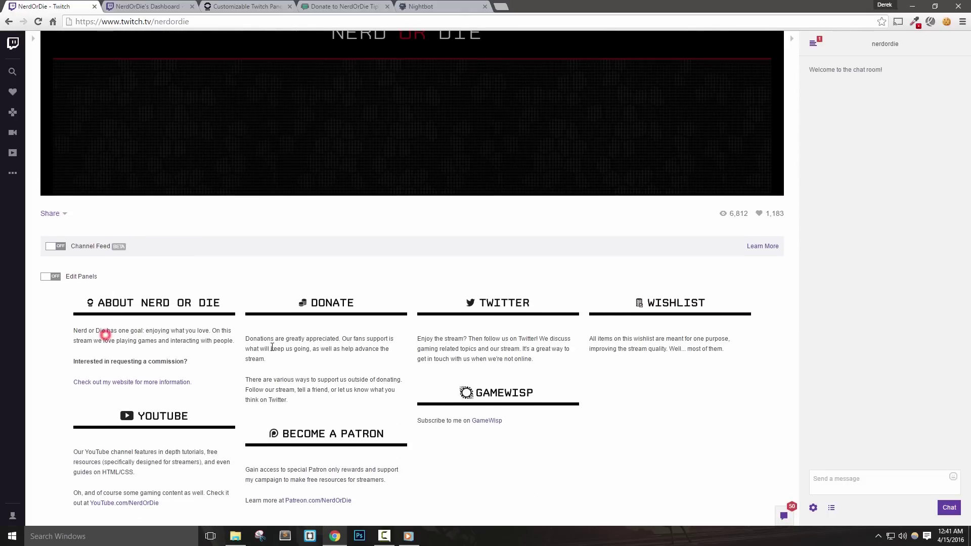
left_click(326, 347)
left_click(511, 346)
left_click(126, 452)
left_click(299, 466)
Step: Build a panel with the text 'Donate' and the Money icon in the panel generator
left_click(237, 8)
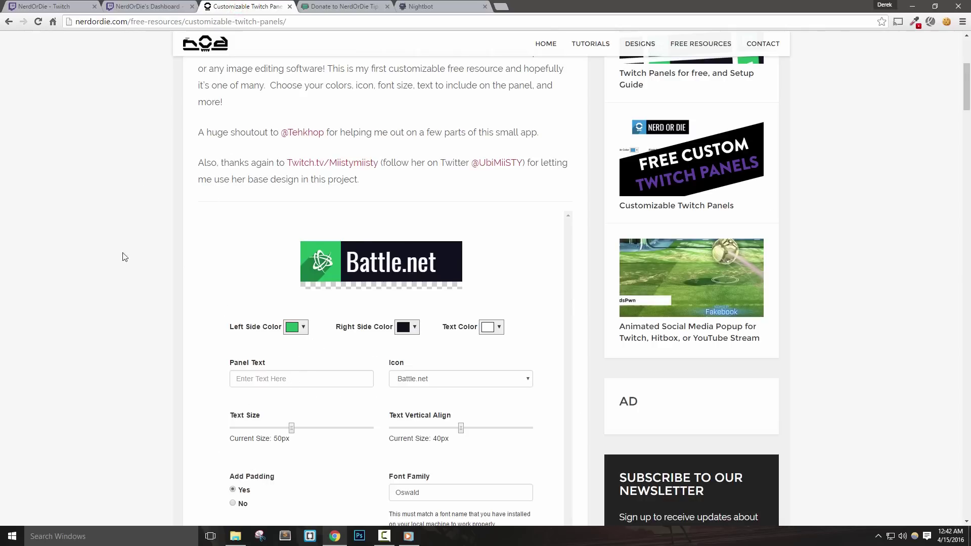
left_click(256, 383)
type("Donate")
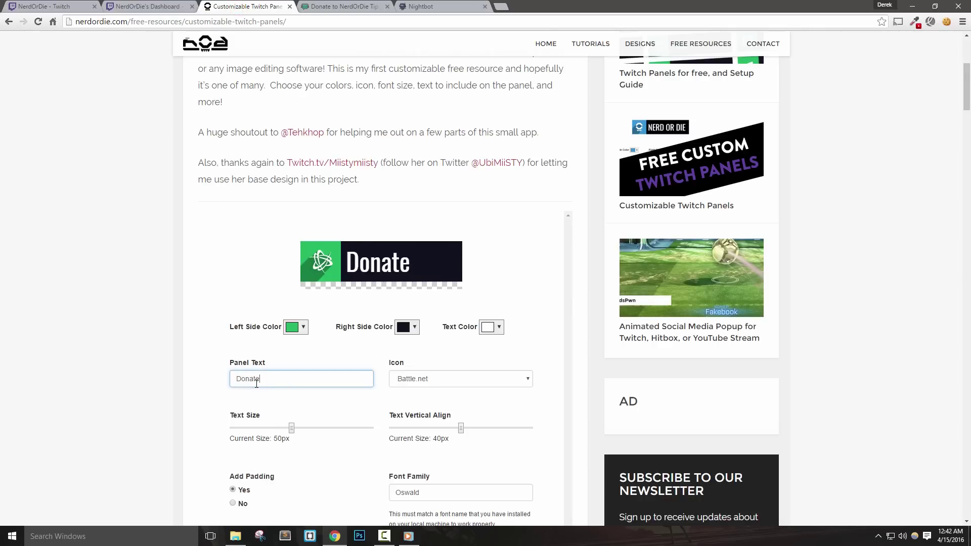
left_click(427, 379)
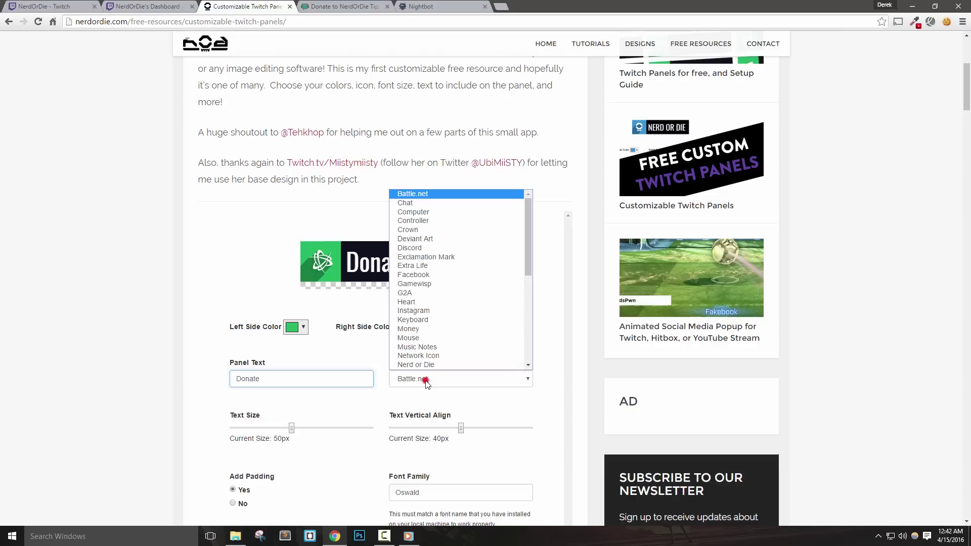
left_click(442, 330)
Step: Save the Donate panel image to disk as download.png
right_click(389, 260)
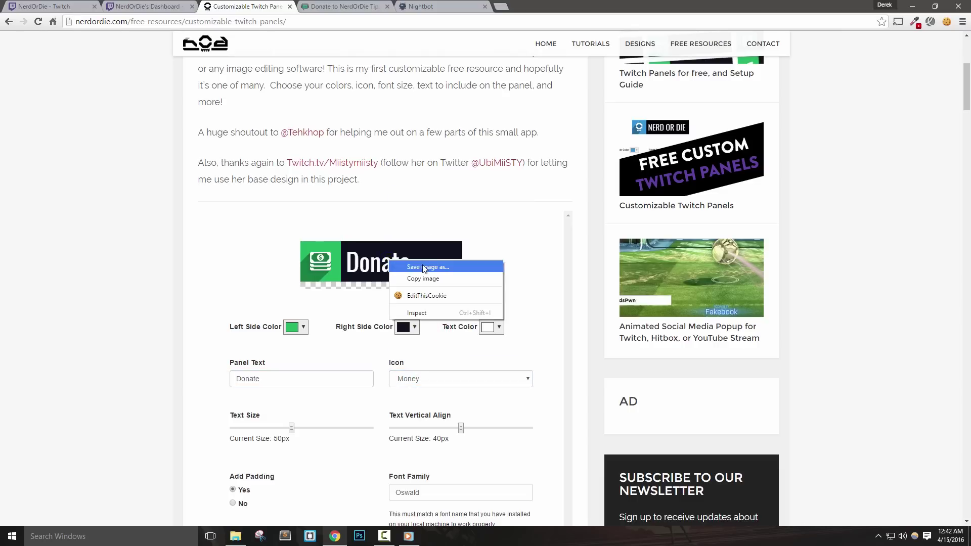
left_click(424, 268)
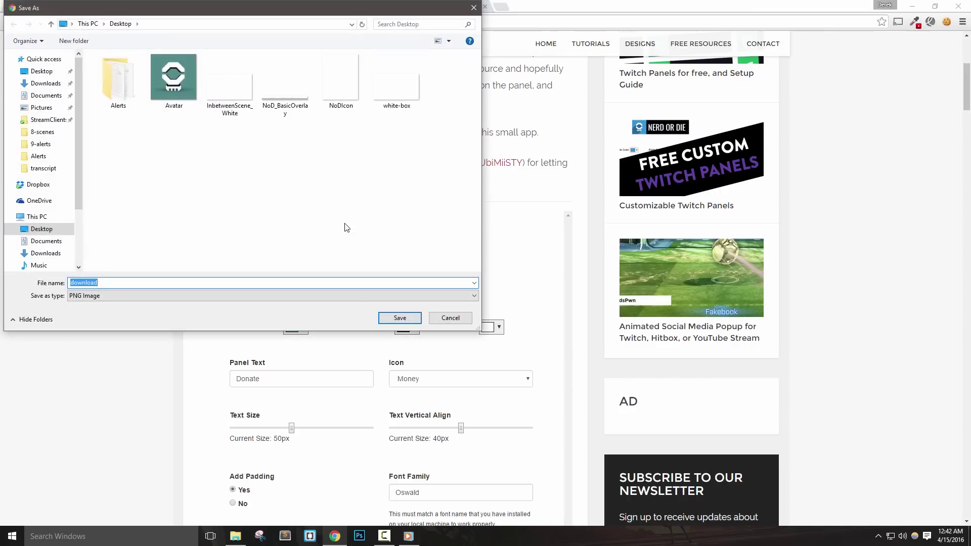
left_click(398, 317)
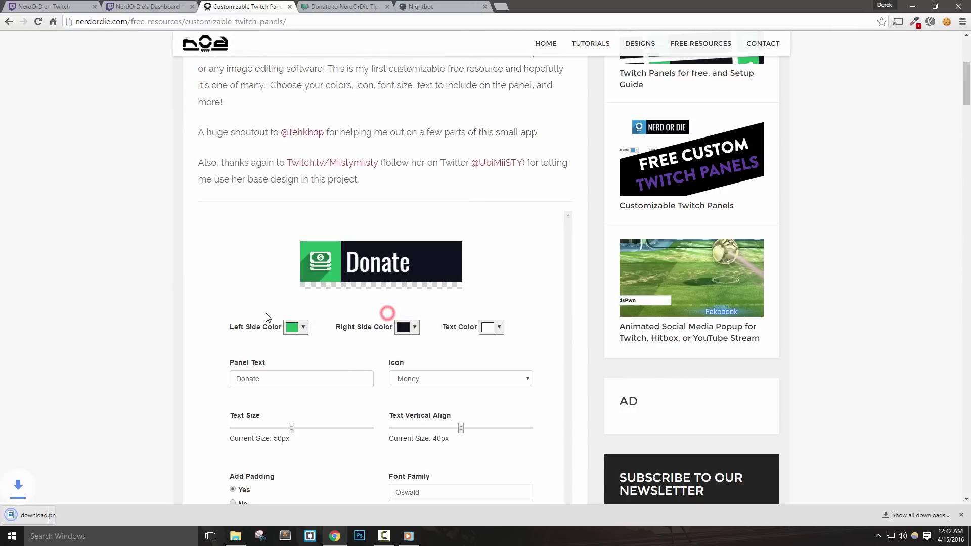
left_click(963, 515)
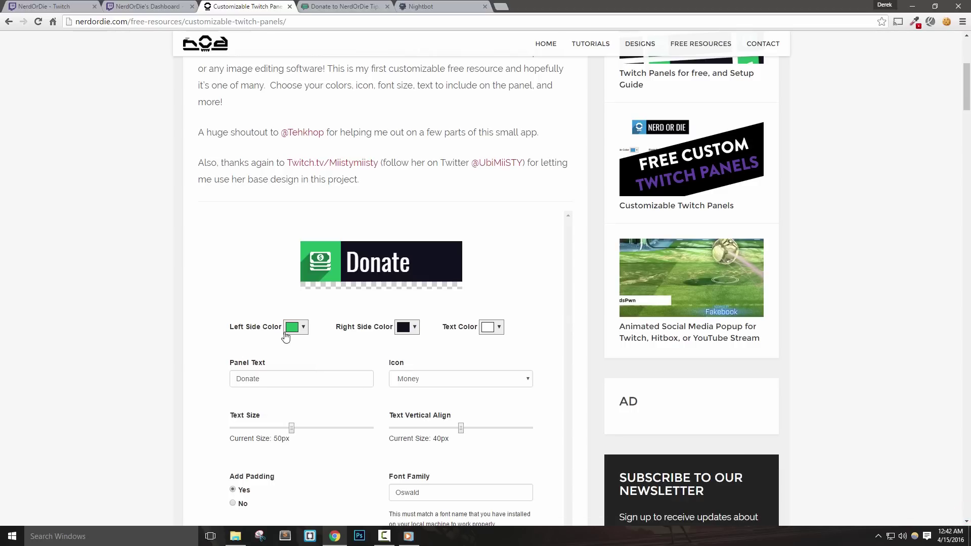
Step: Try the Deviant Art icon, then bring up the TwitchAlerts donation page
left_click(458, 385)
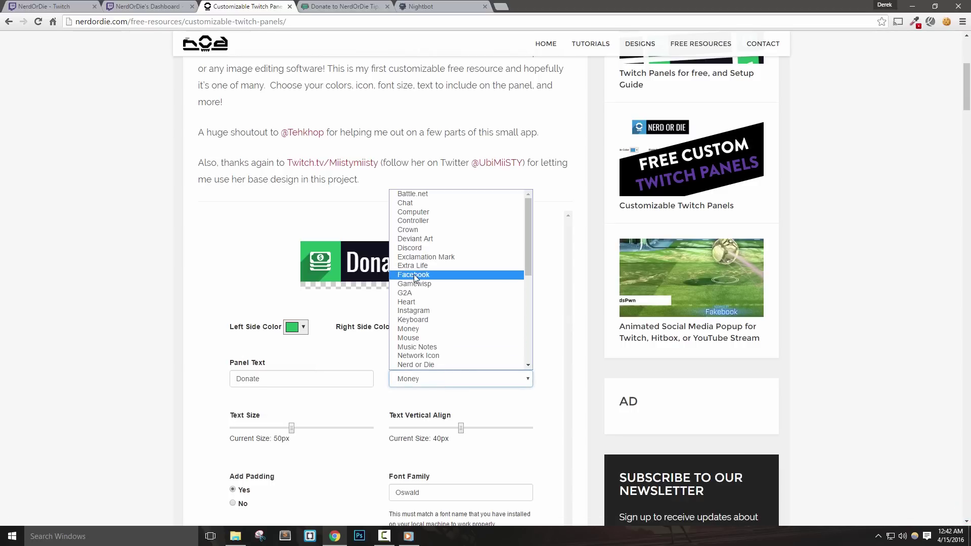
left_click(415, 239)
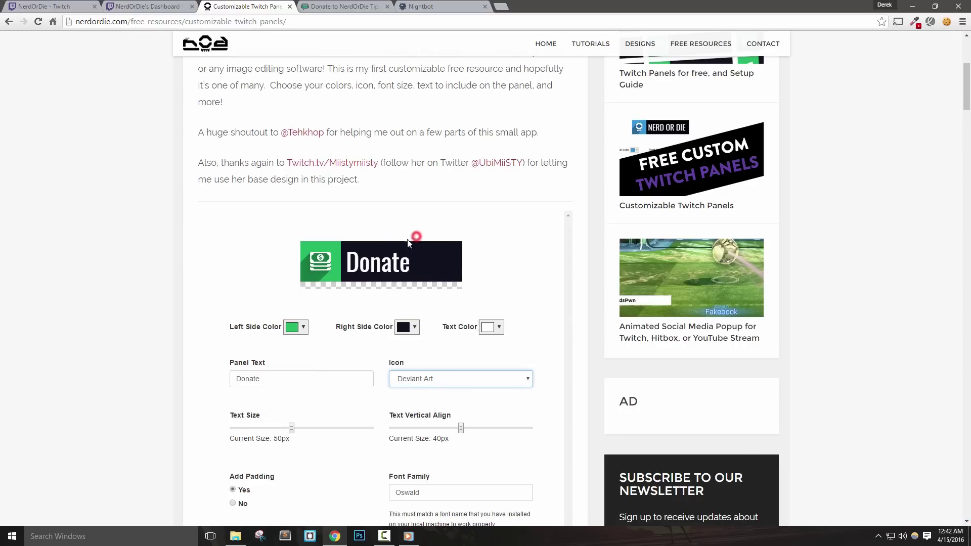
left_click(51, 7)
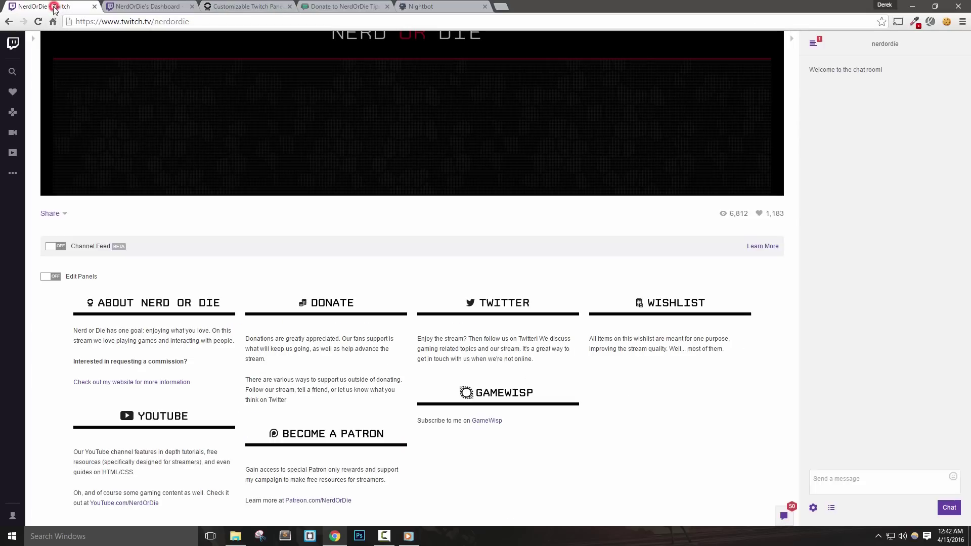
left_click(336, 6)
Step: Copy the TwitchAlerts donation page address
left_click_drag(246, 21, 76, 22)
right_click(115, 24)
left_click(126, 54)
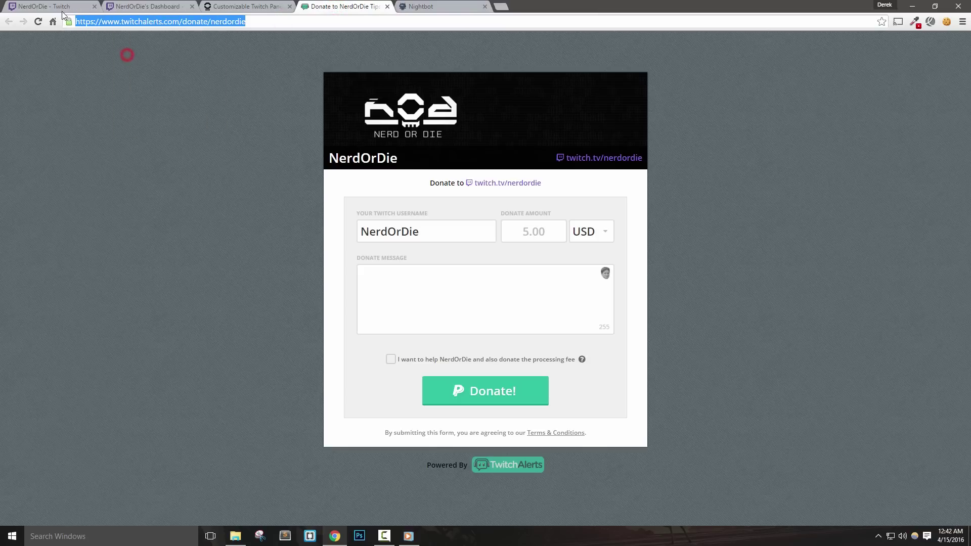
Step: Turn on panel editing on the channel, add a new panel, and clear its title
left_click(59, 8)
left_click(53, 277)
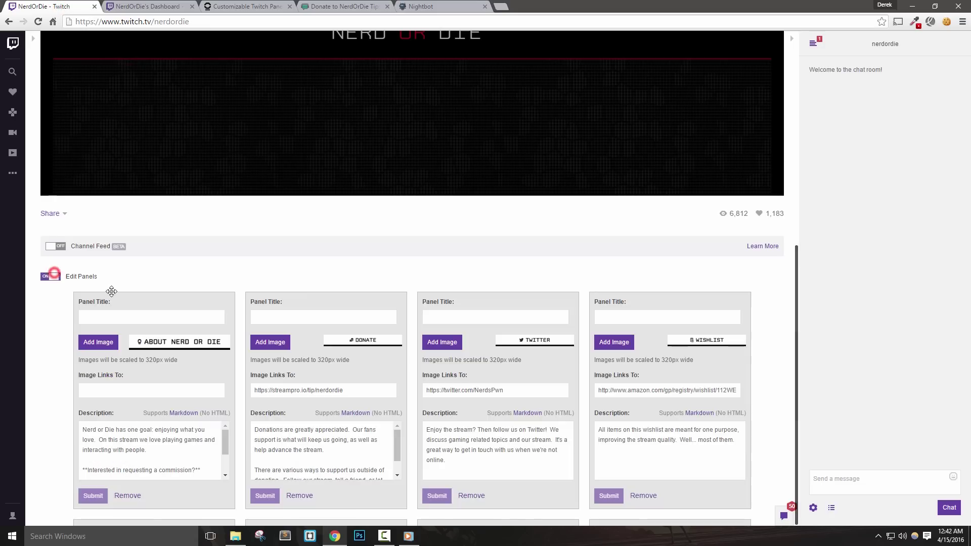
scroll(298, 343, "down", 4)
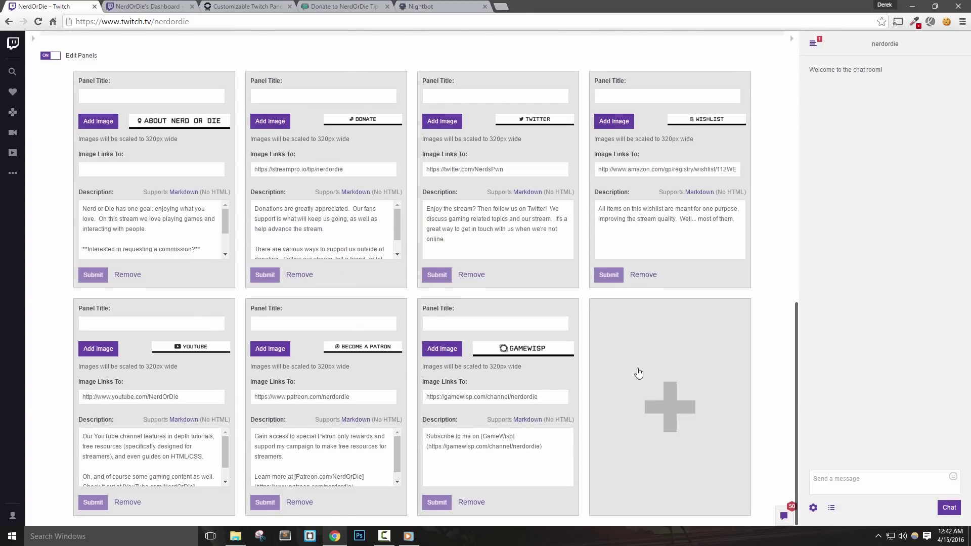
left_click(641, 394)
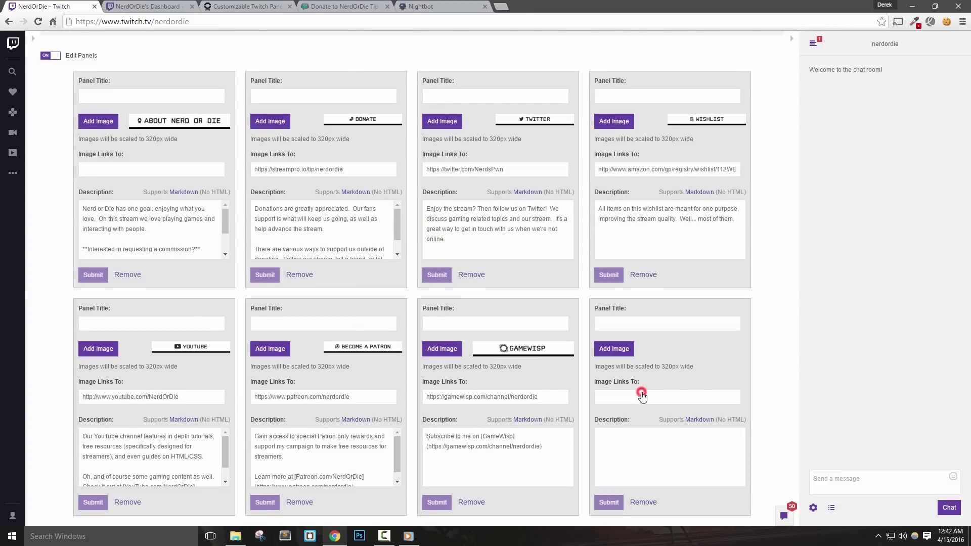
left_click(625, 327)
type("Title Here")
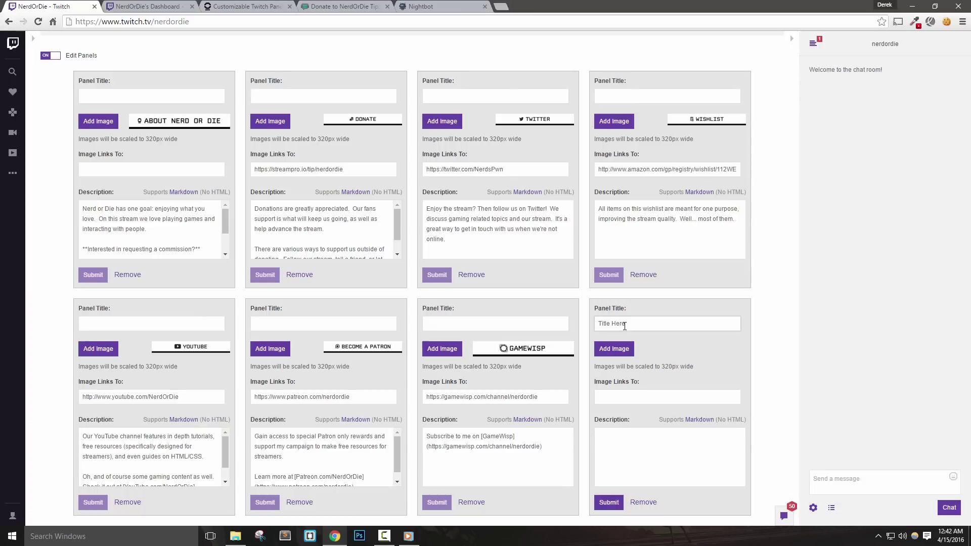
triple_click(629, 328)
key("BackSpace")
Step: Attach the saved download.png Donate image to the new panel and confirm the crop
left_click(615, 348)
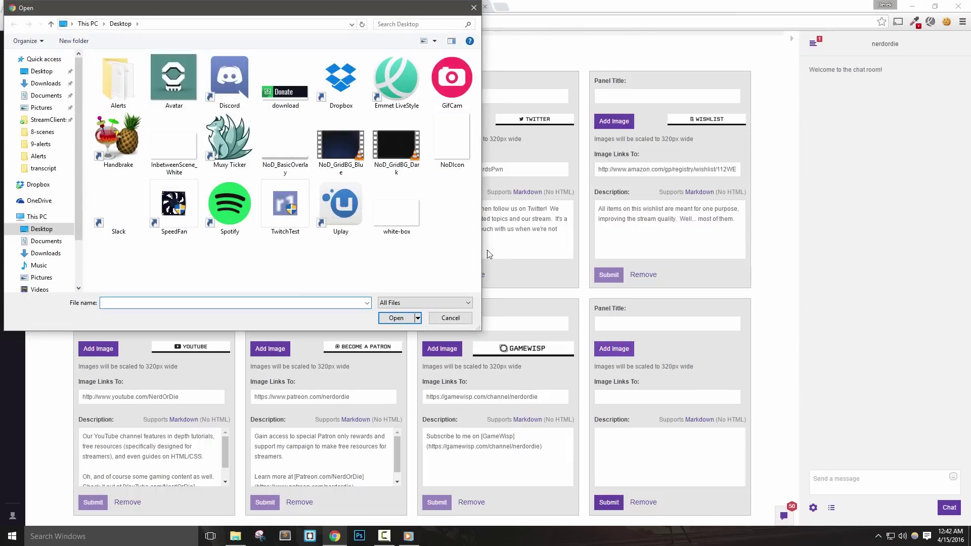
double_click(285, 93)
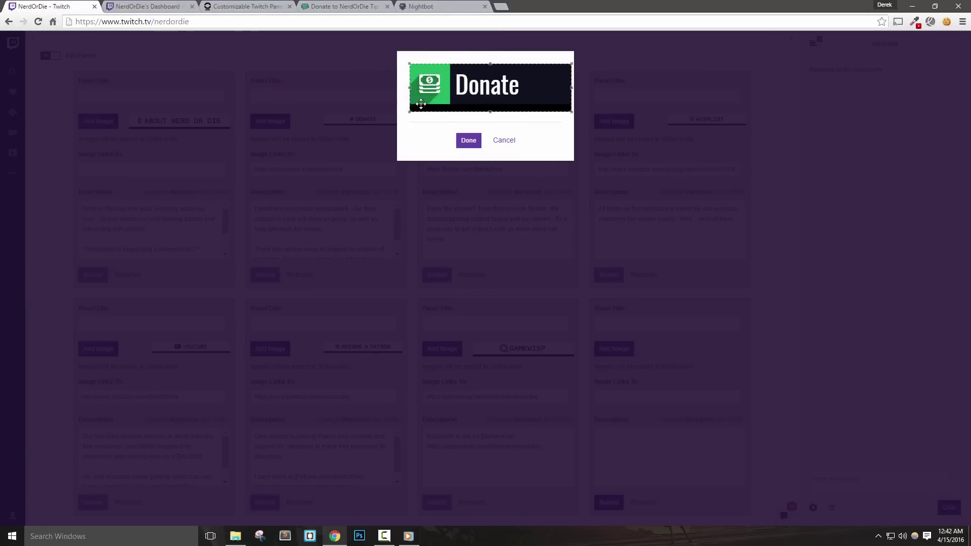
mouse_move(491, 113)
left_mouse_down()
mouse_move(492, 99)
mouse_move(491, 114)
left_mouse_up()
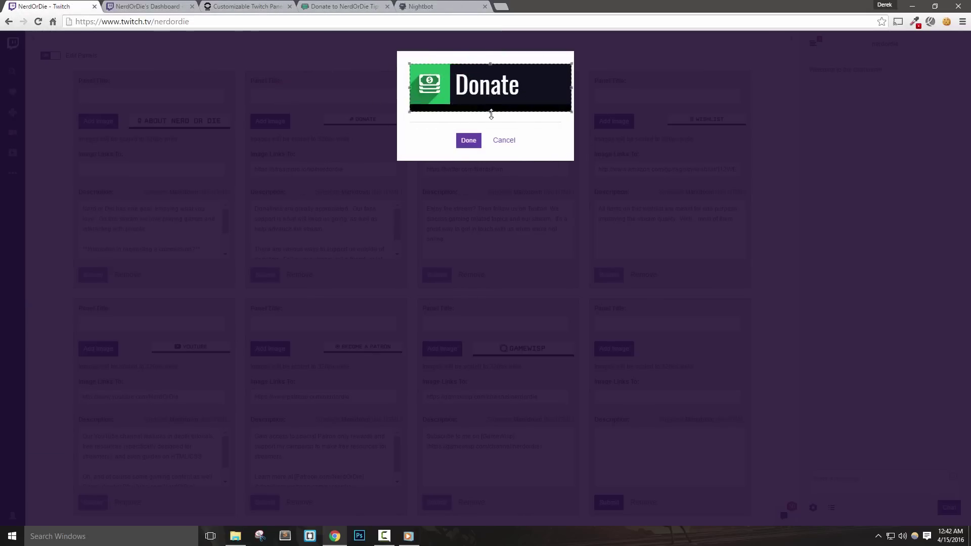
left_click(472, 143)
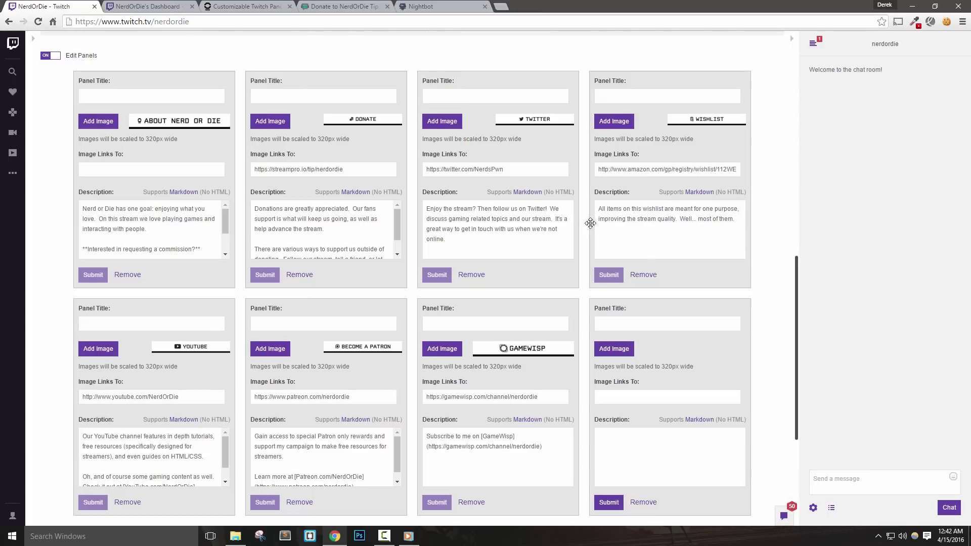
left_click_drag(671, 364, 593, 368)
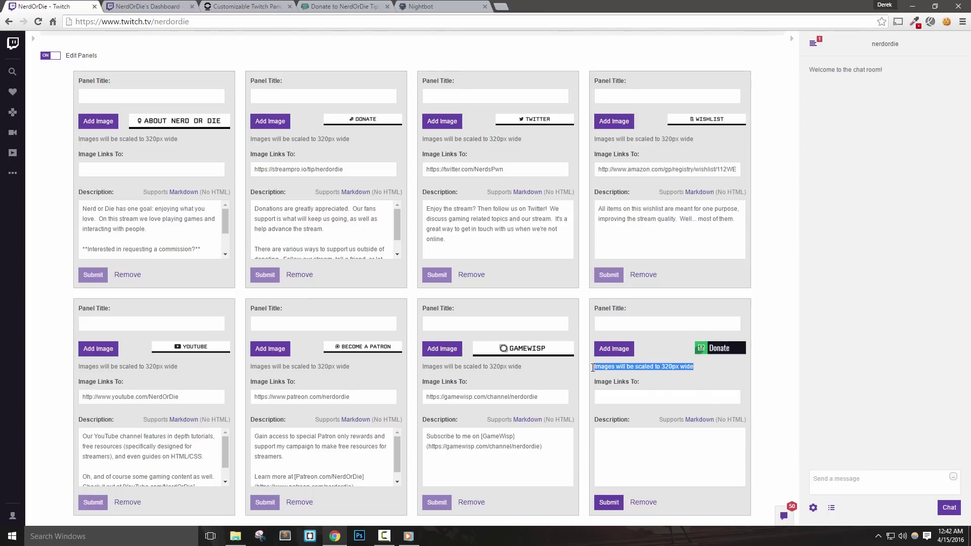
left_click(679, 380)
Step: Paste the donation address as the panel's image link and write a thank-you description
scroll(681, 324, "down", 2)
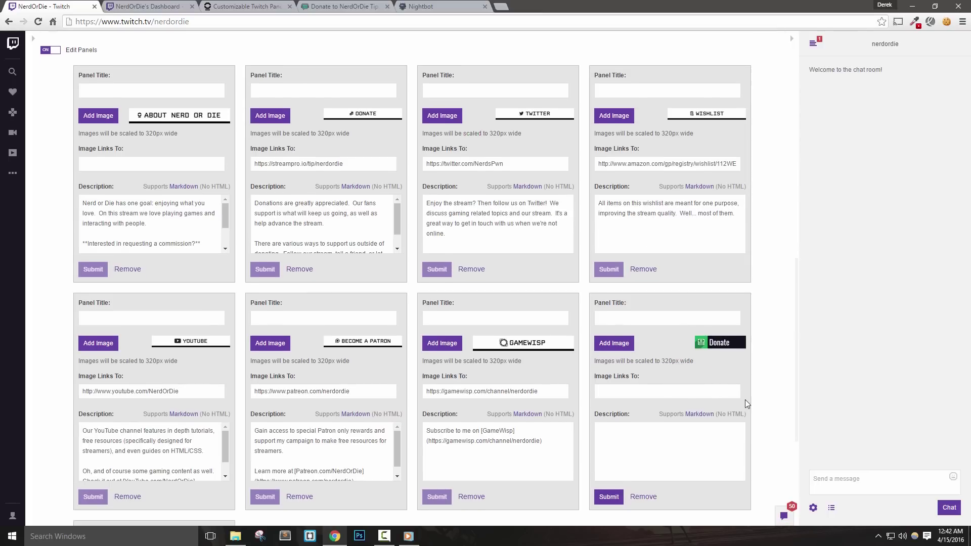
right_click(651, 295)
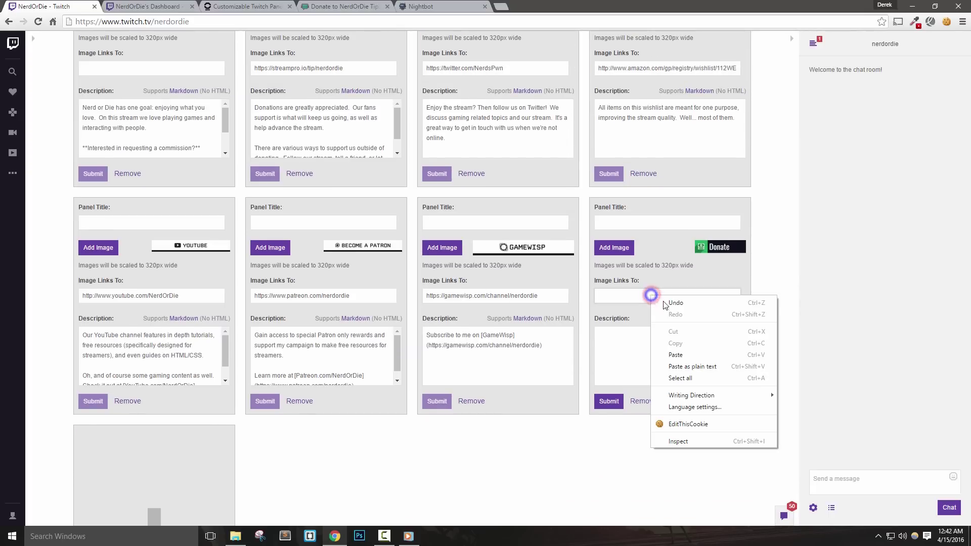
left_click(681, 357)
left_click_drag(728, 297, 595, 300)
left_click(627, 344)
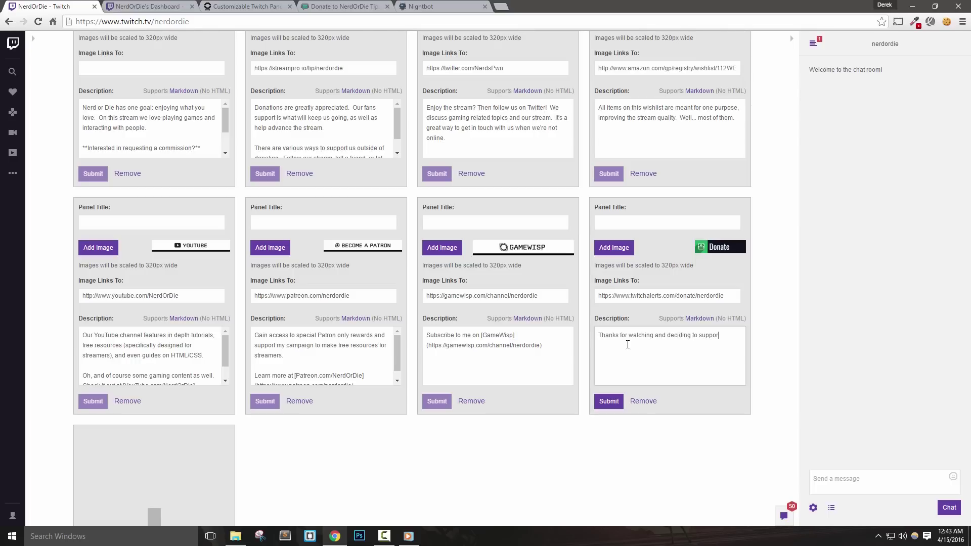
type("am!")
Step: Open the Markdown Basics help article in a new tab
right_click(714, 325)
left_click(720, 326)
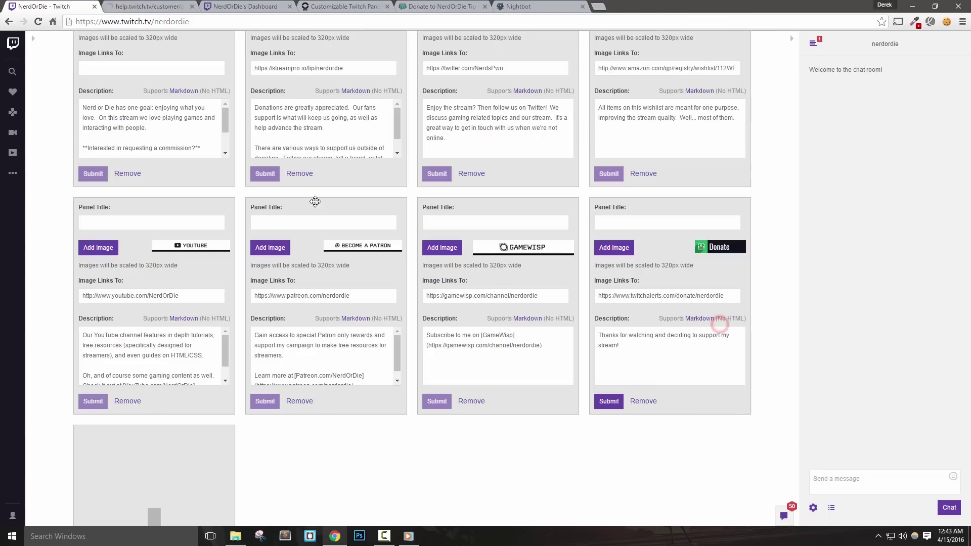
left_click(154, 7)
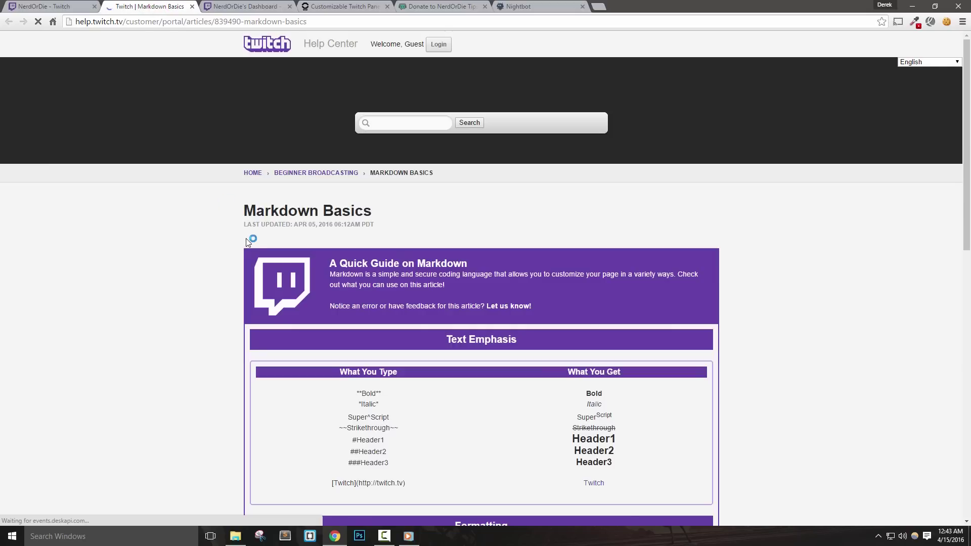
scroll(223, 253, "down", 4)
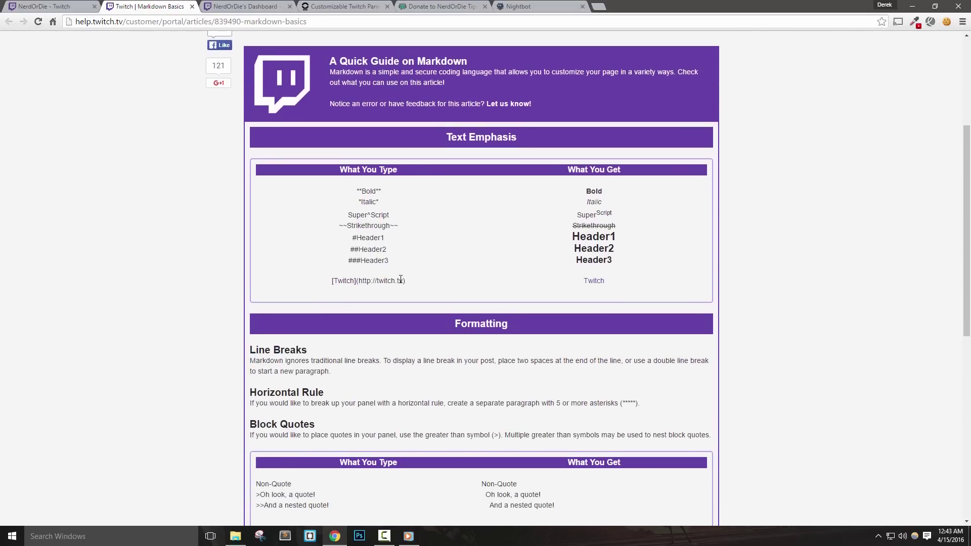
scroll(410, 268, "down", 1)
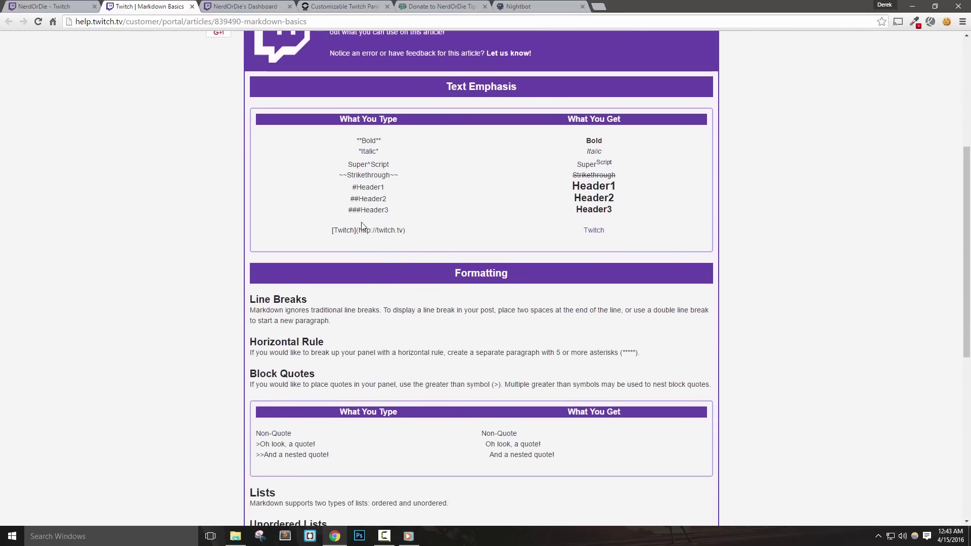
left_click(607, 146)
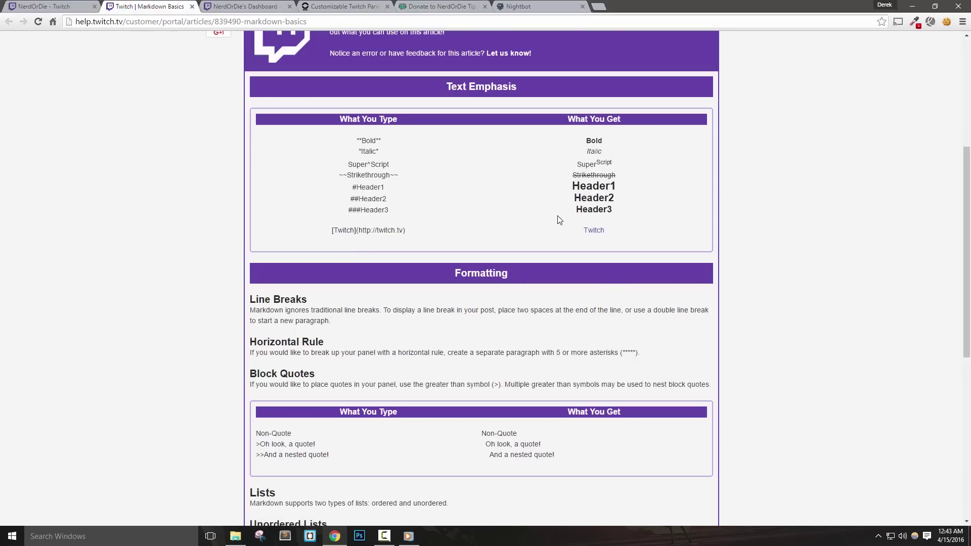
left_click(406, 231)
left_click_drag(406, 231, 331, 229)
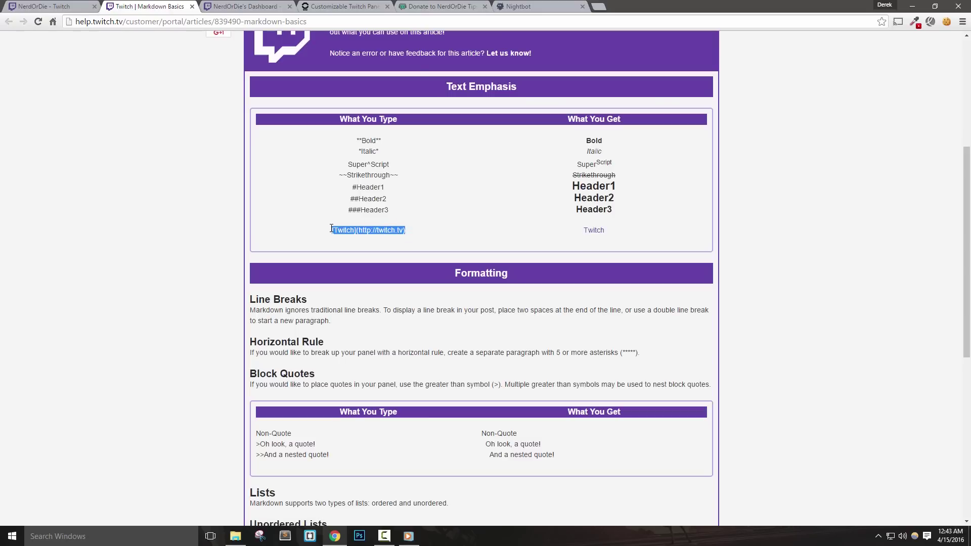
right_click(359, 232)
left_click(374, 239)
Step: Paste the Markdown link example into the Donate description, renaming its text to 'Click here to donate'
left_click(69, 7)
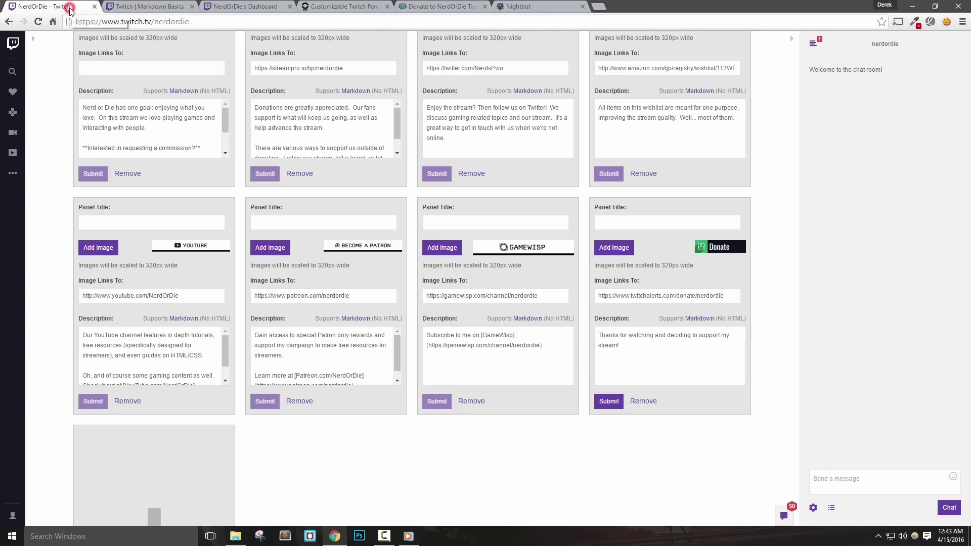
left_click(636, 345)
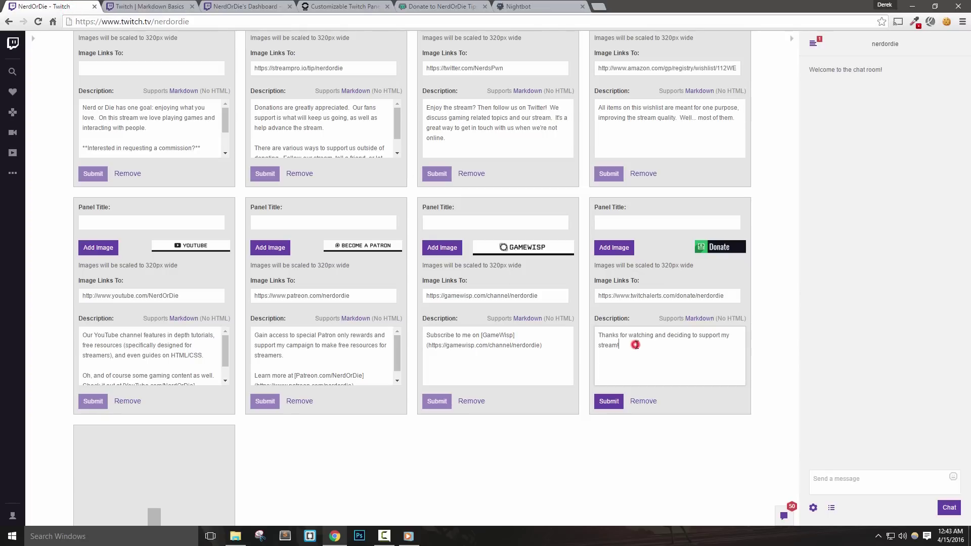
key("Return")
right_click(645, 363)
left_click(674, 426)
double_click(611, 365)
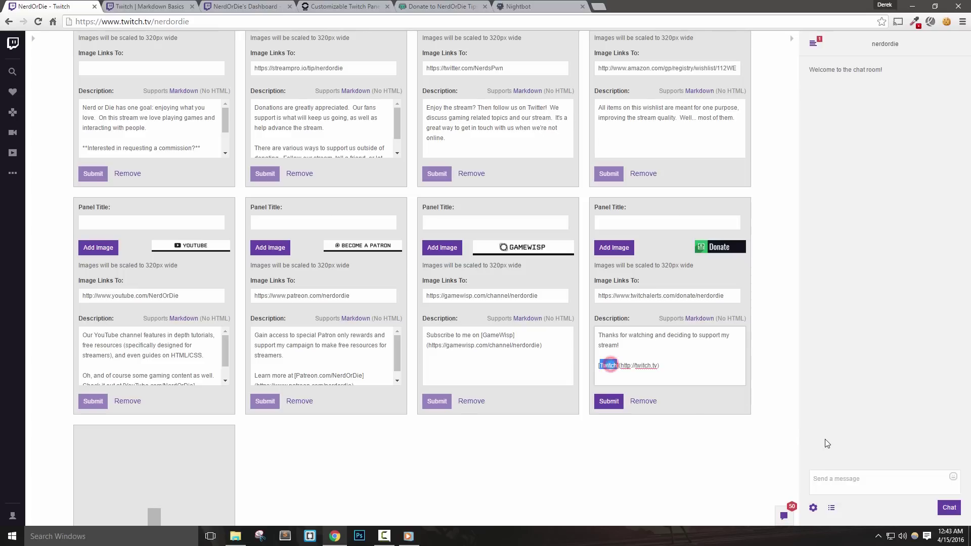
type("Donat")
key("BackSpace")
key("BackSpace")
key("BackSpace")
key("BackSpace")
key("BackSpace")
type("Click her")
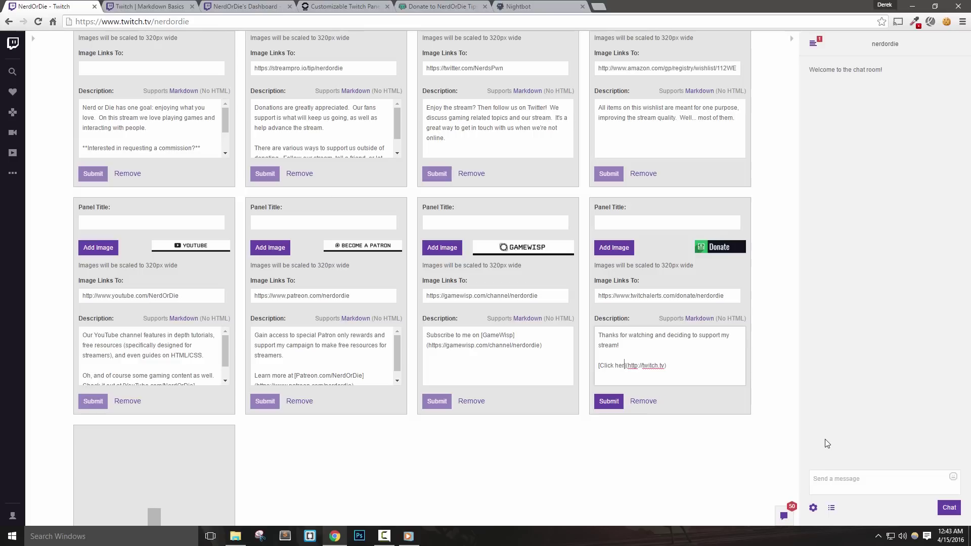
type("e to donate")
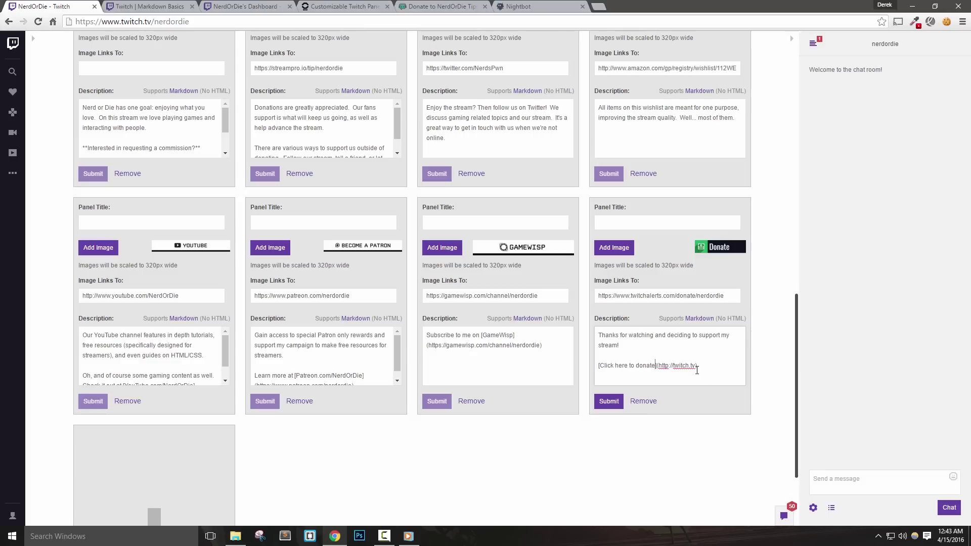
Step: Replace the example address with the panel's donation URL and submit the Donate panel
left_click(697, 370)
key("BackSpace")
key("BackSpace")
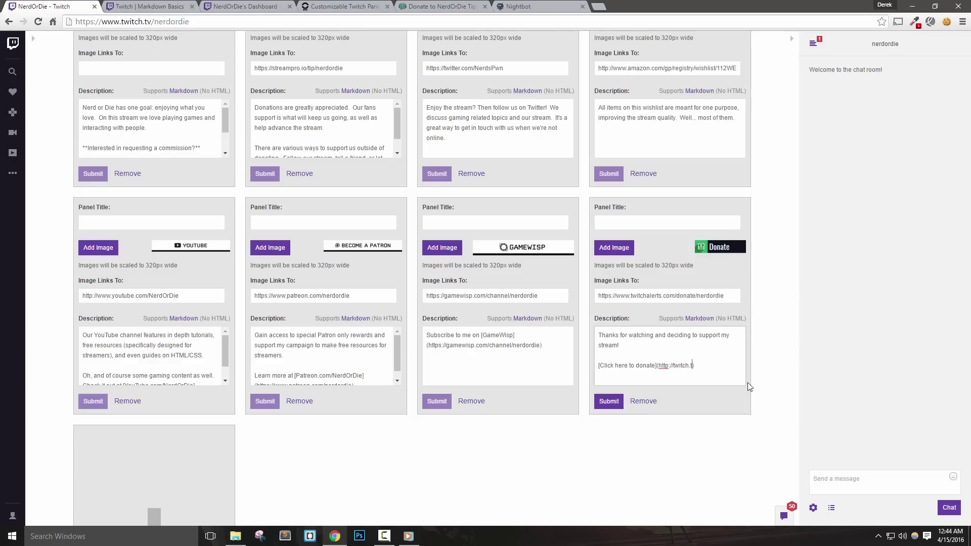
key("BackSpace")
key("BackSpace")
key("BackSpace")
key("BackSpace")
key("BackSpace")
key("BackSpace")
key("BackSpace")
key("BackSpace")
key("BackSpace")
key("BackSpace")
key("BackSpace")
key("BackSpace")
key("BackSpace")
key("BackSpace")
key("BackSpace")
left_click(728, 295)
key("ctrl+a")
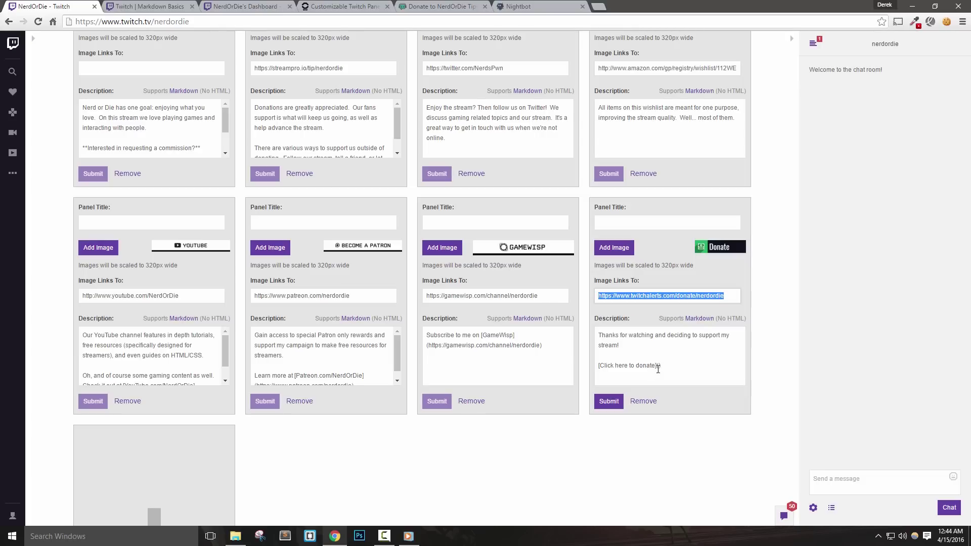
left_click(659, 366)
key("ctrl+v")
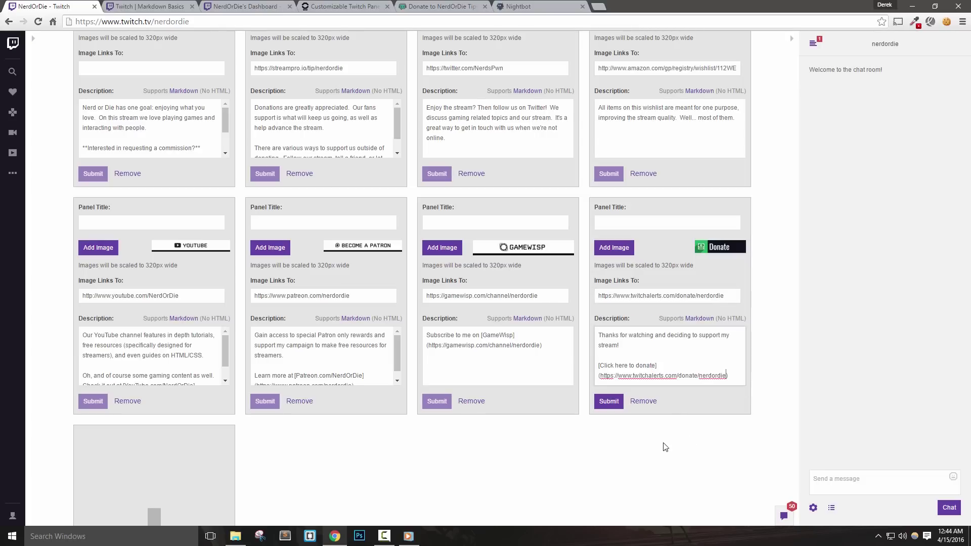
left_click(605, 402)
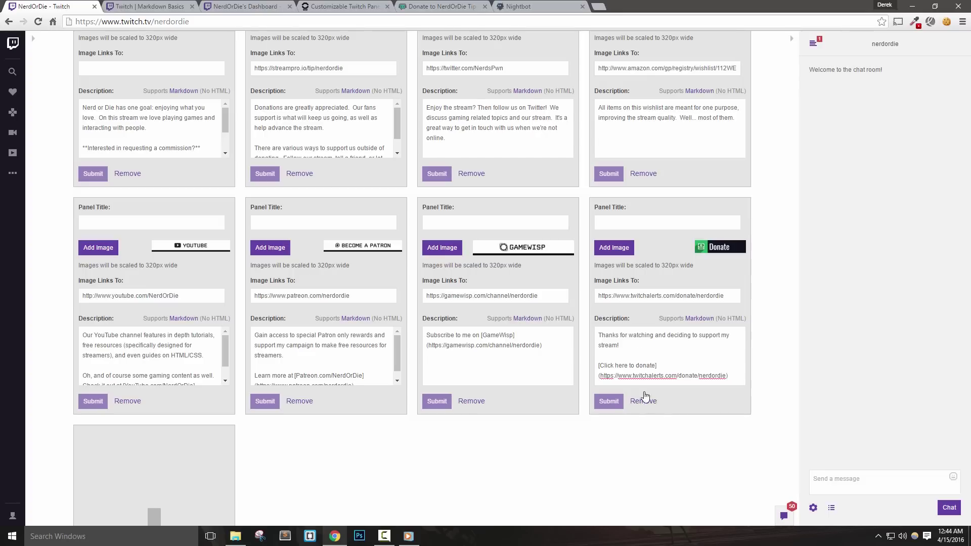
Step: Add four more empty panels to the channel
scroll(243, 450, "down", 3)
left_click(152, 369)
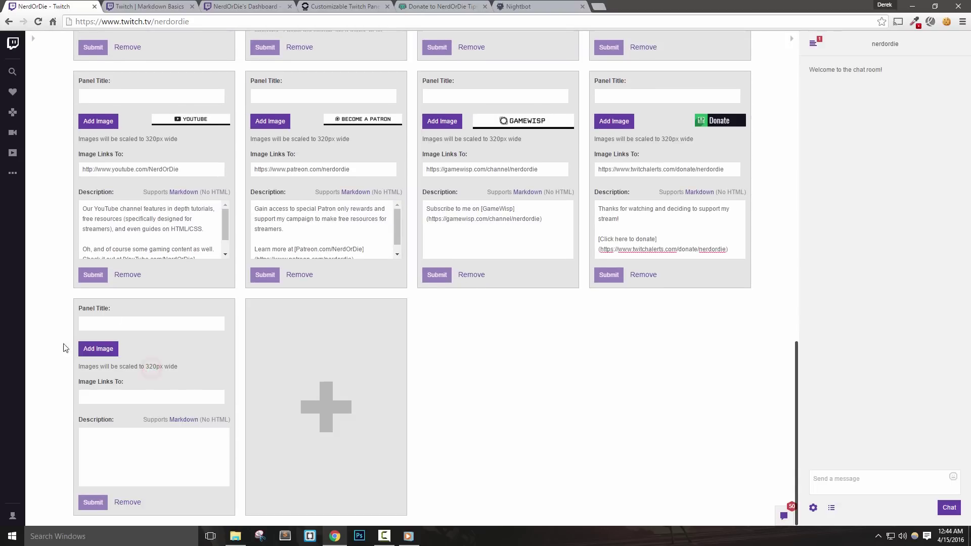
left_click(328, 399)
left_click(497, 381)
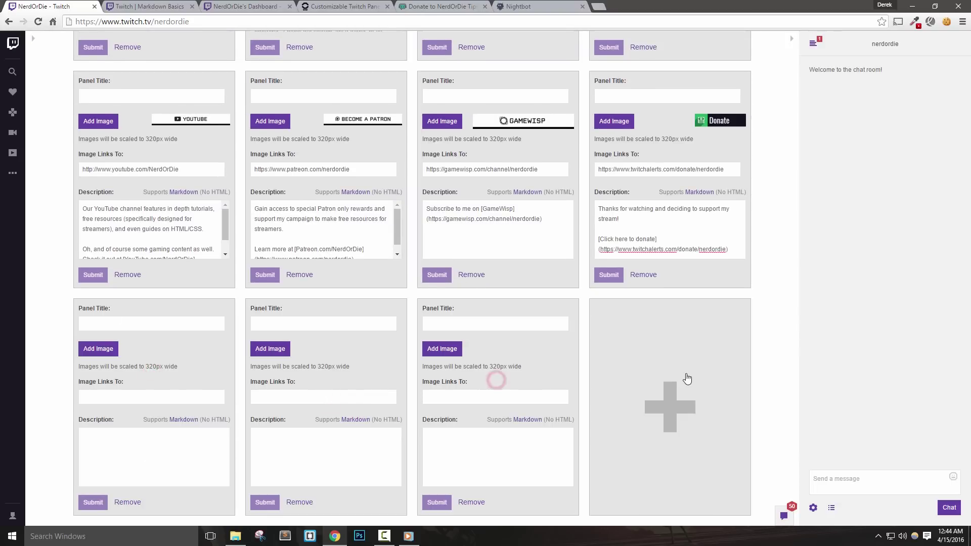
left_click(687, 375)
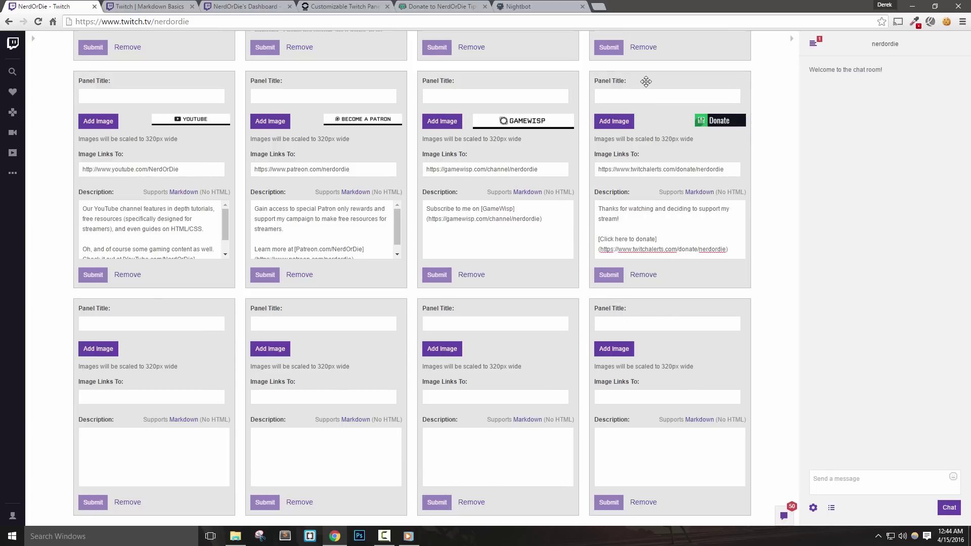
Step: Move the Donate panel toward the first slot, exit panel editing, reload, and re-enable the feed
left_click_drag(647, 81, 301, 77)
scroll(358, 171, "up", 8)
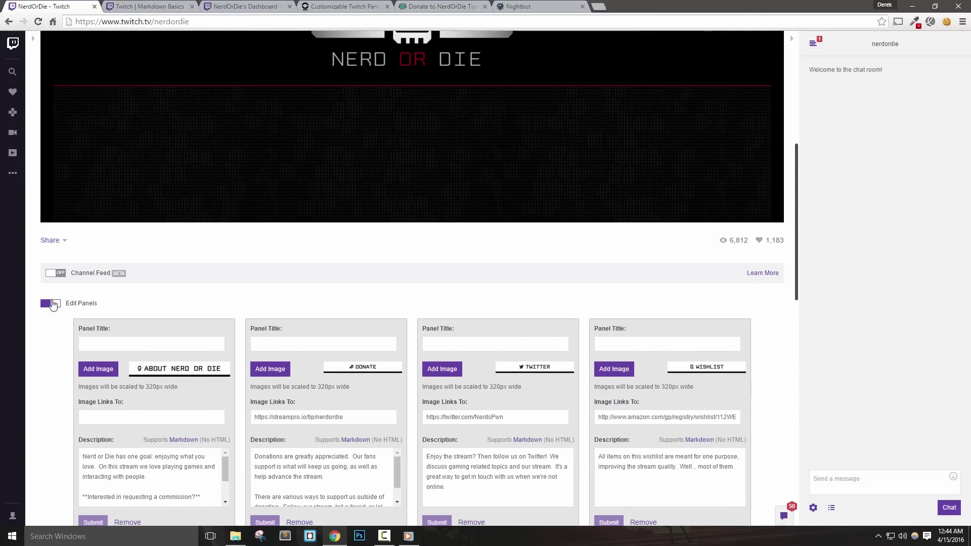
left_click(53, 304)
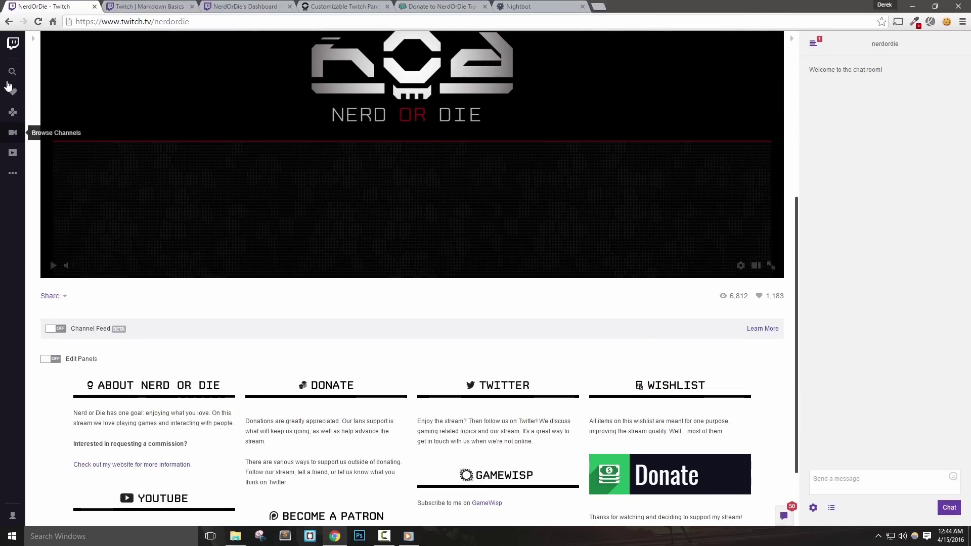
key("F5")
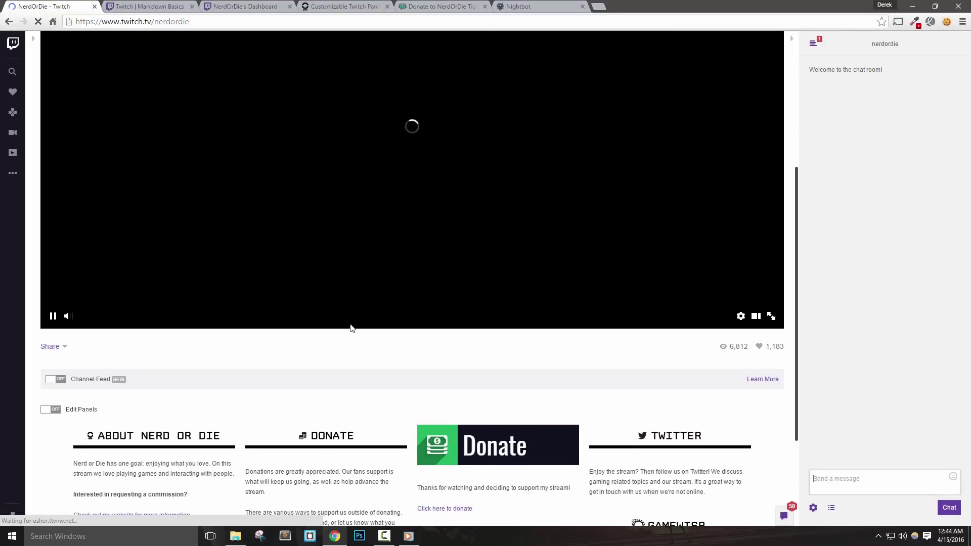
left_click(56, 228)
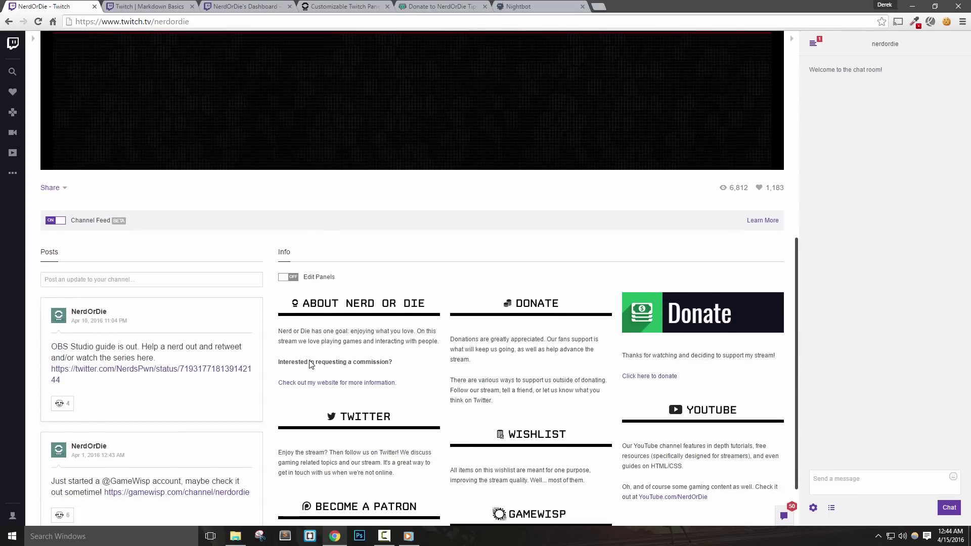
Step: Draft the feed post 'Working on OBS Studio videos right now!' with Twitter sharing ticked
scroll(311, 364, "down", 1)
triple_click(87, 313)
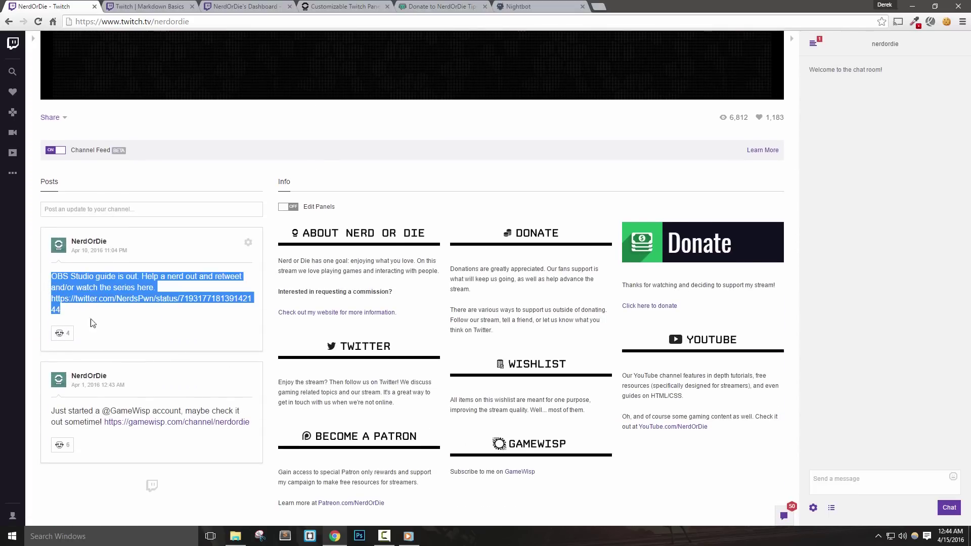
left_click(238, 173)
left_click(122, 212)
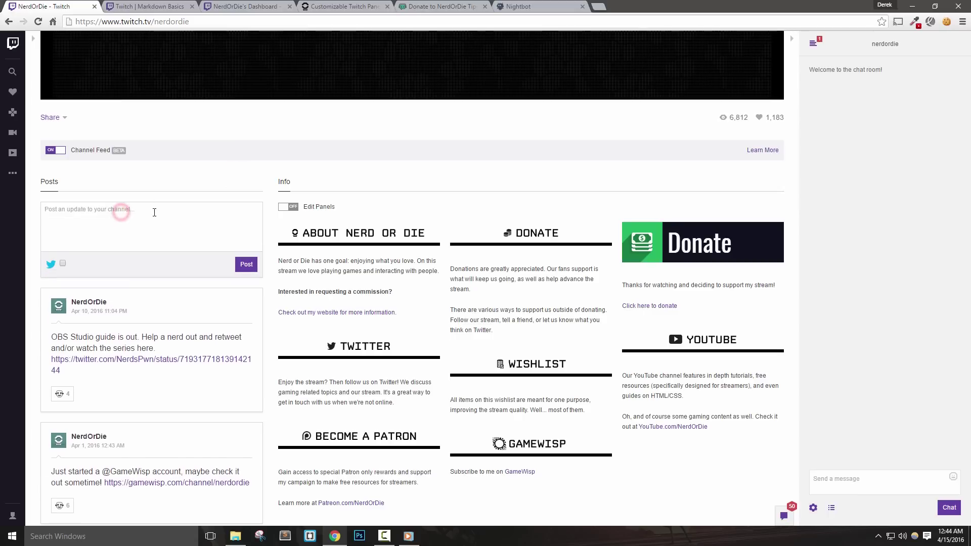
type("Working on OBS Studio videos")
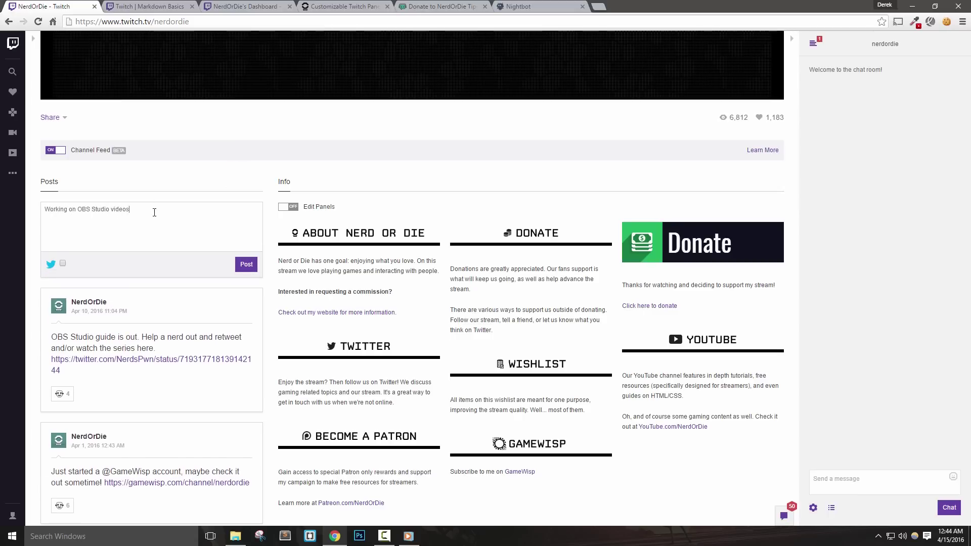
type(" right now!")
left_click(63, 264)
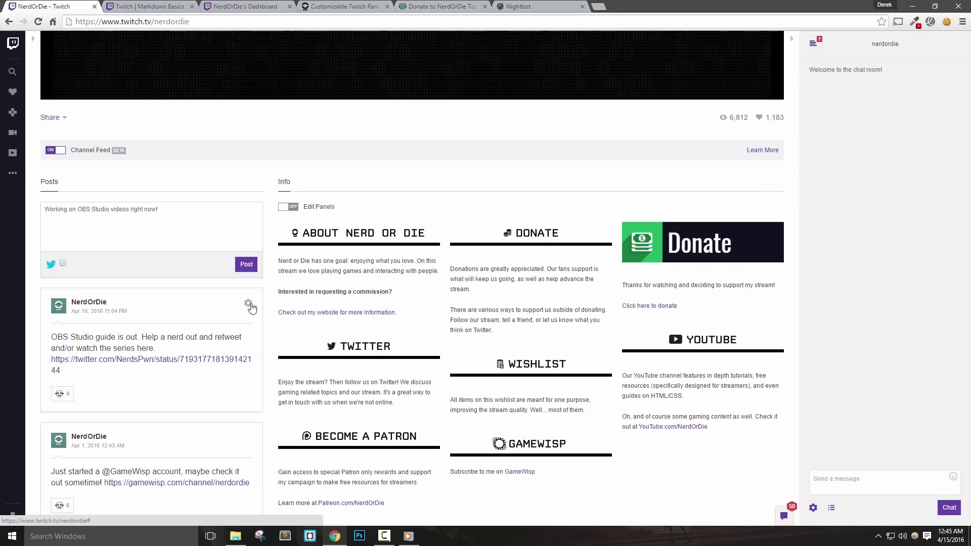
Step: Open and close the older post's options menu without changes
left_click(248, 303)
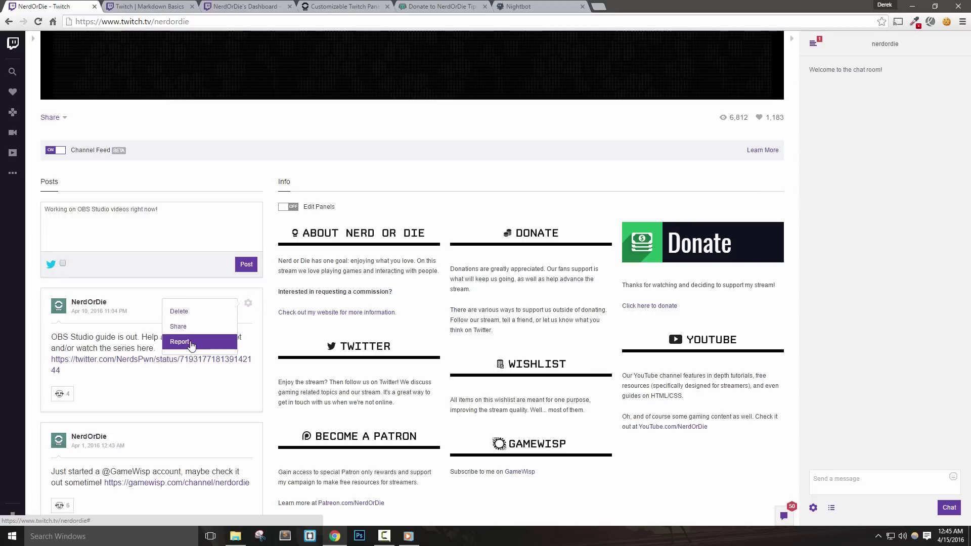
left_click(265, 296)
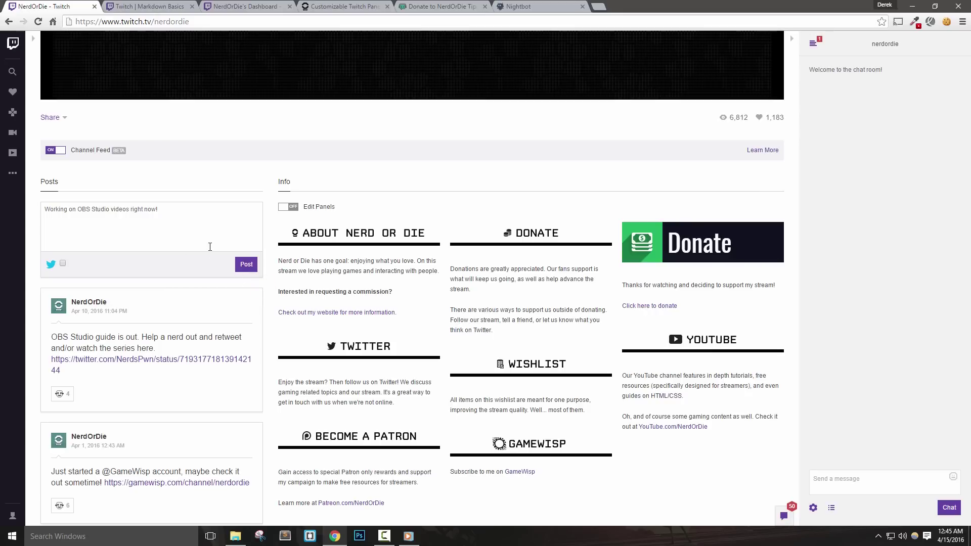
scroll(352, 263, "up", 3)
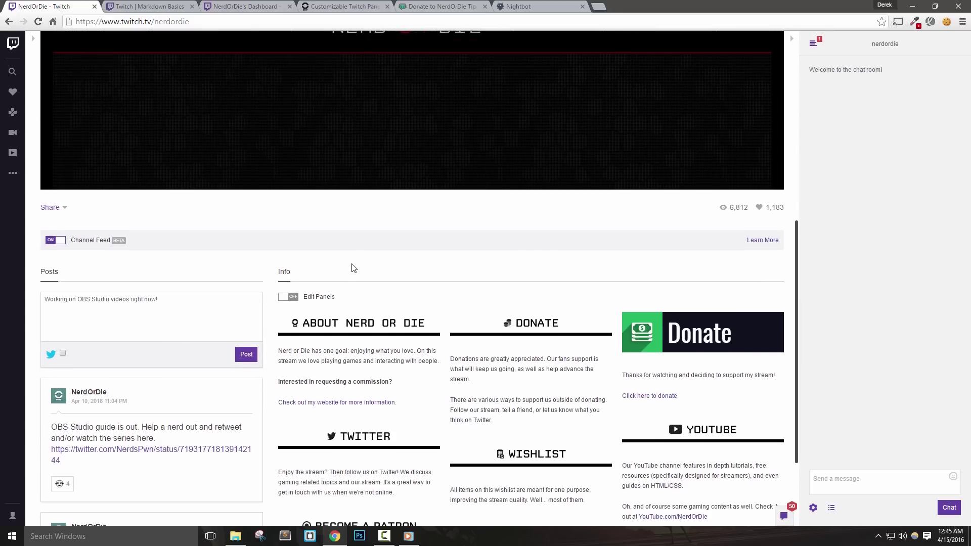
Step: Load the Nightbot home page in the second browser tab
left_click(521, 6)
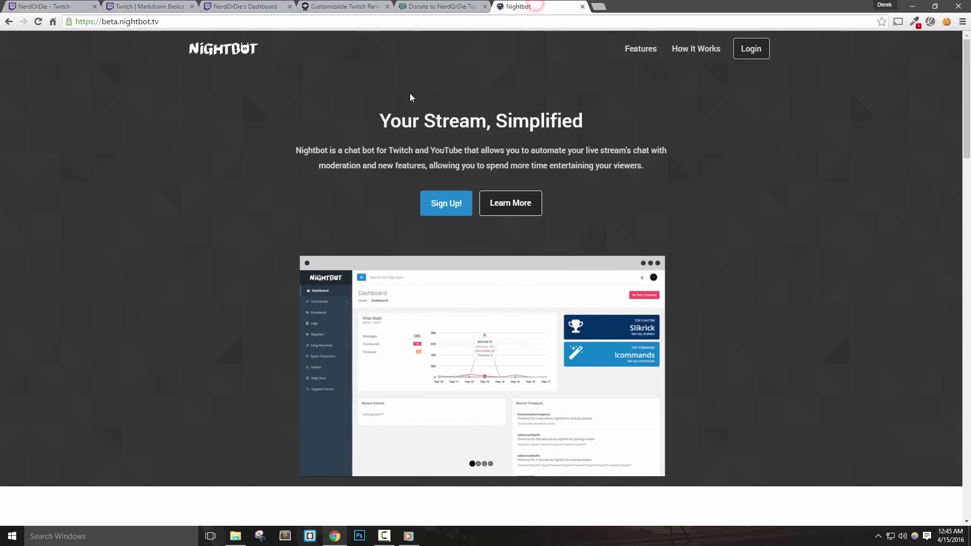
left_click_drag(192, 19, 75, 21)
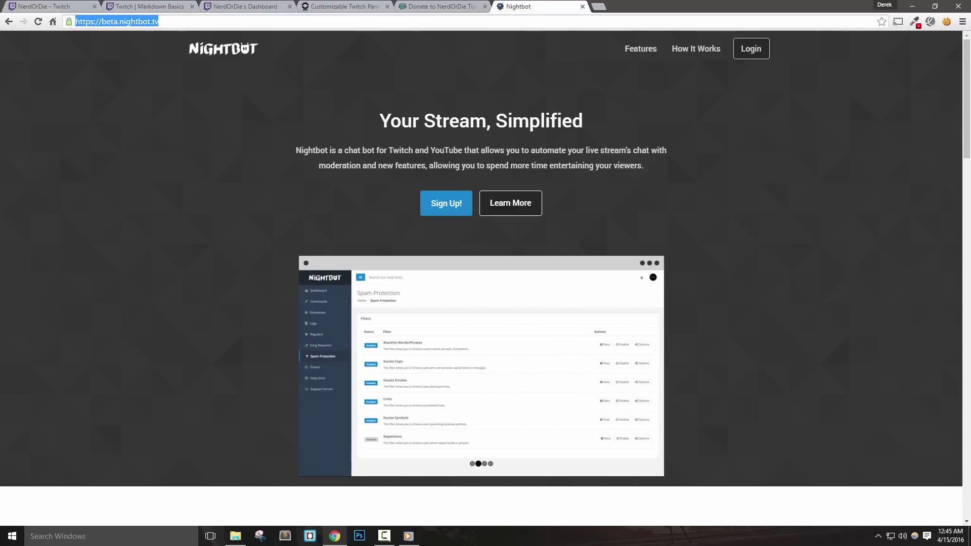
type("nightbot")
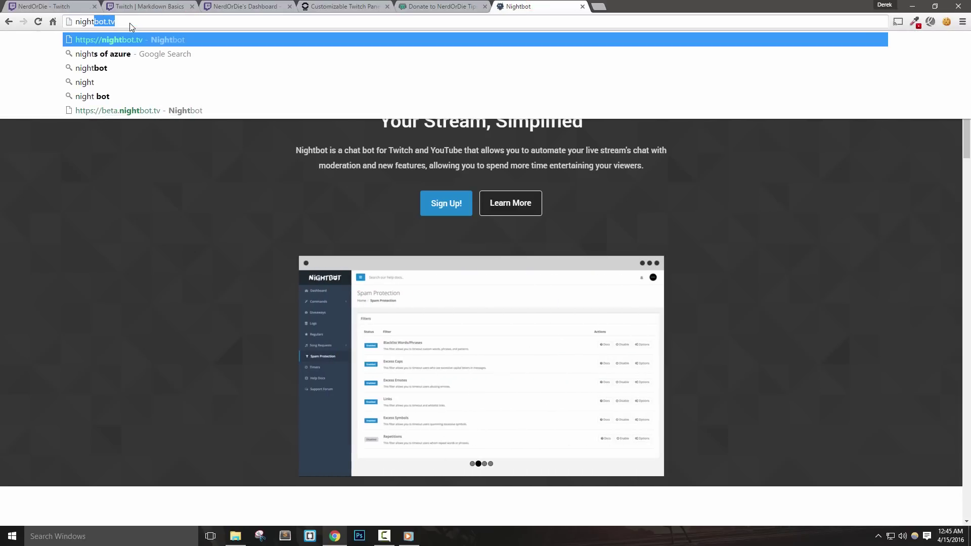
key("Return")
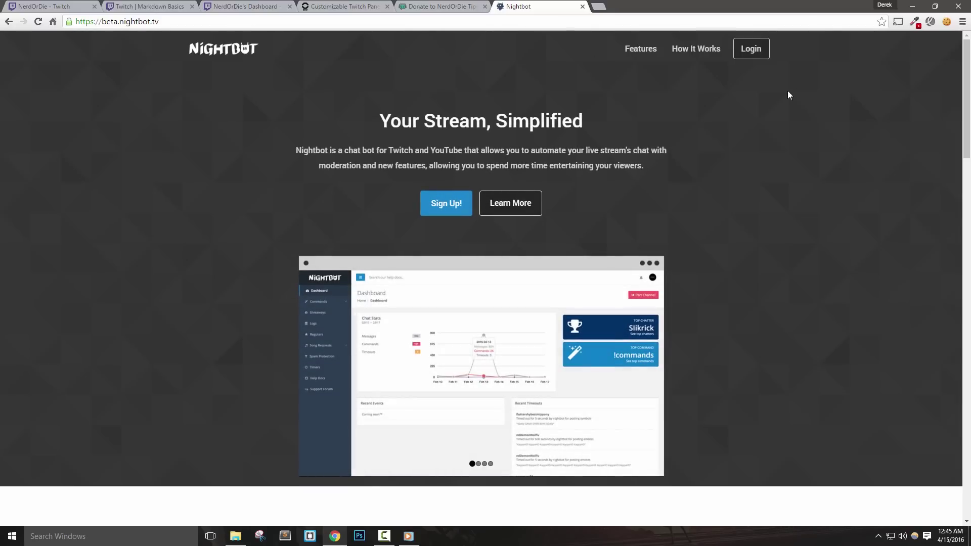
Step: Log in to Nightbot with Twitch, authorize it, and have Nightbot join the channel
left_click(746, 48)
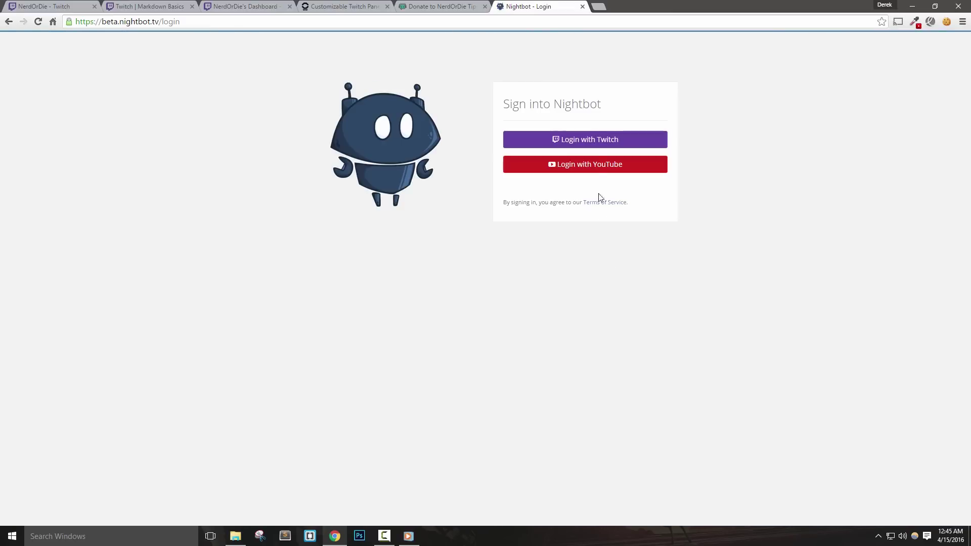
left_click(598, 142)
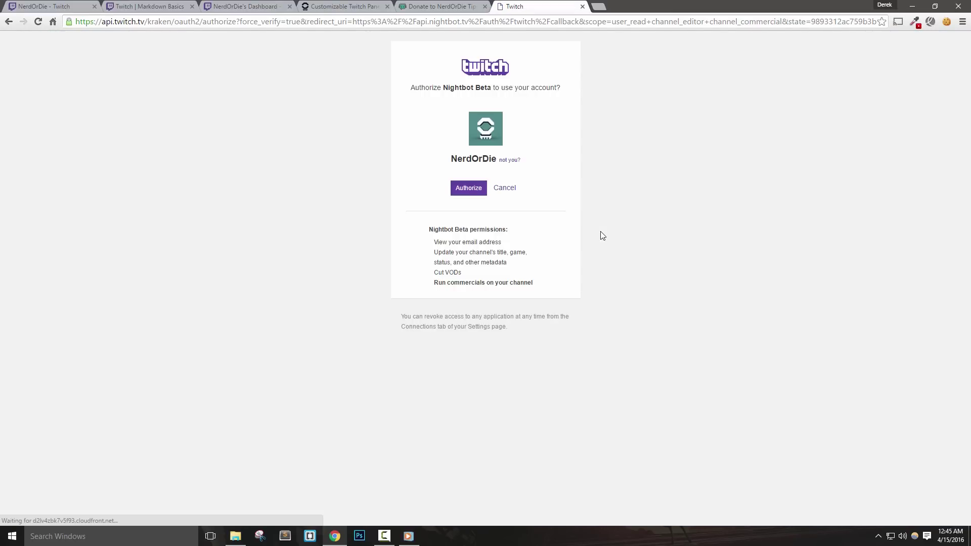
left_click(481, 192)
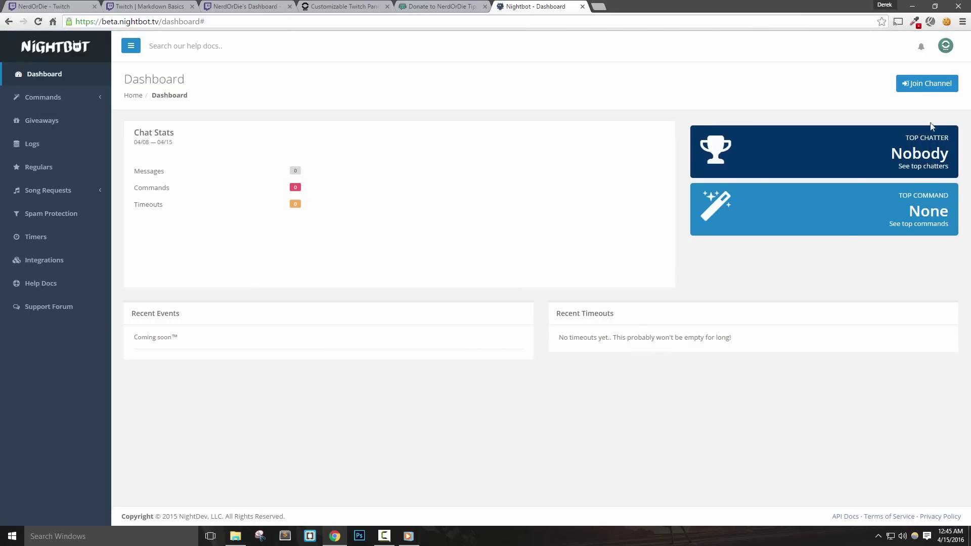
left_click(929, 83)
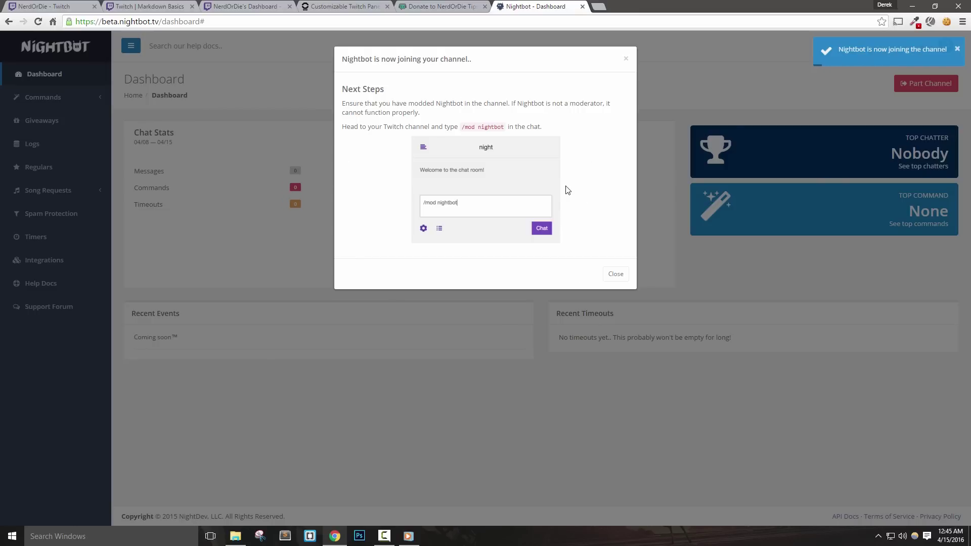
Step: Send '/mod nightbot' in Twitch chat; chat reports Nightbot is already a moderator
left_click(64, 7)
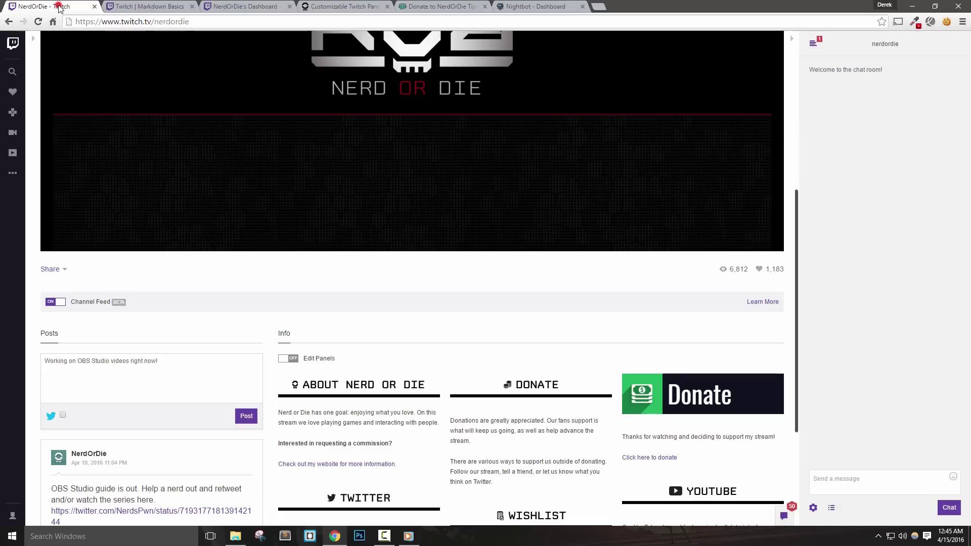
left_click(833, 478)
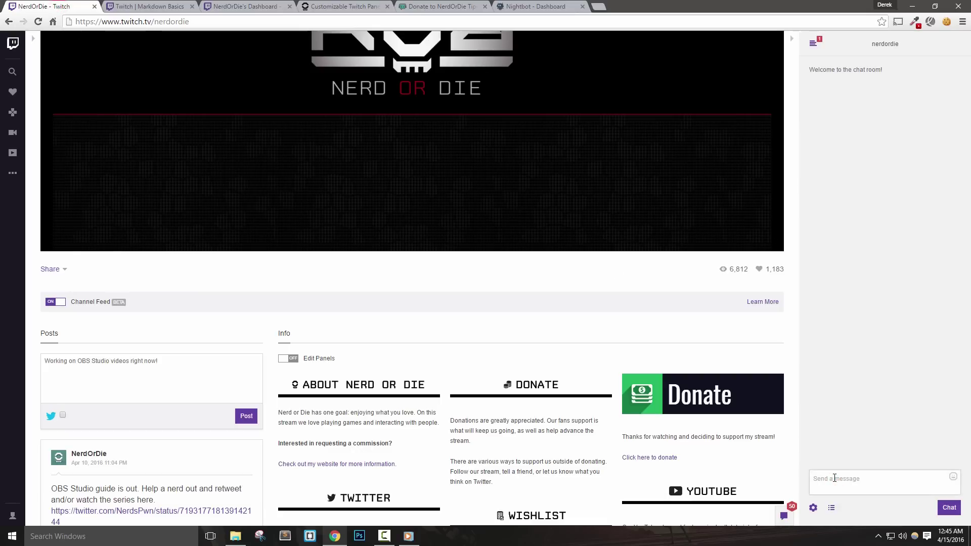
type("/mod nightbot")
key("Return")
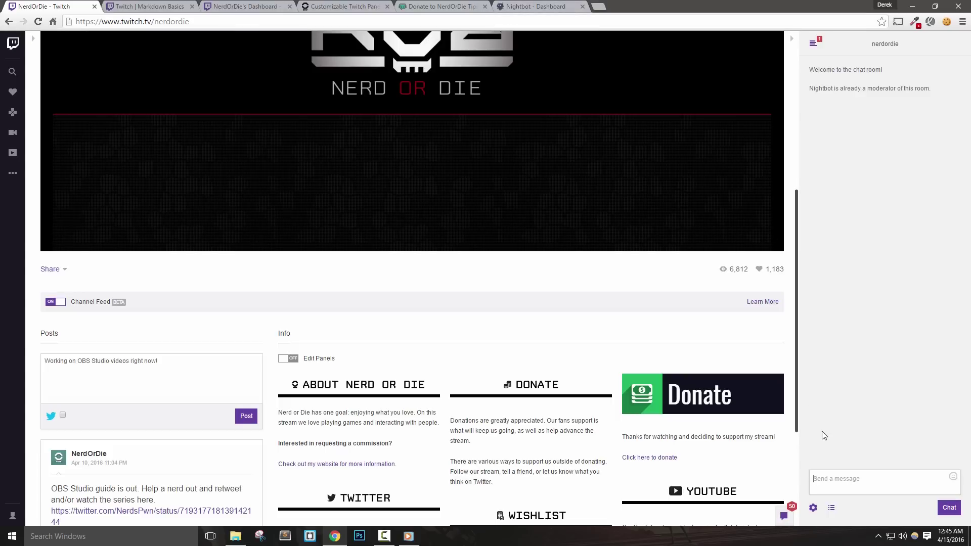
type("/unmod nightbot")
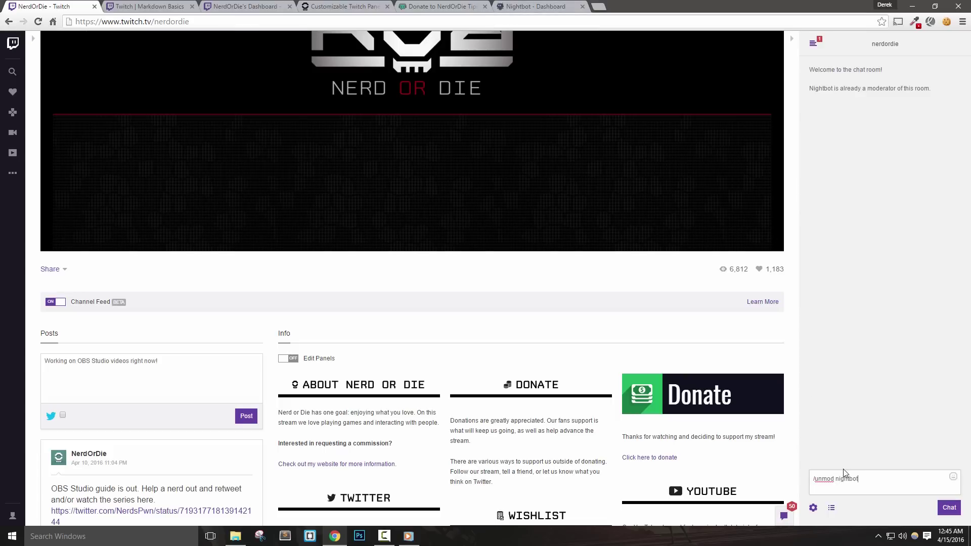
left_click(533, 7)
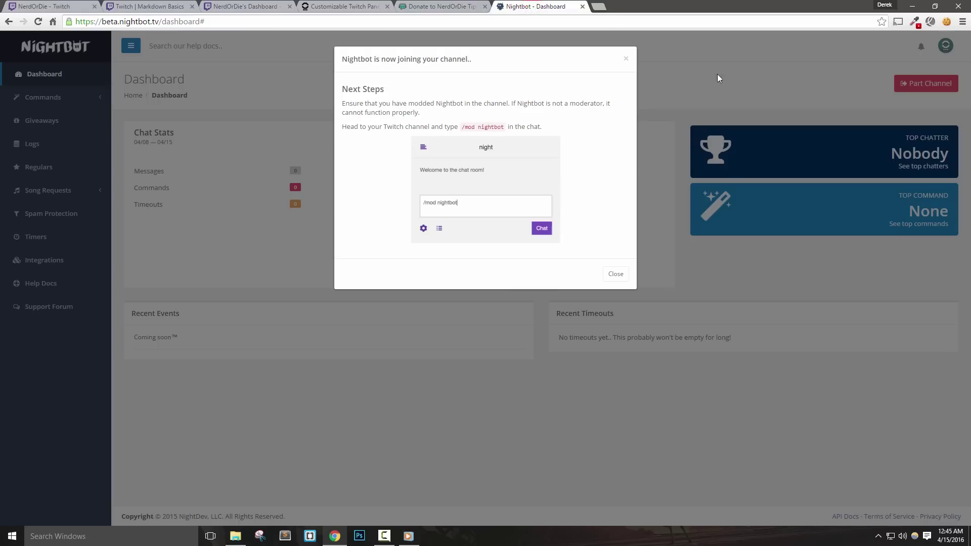
Step: Dismiss the joining-channel notice and open Nightbot's Spam Protection page
left_click(628, 59)
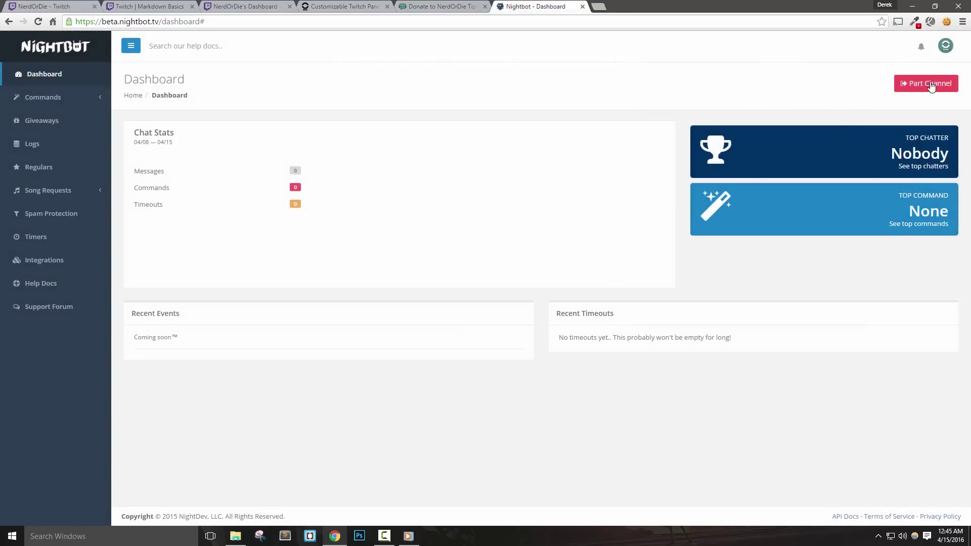
left_click(376, 81)
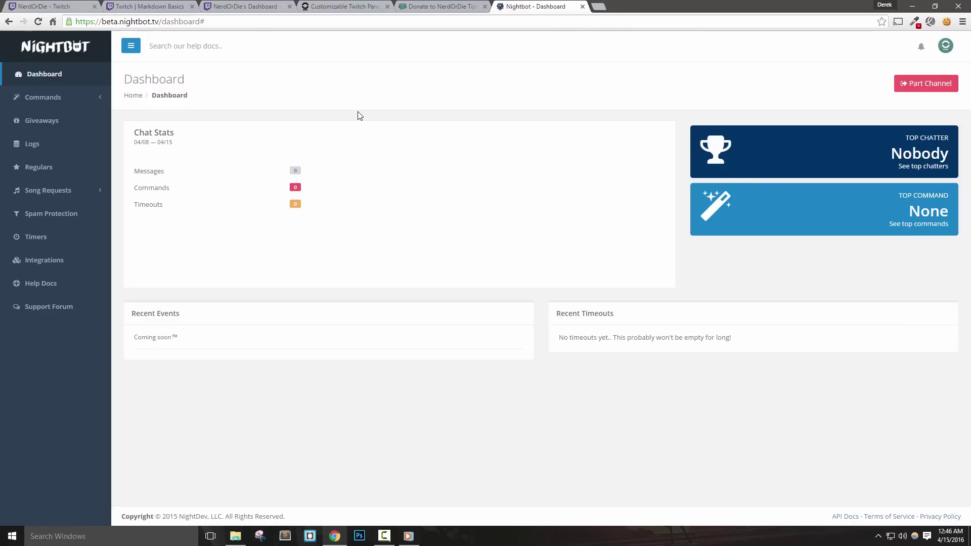
left_click(52, 219)
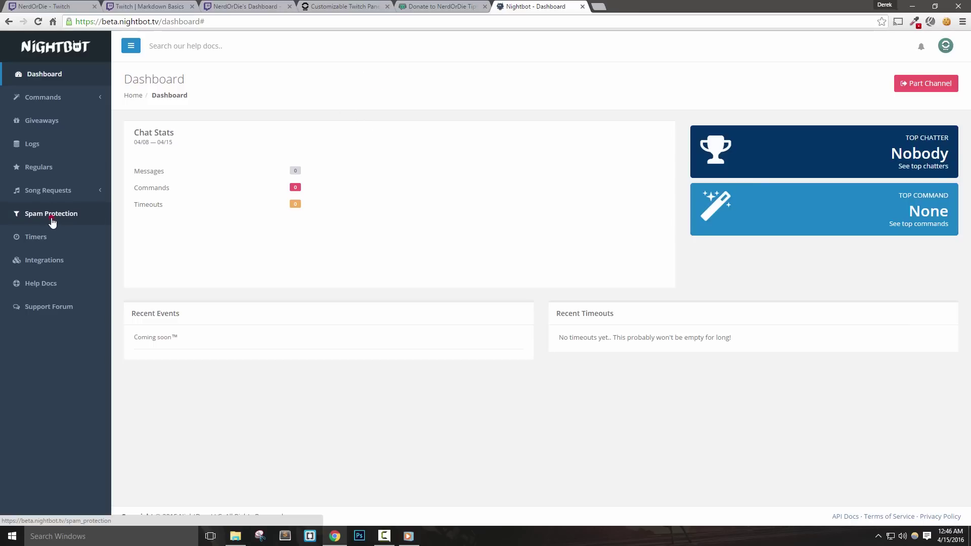
left_click(117, 216)
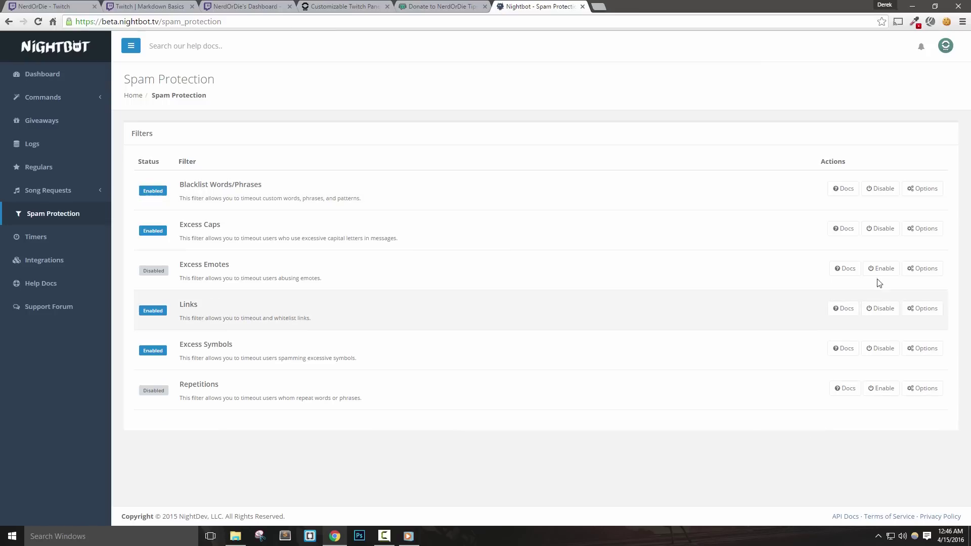
Step: Toggle the Links filter off and back on so it ends up enabled
left_click(879, 309)
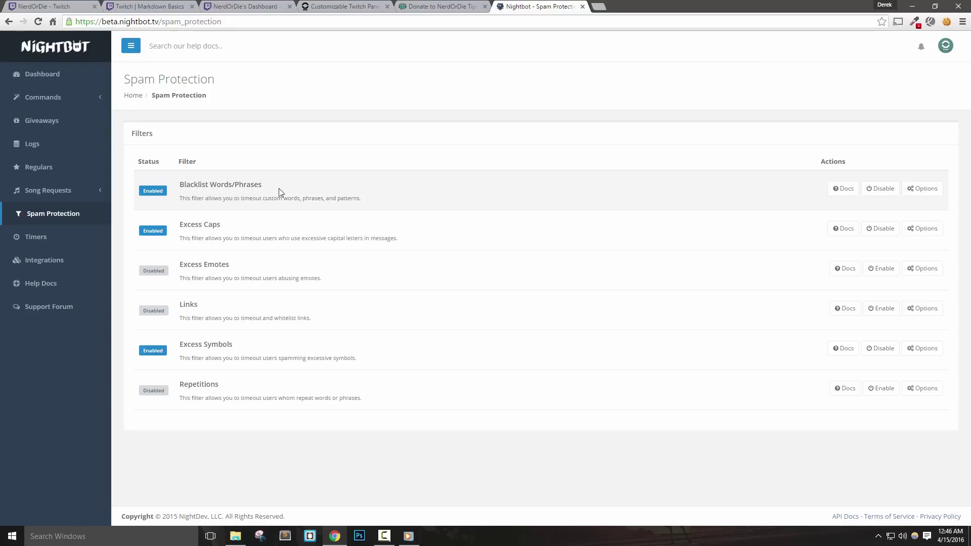
left_click(880, 312)
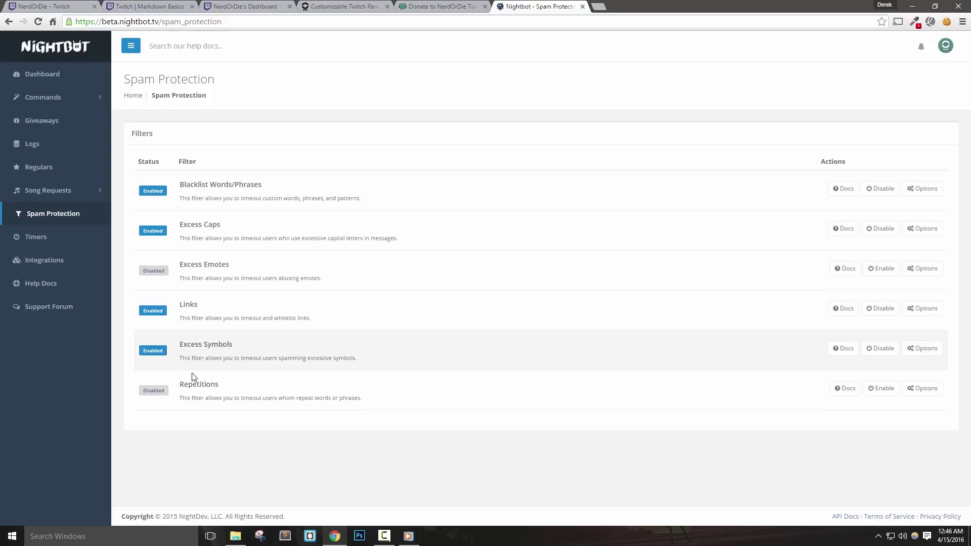
left_click(211, 304)
left_click_drag(189, 317, 312, 319)
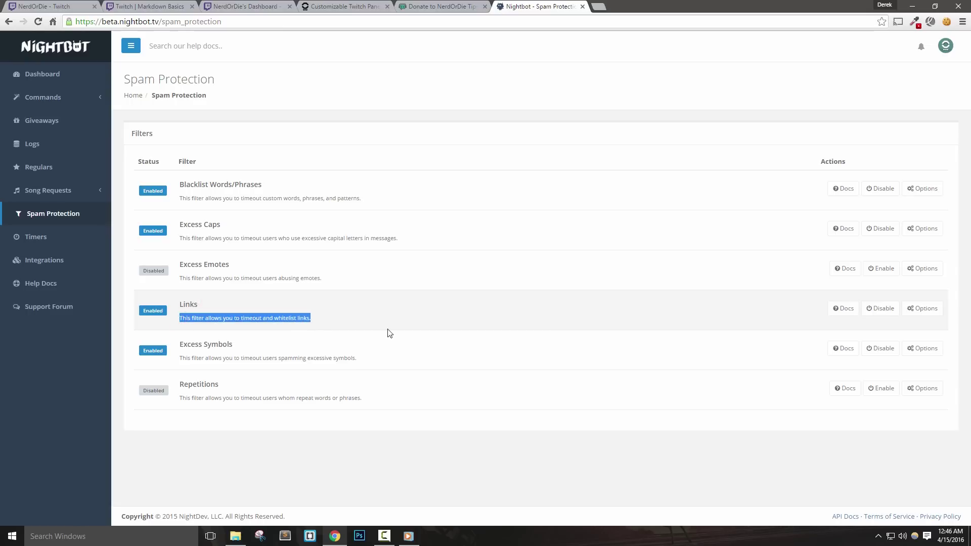
left_click(563, 312)
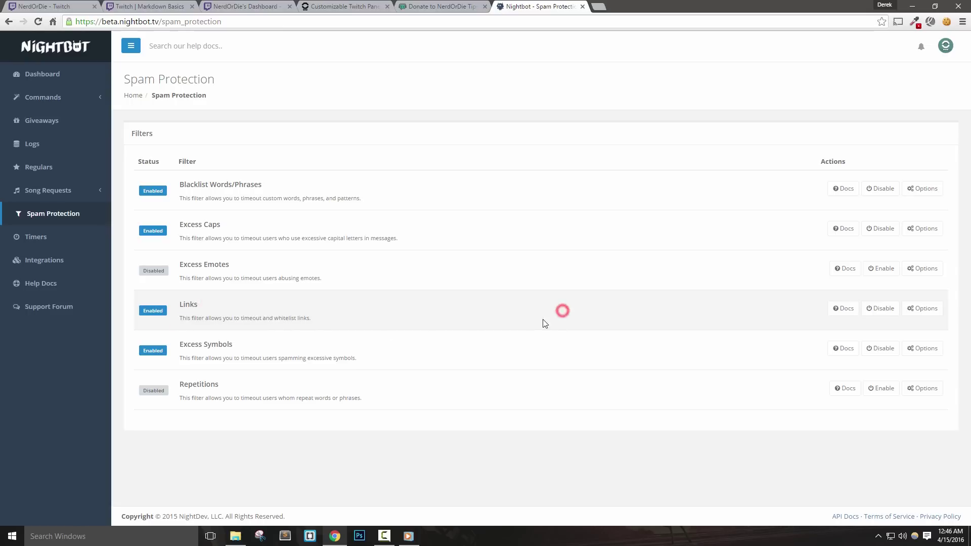
Step: In the Links filter options, whitelist imgur.com and youtube.com
left_click(920, 314)
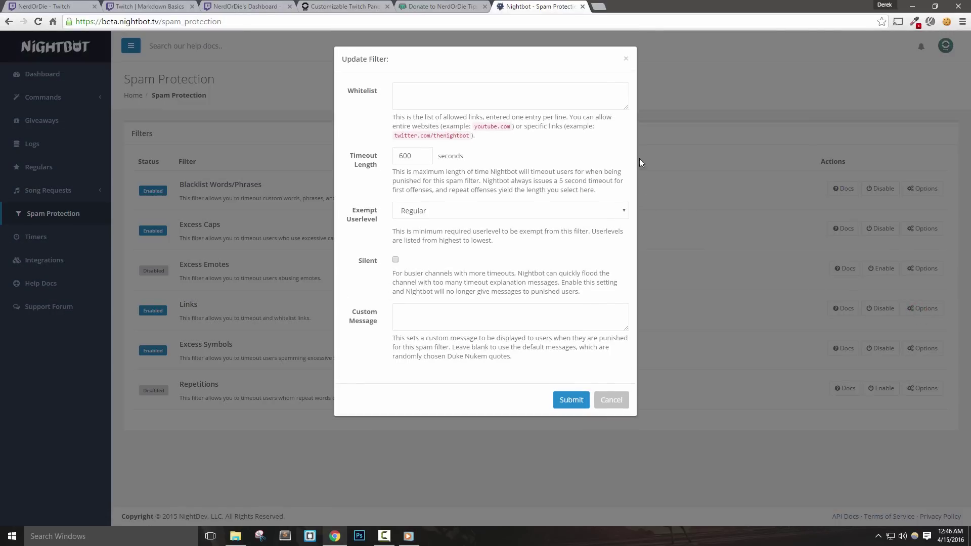
left_click(457, 96)
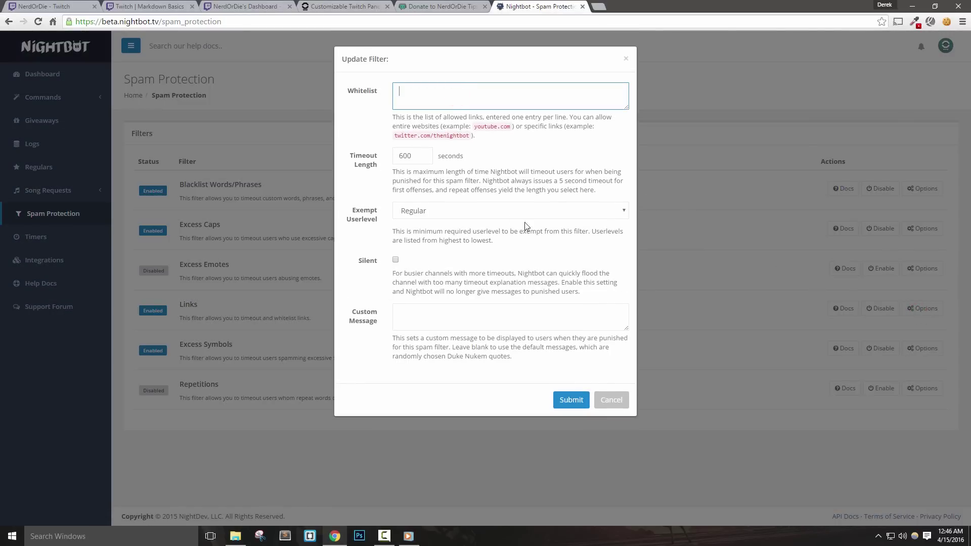
triple_click(397, 118)
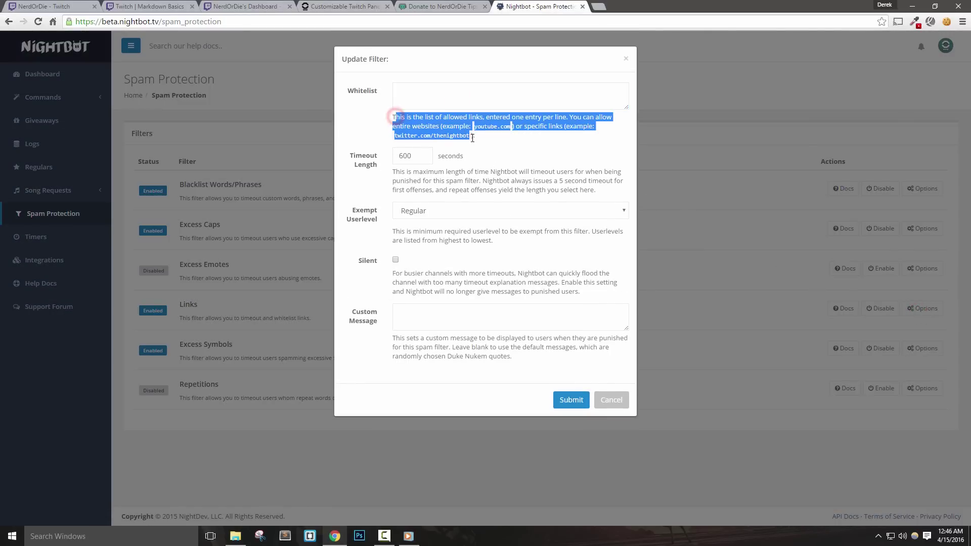
left_click(516, 146)
left_click(425, 93)
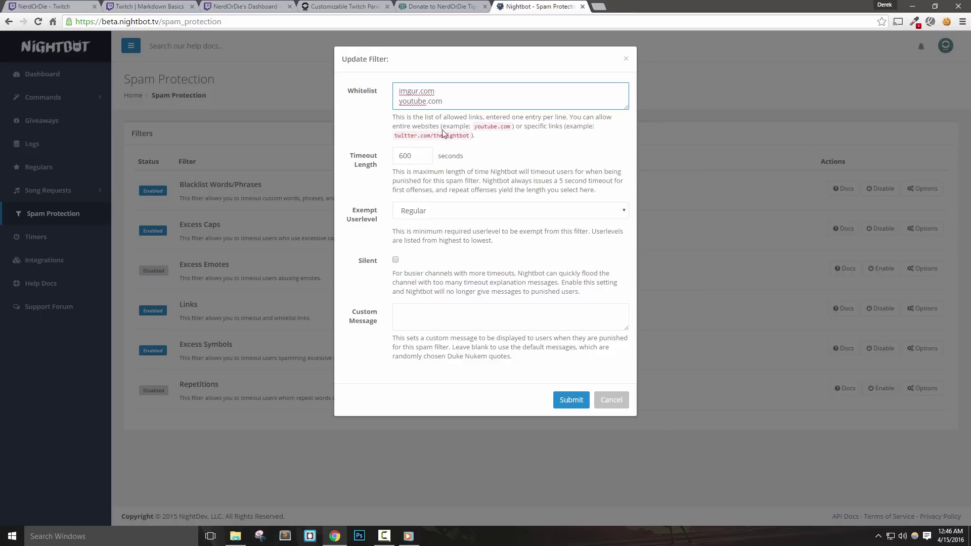
key("ctrl+a")
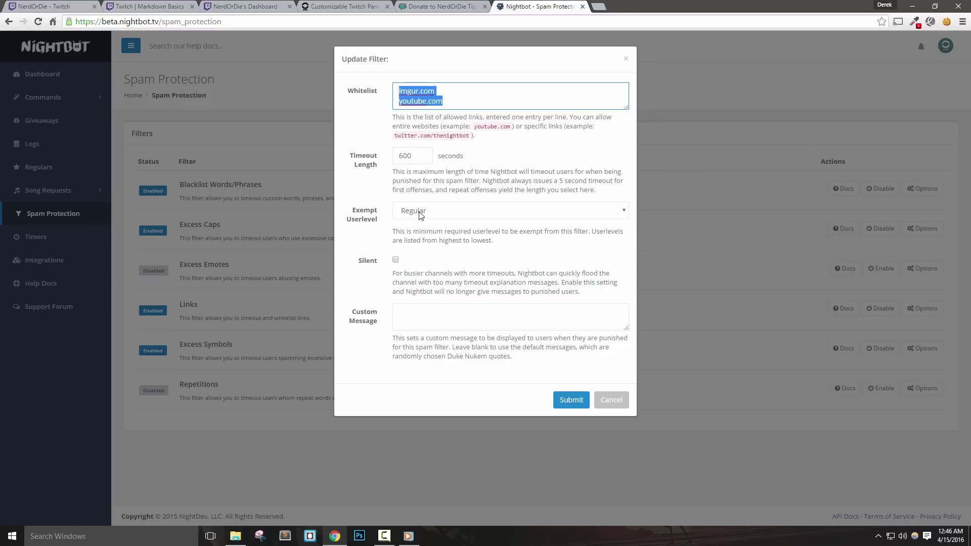
left_click(424, 121)
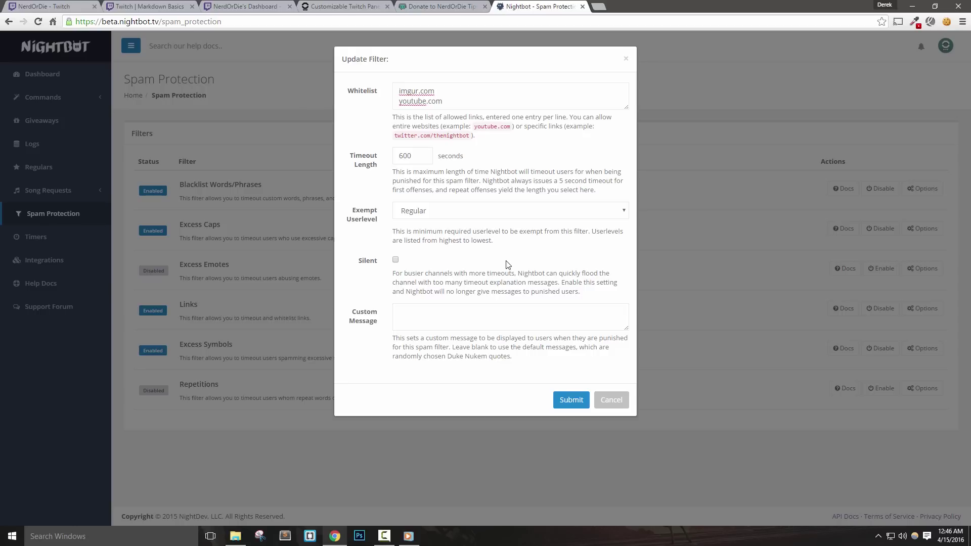
Step: Keep the Links filter timeout at 600 seconds
double_click(409, 156)
left_click(418, 189)
left_click_drag(559, 182, 615, 183)
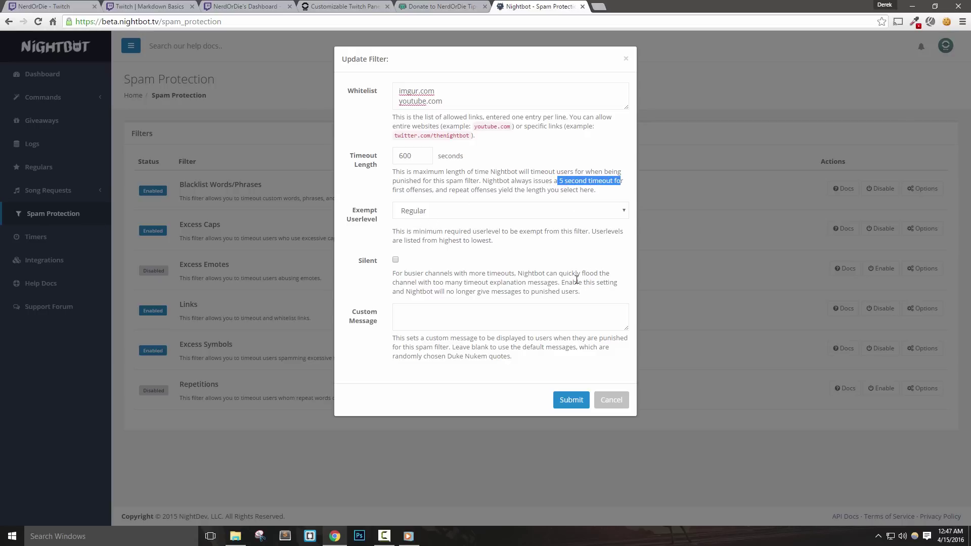
left_click(422, 154)
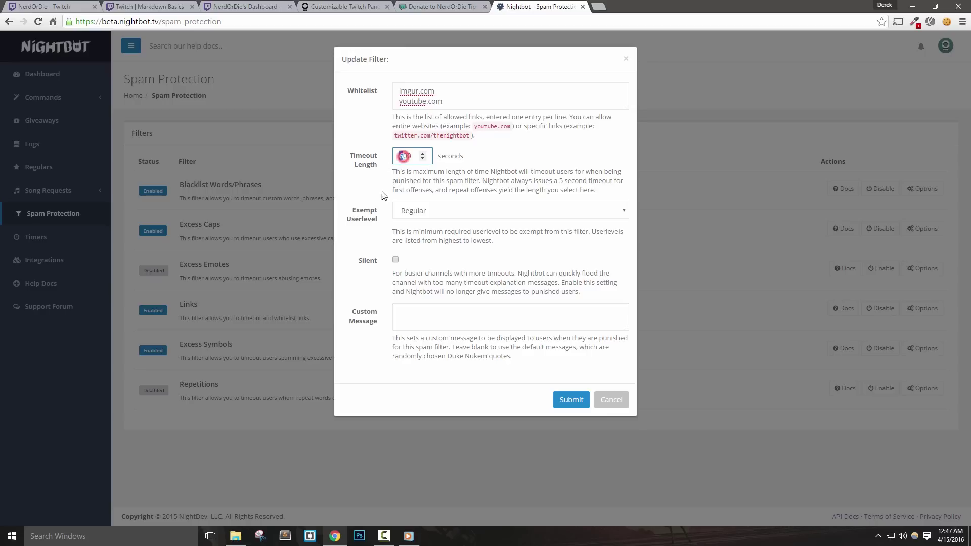
Step: Exempt Regulars, leave silent timeouts off, set message 'No links, pleaserino!', and submit
left_click(447, 213)
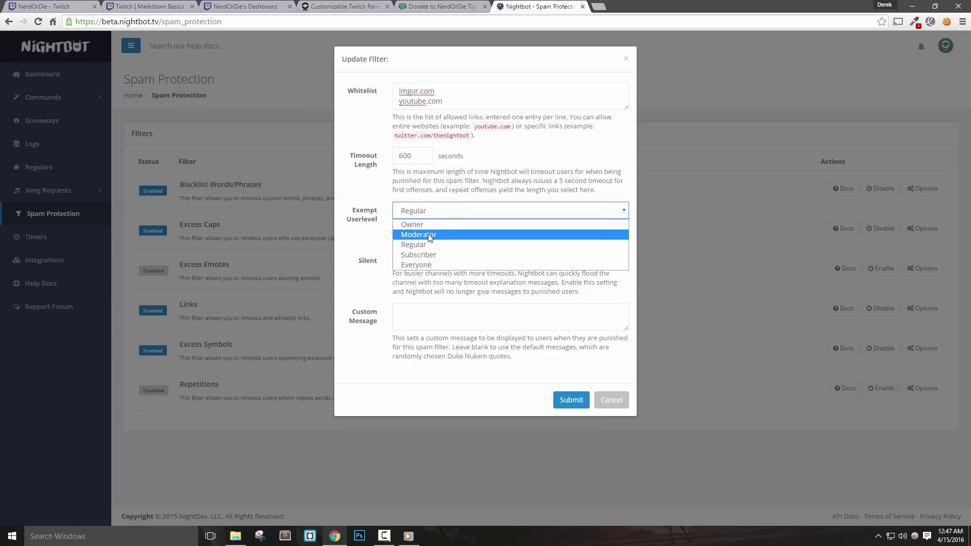
left_click(417, 244)
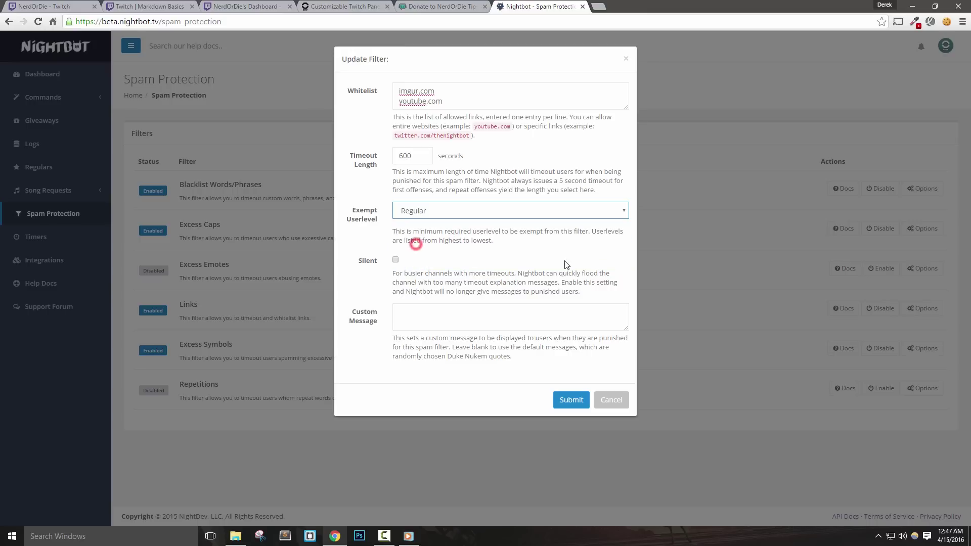
left_click(396, 260)
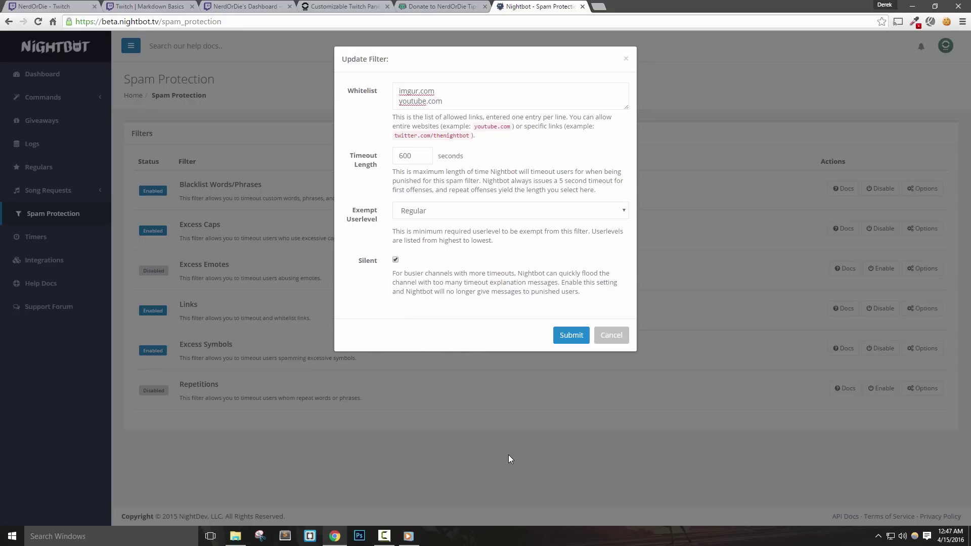
left_click(397, 261)
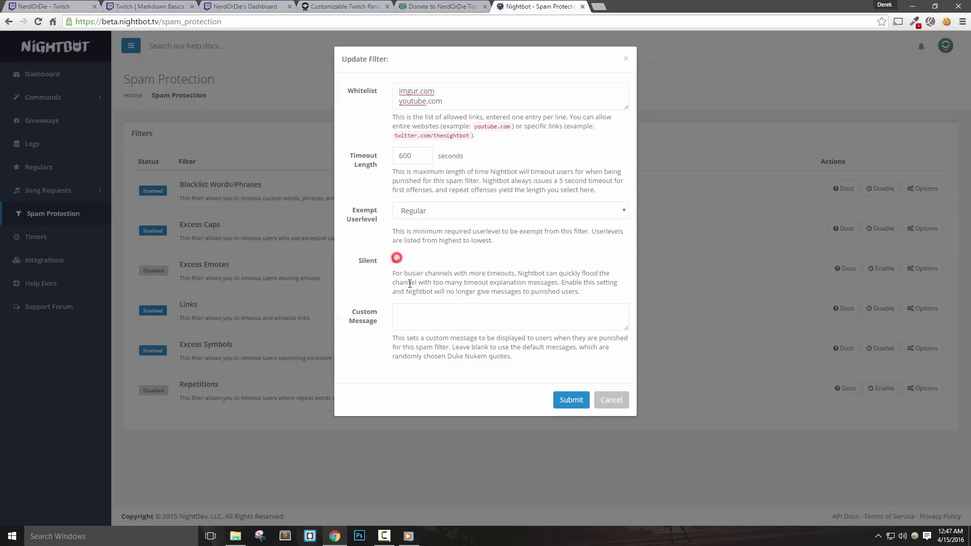
left_click(434, 318)
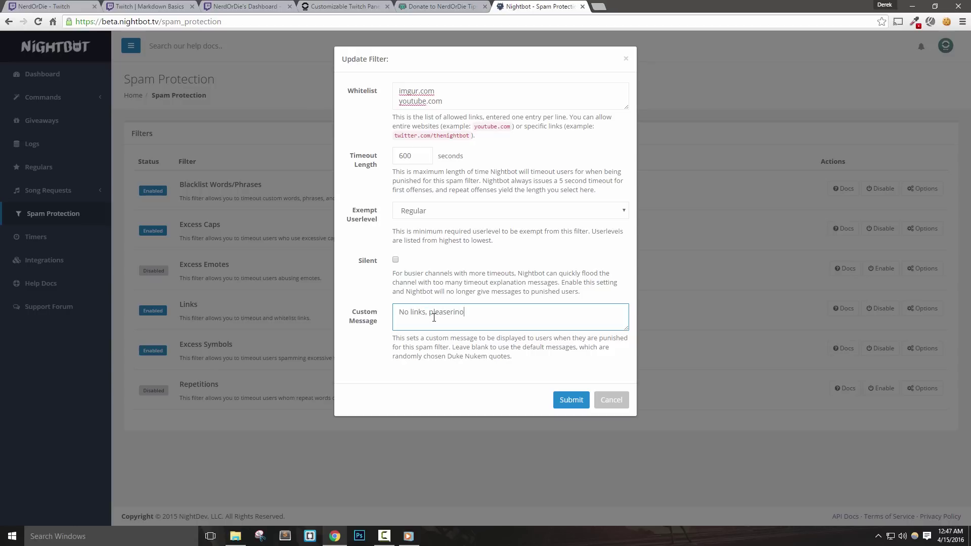
left_click(571, 399)
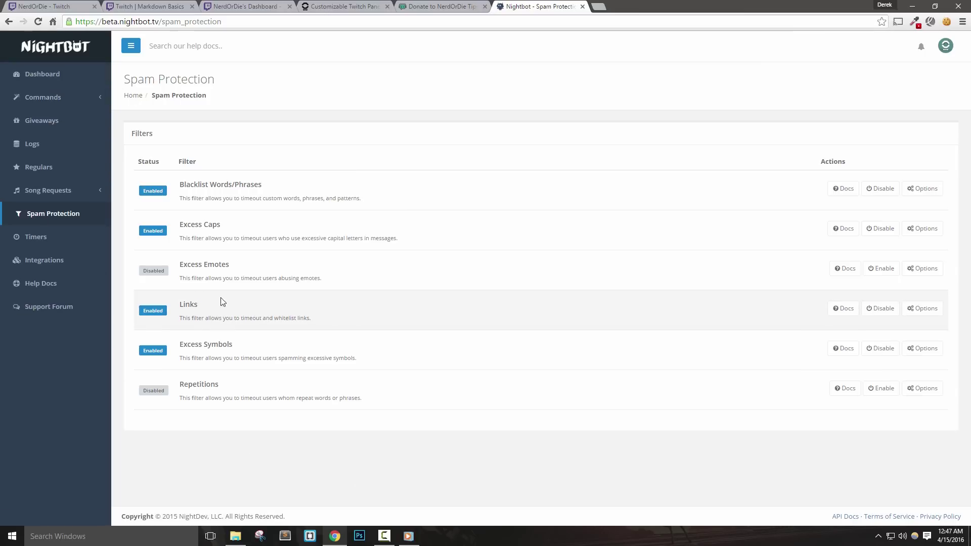
left_click_drag(231, 265, 174, 278)
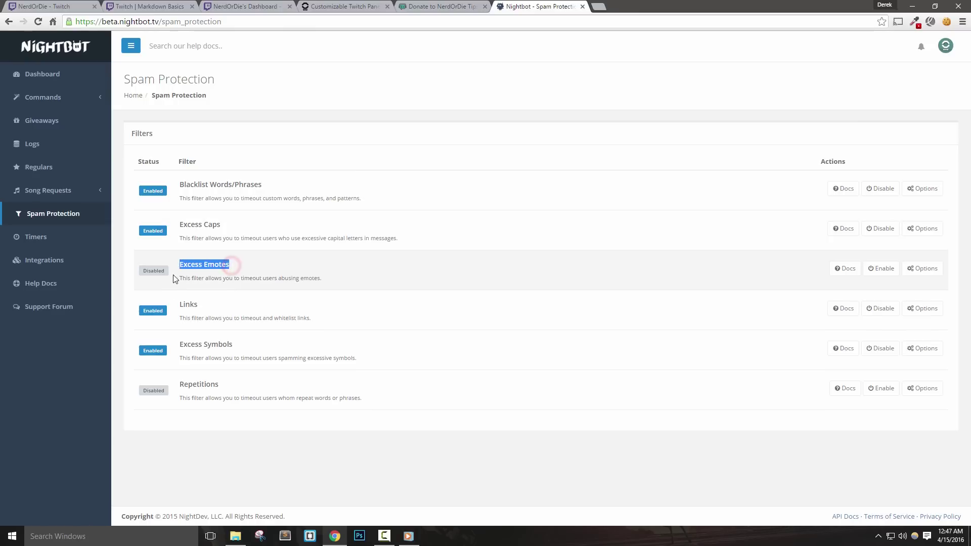
left_click(380, 461)
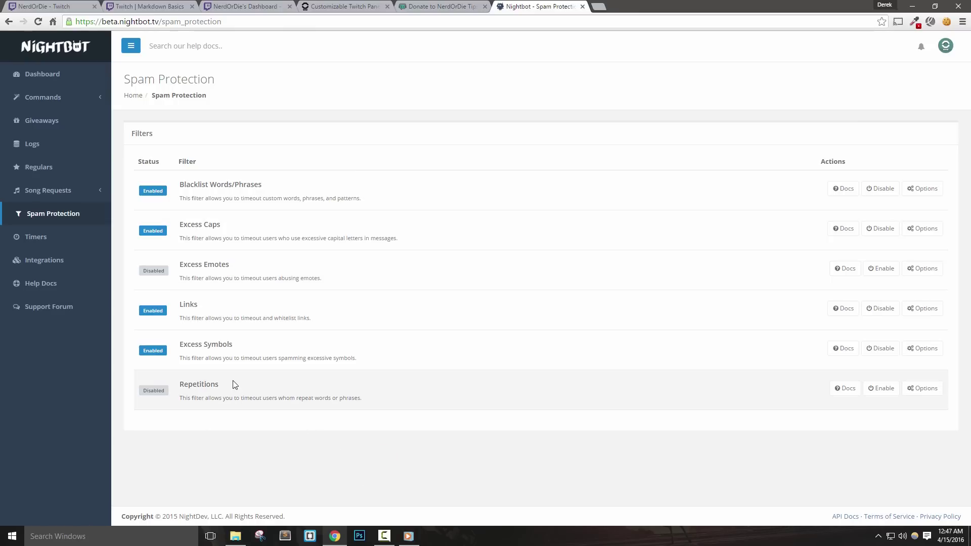
left_click_drag(231, 380, 180, 385)
left_click(322, 462)
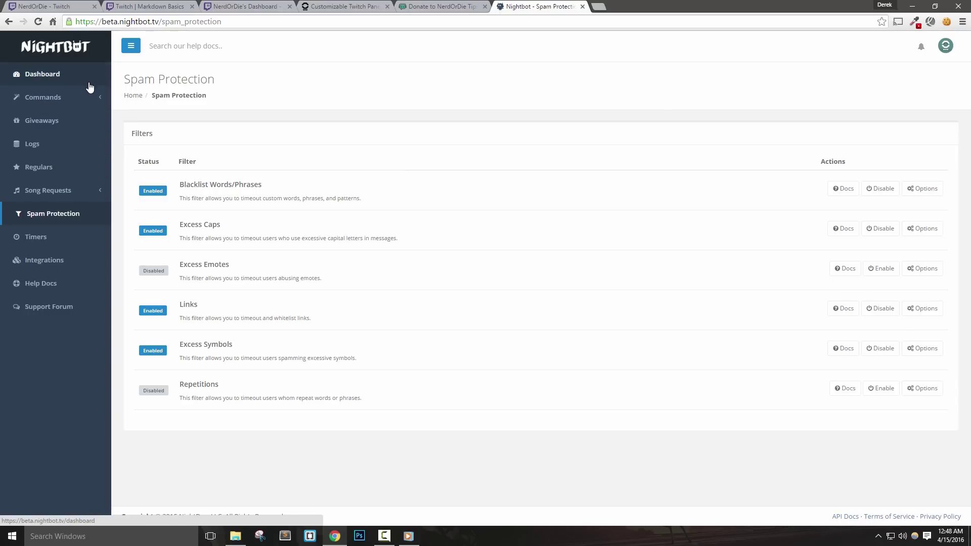
left_click(80, 9)
Step: Delete the green Donate image panel from the channel's info panels
scroll(392, 302, "down", 4)
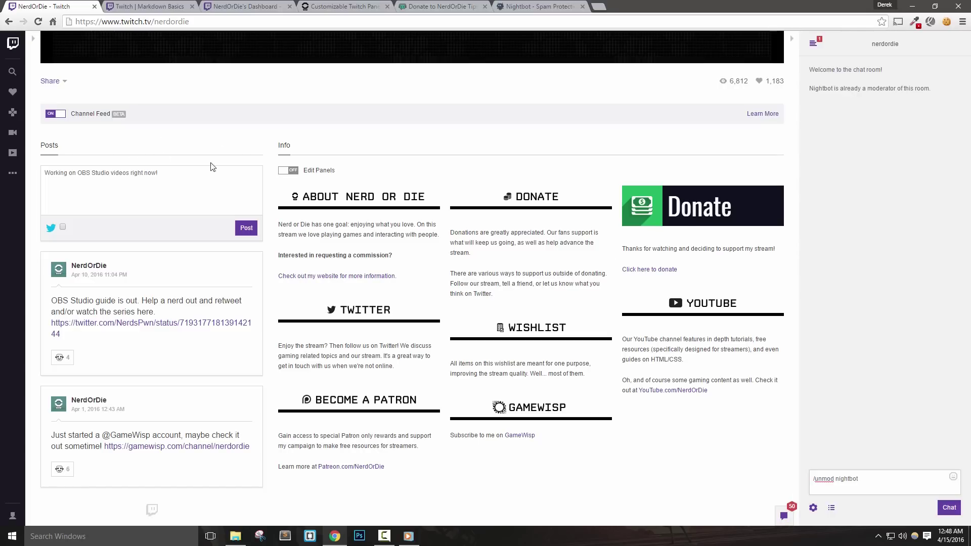
left_click(288, 170)
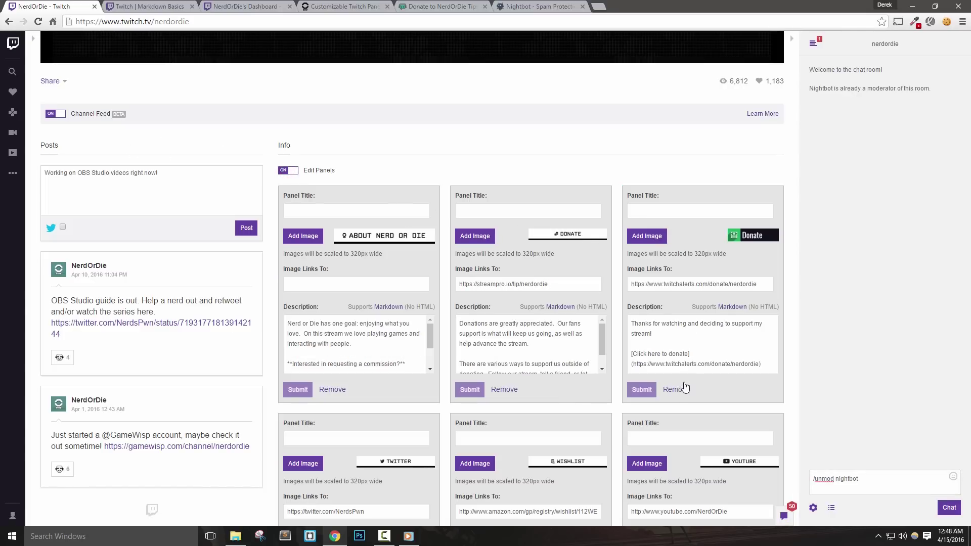
left_click(685, 388)
left_click(683, 307)
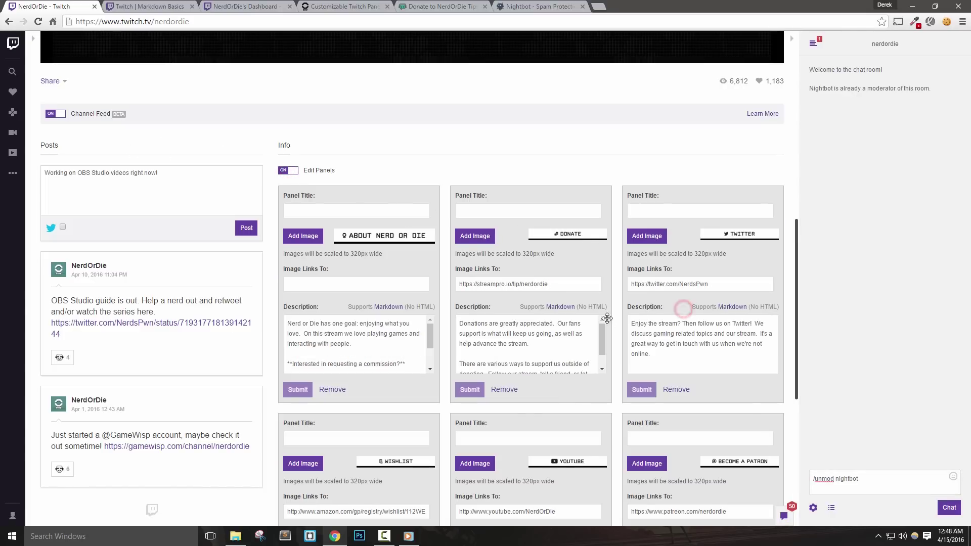
left_click(288, 170)
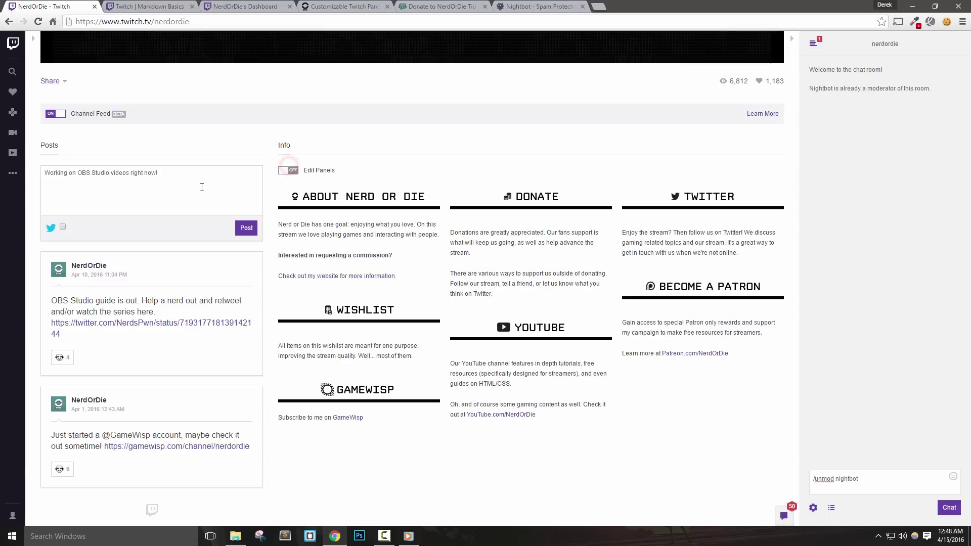
Step: Clear the draft post text and return to Markdown Basics at its Formatting section
triple_click(202, 187)
key("BackSpace")
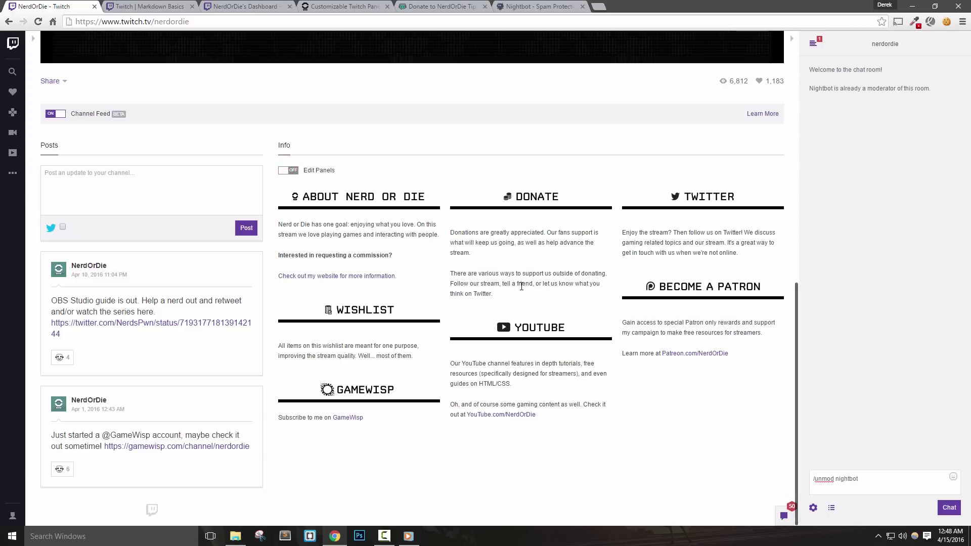
scroll(405, 177, "up", 1)
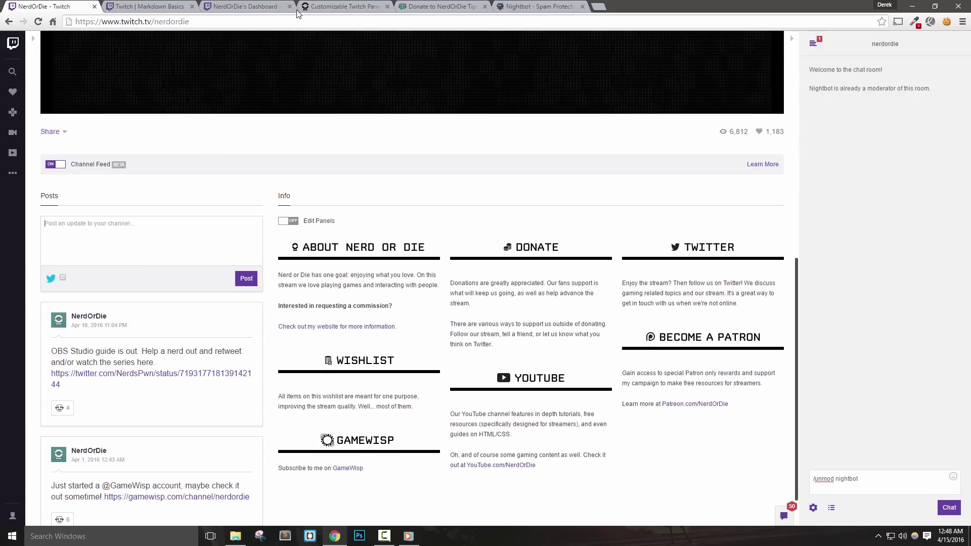
left_click(153, 7)
left_click(277, 190)
scroll(365, 260, "down", 3)
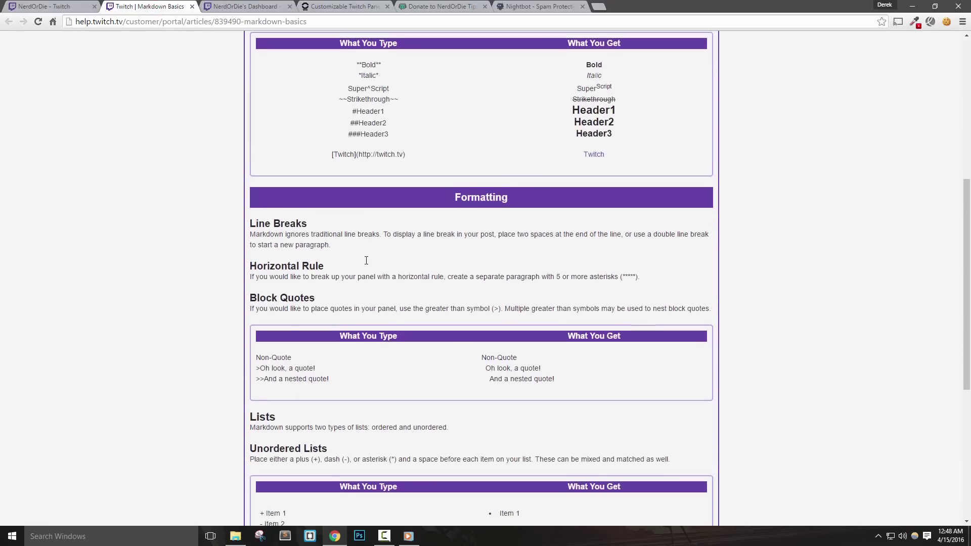